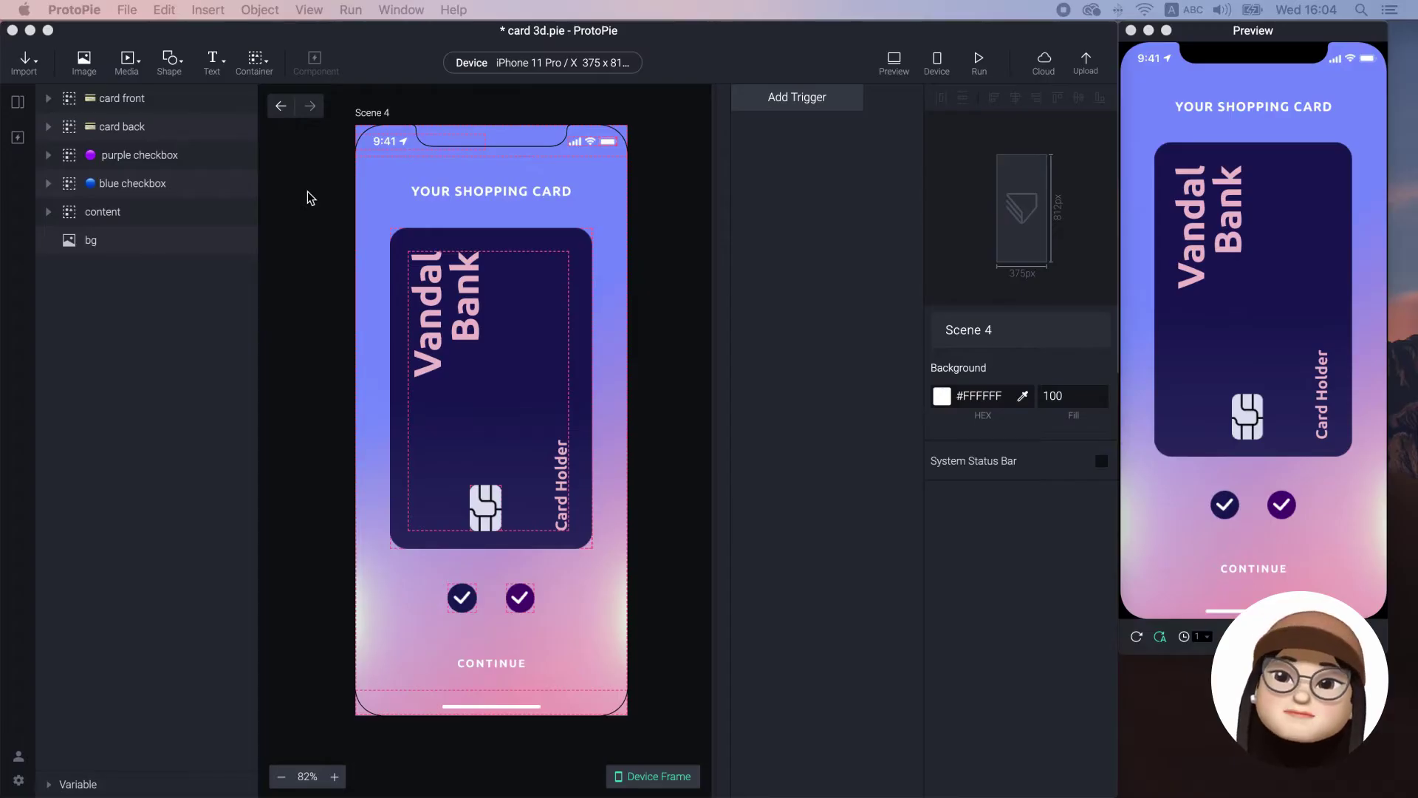
Step: Inspect the card front, card back, purple and blue checkbox layers, then clear the selection
{"action": "left_click", "coordinate": [28, 68]}
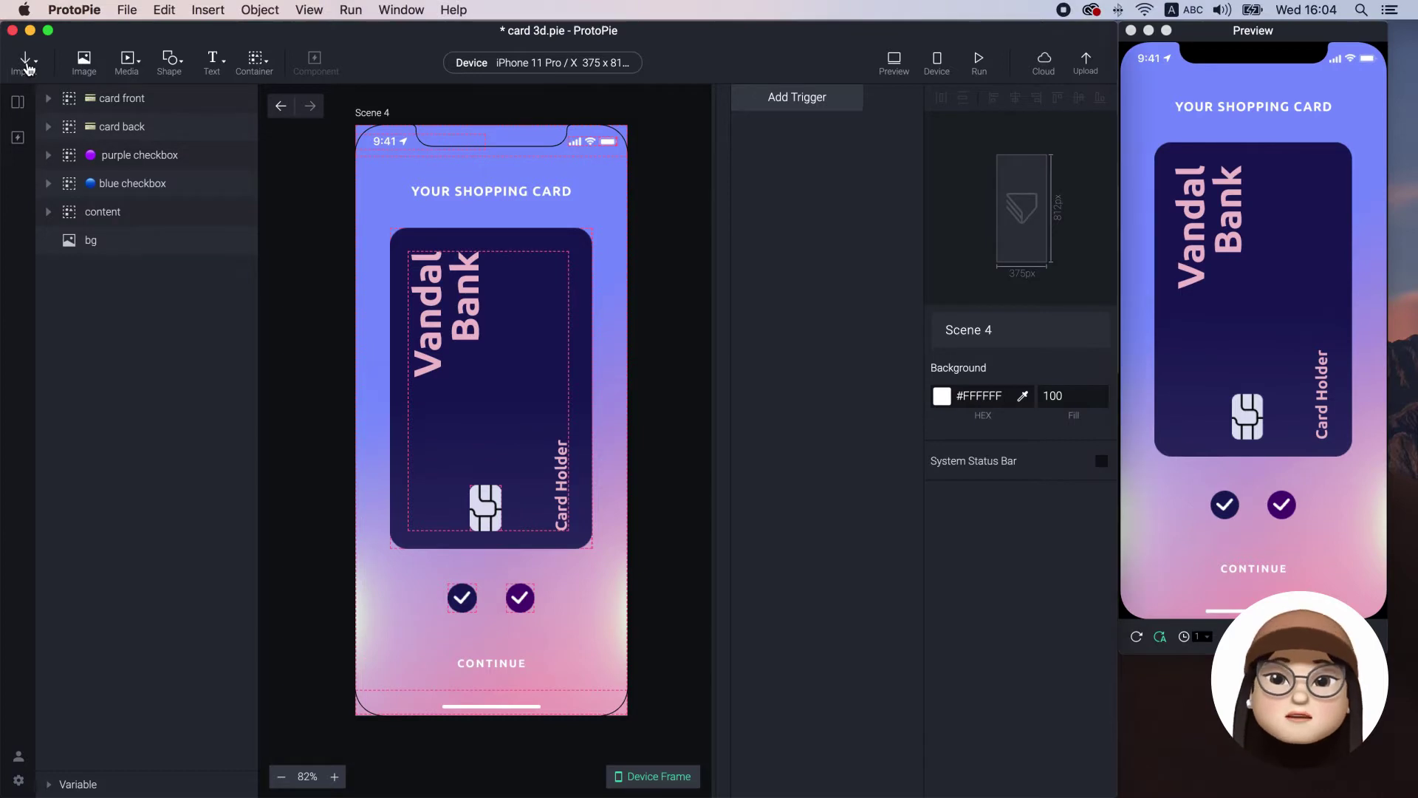
{"action": "left_click", "coordinate": [26, 68]}
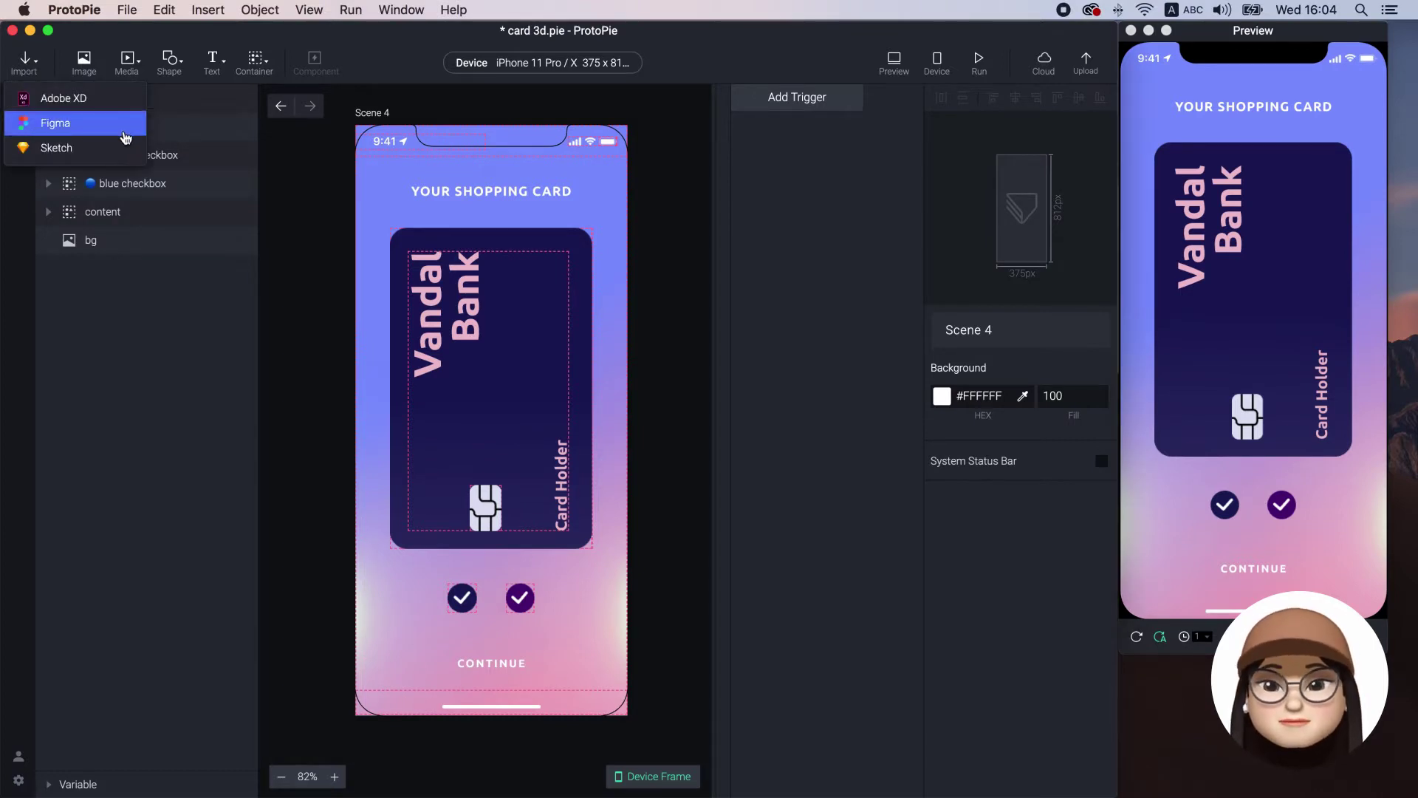
{"action": "left_click", "coordinate": [318, 158]}
{"action": "left_click", "coordinate": [183, 103]}
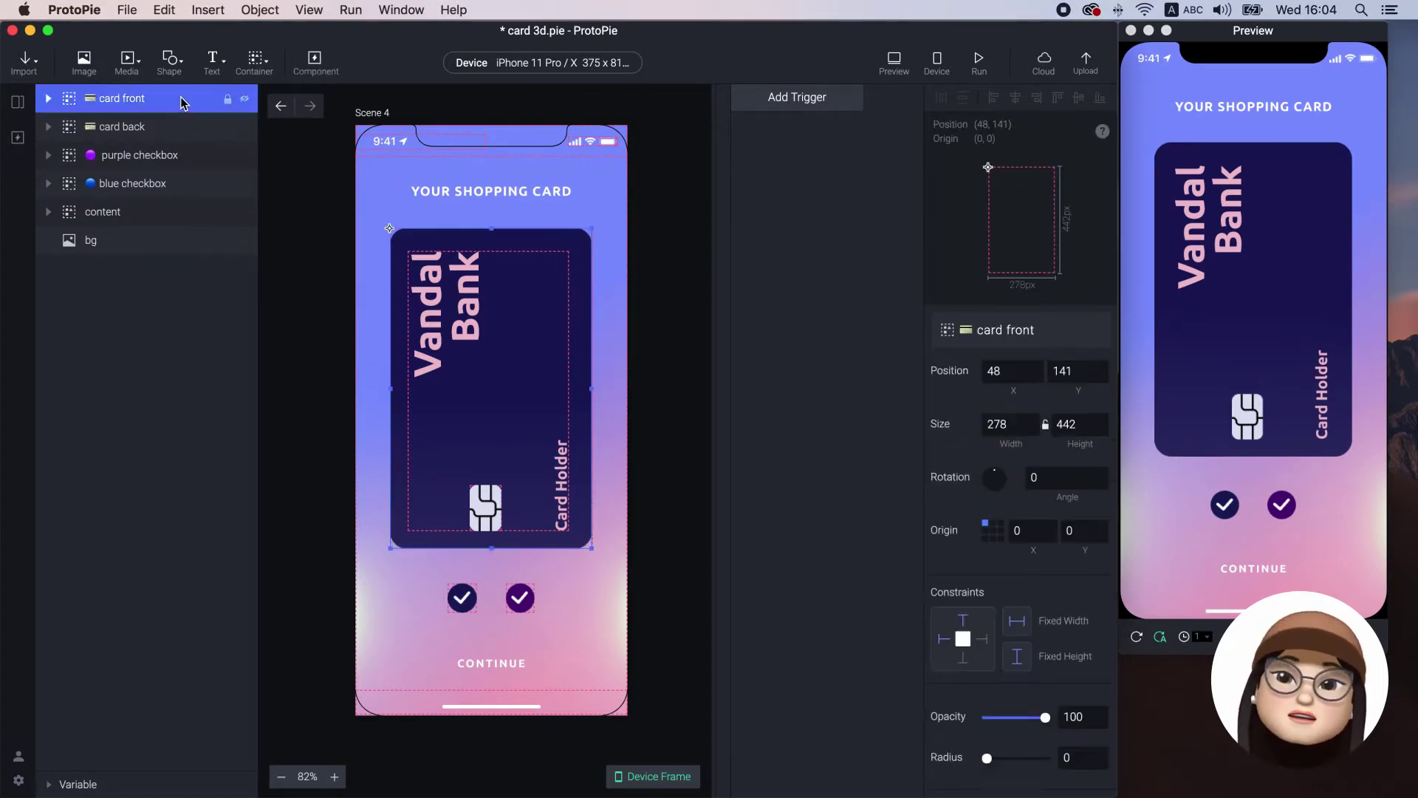
{"action": "left_click", "coordinate": [178, 130]}
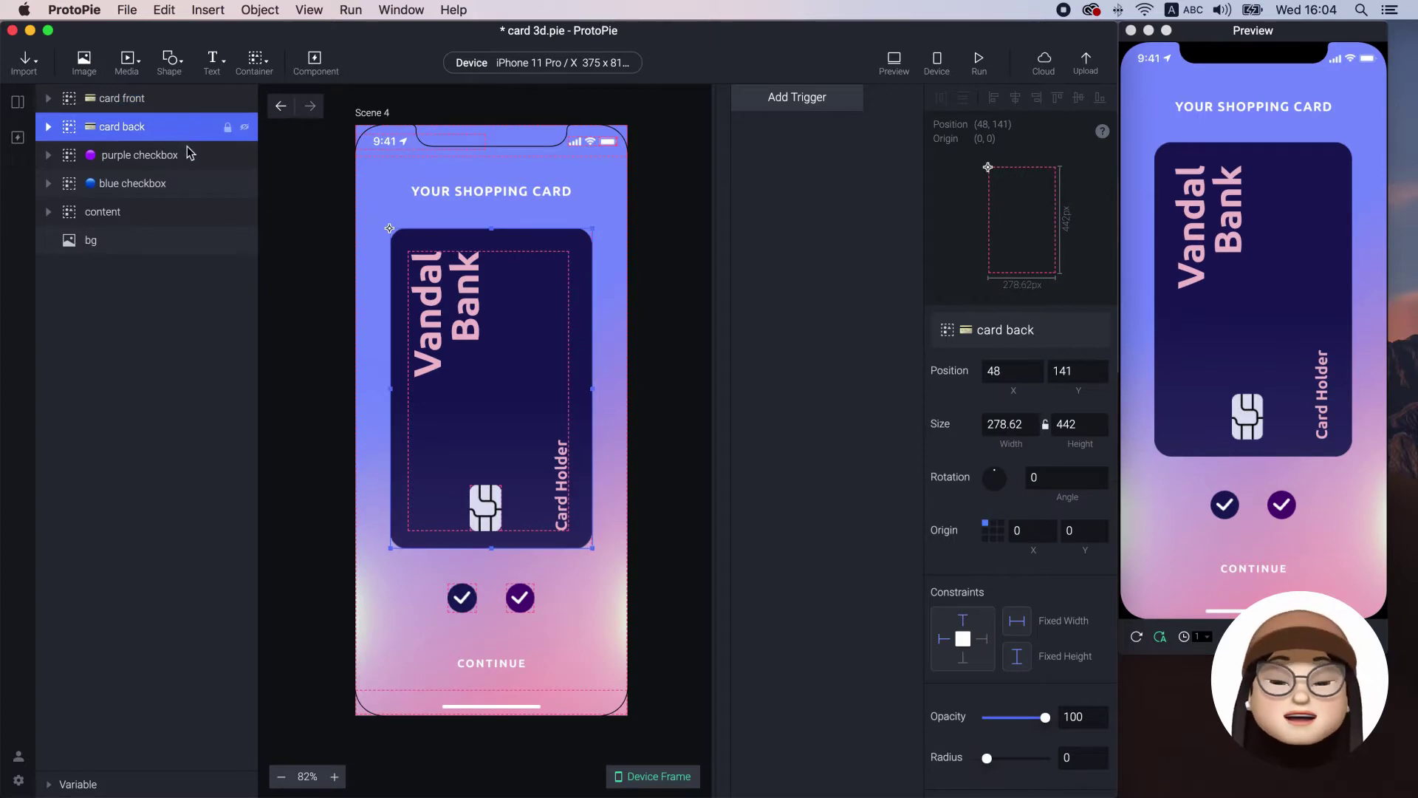
{"action": "left_click", "coordinate": [185, 155]}
{"action": "left_click", "coordinate": [188, 186]}
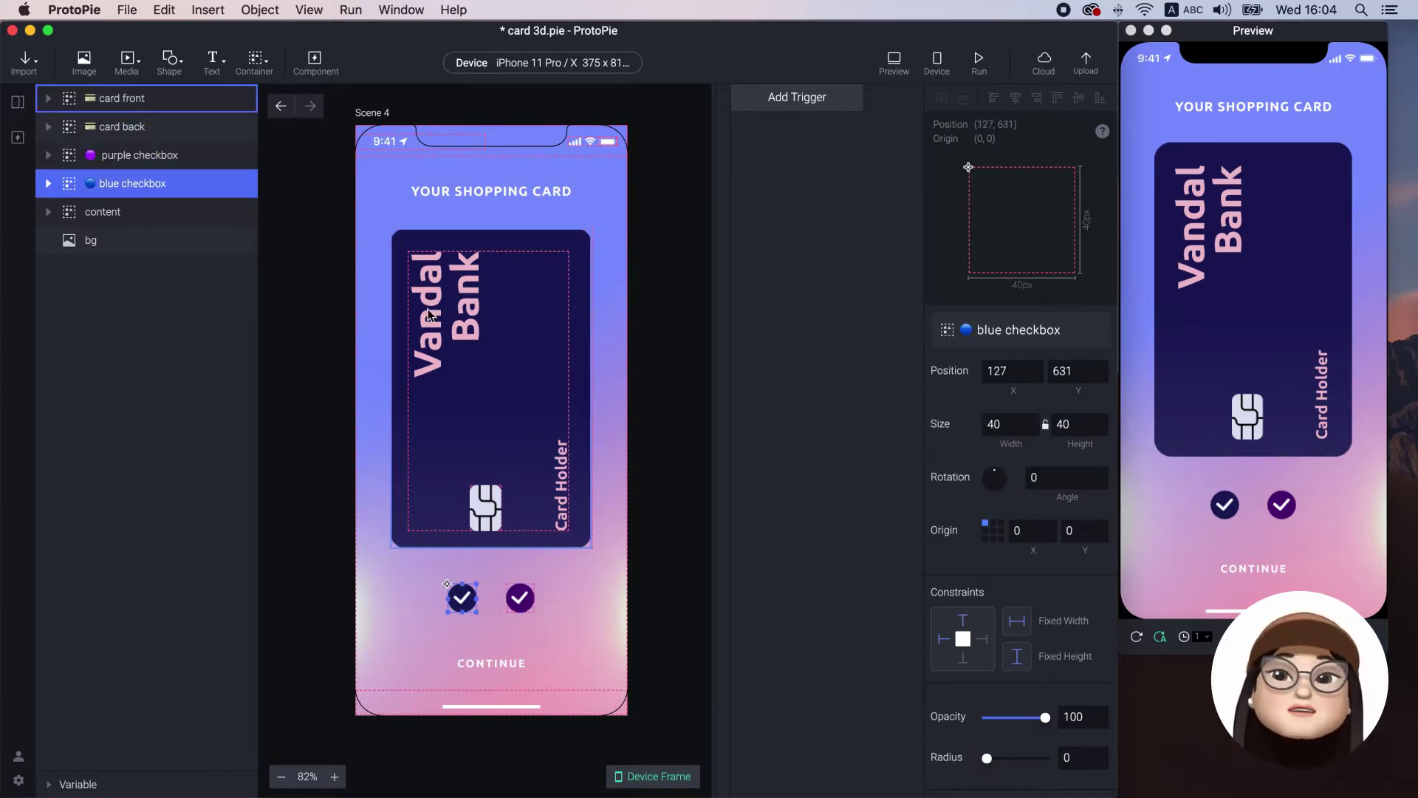
{"action": "left_click", "coordinate": [313, 223]}
Step: Add a new rectangle and place it at the card's top-left corner
{"action": "left_click", "coordinate": [176, 76]}
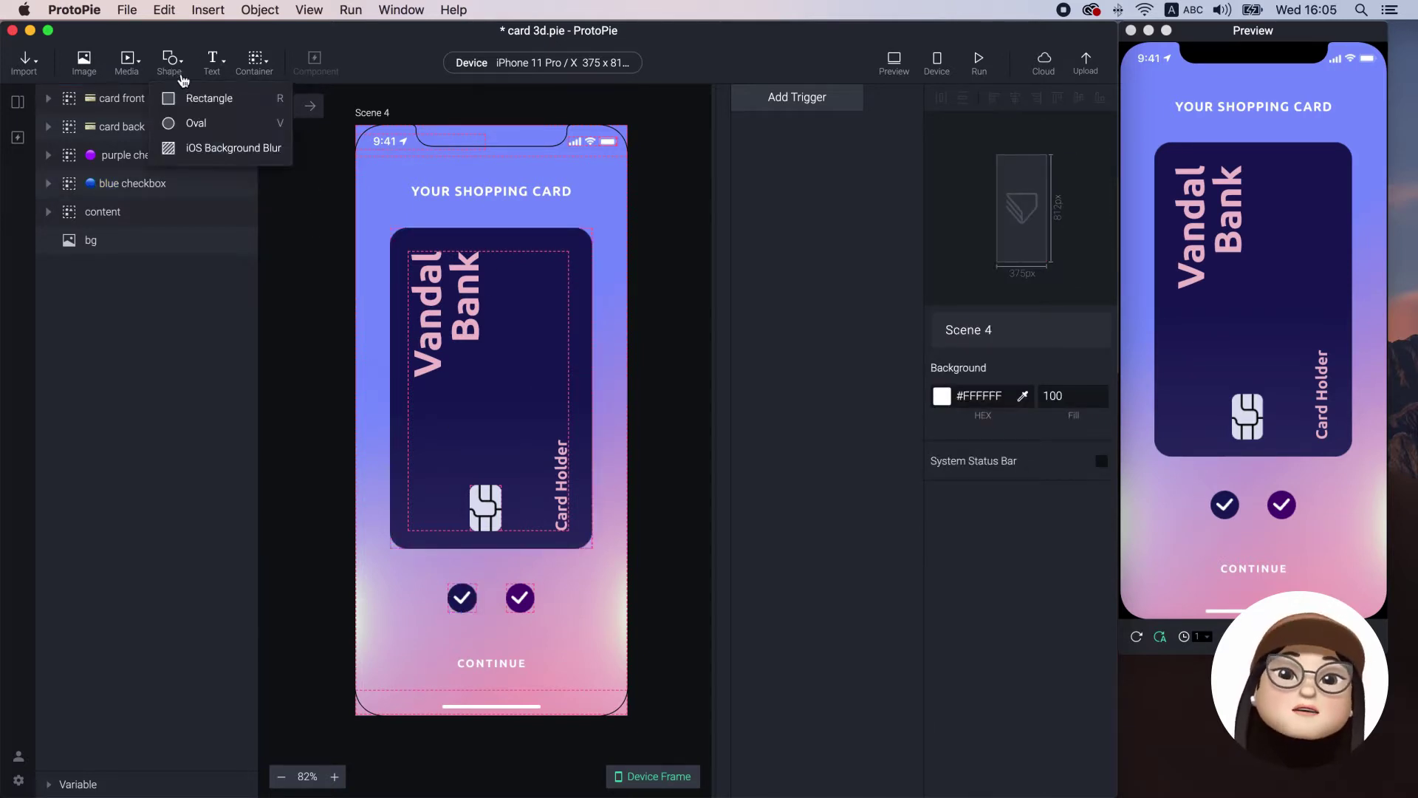
{"action": "left_click", "coordinate": [250, 108]}
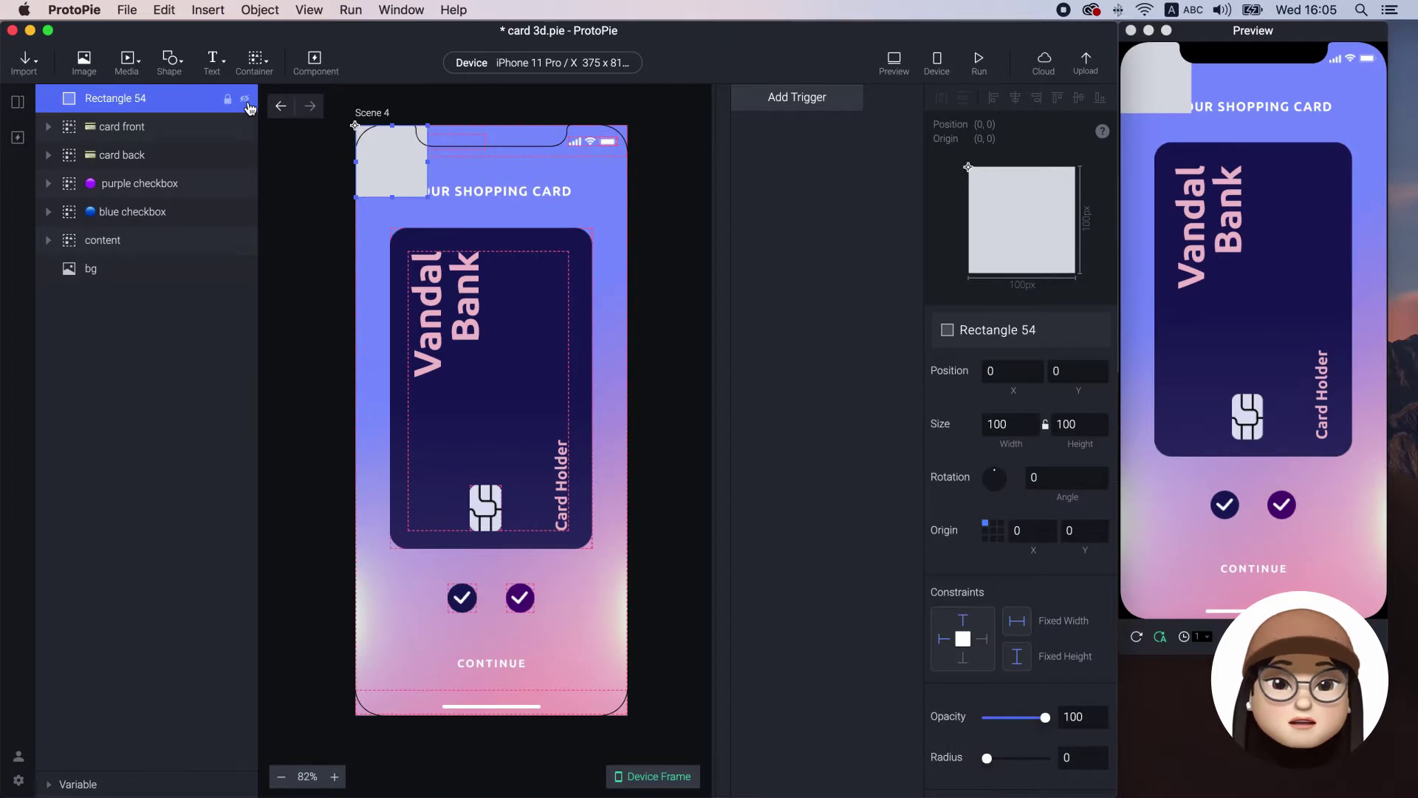
{"action": "left_click_drag", "start_coordinate": [391, 156], "coordinate": [425, 259]}
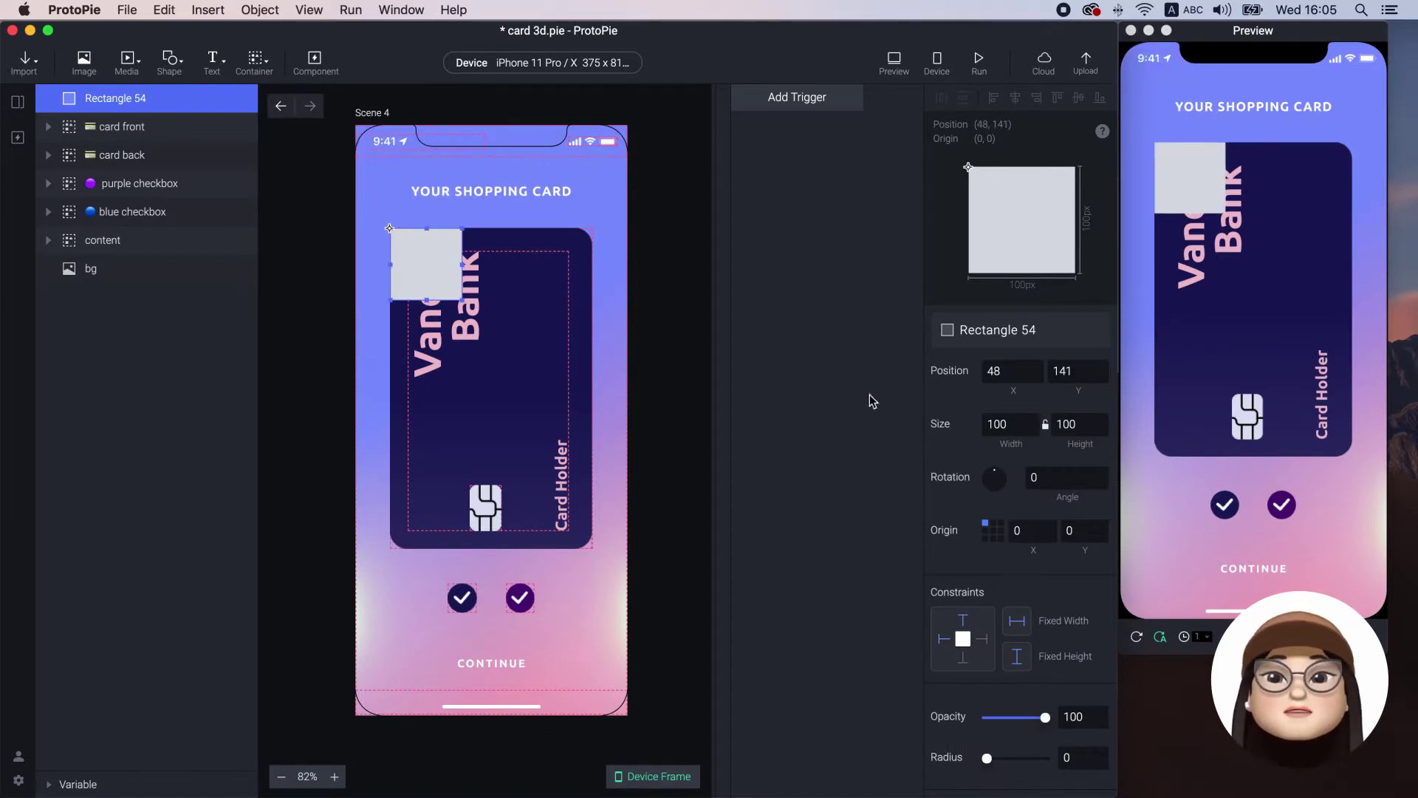
Step: Size the rectangle to 278 × 442 with a corner radius of 24
{"action": "left_click", "coordinate": [959, 419]}
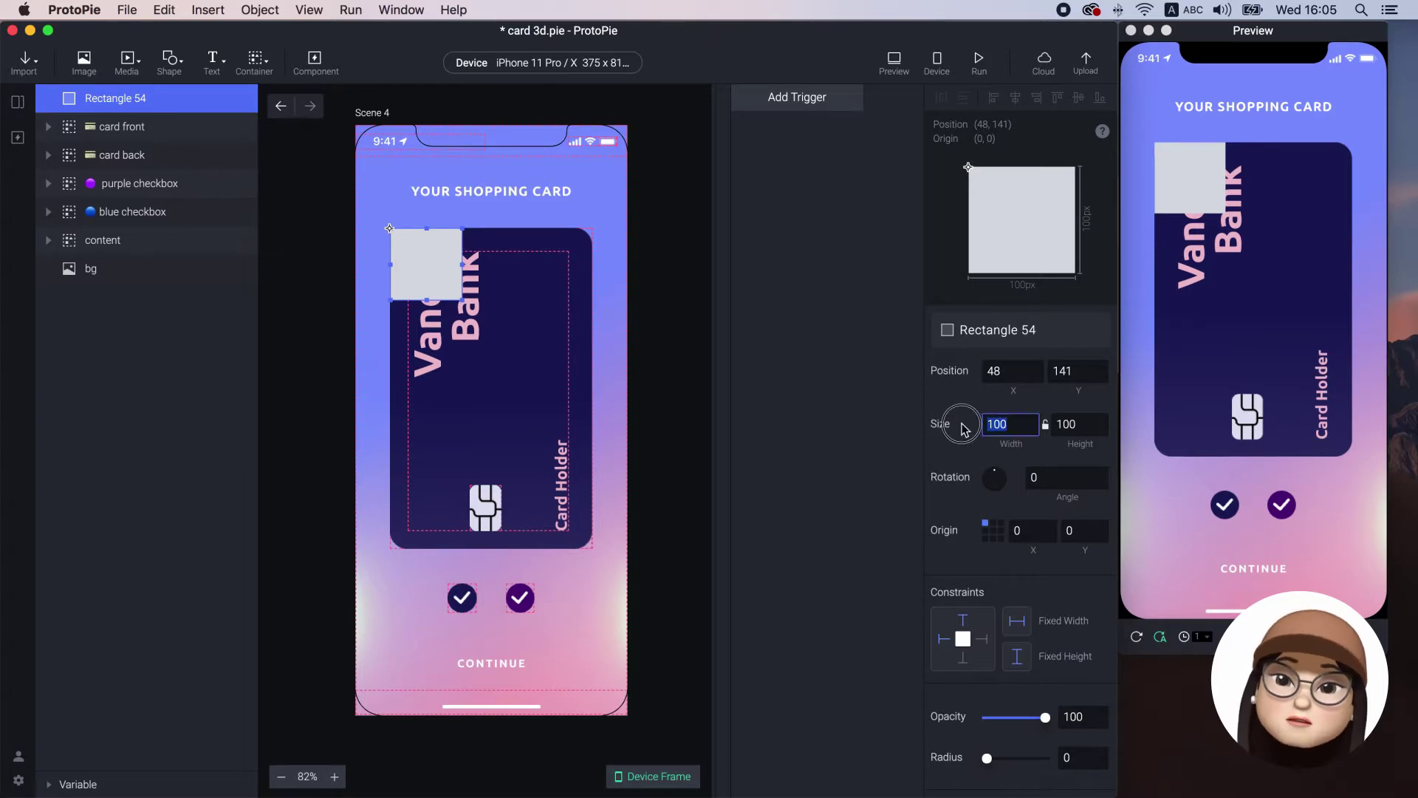
{"action": "type", "text": "2"}
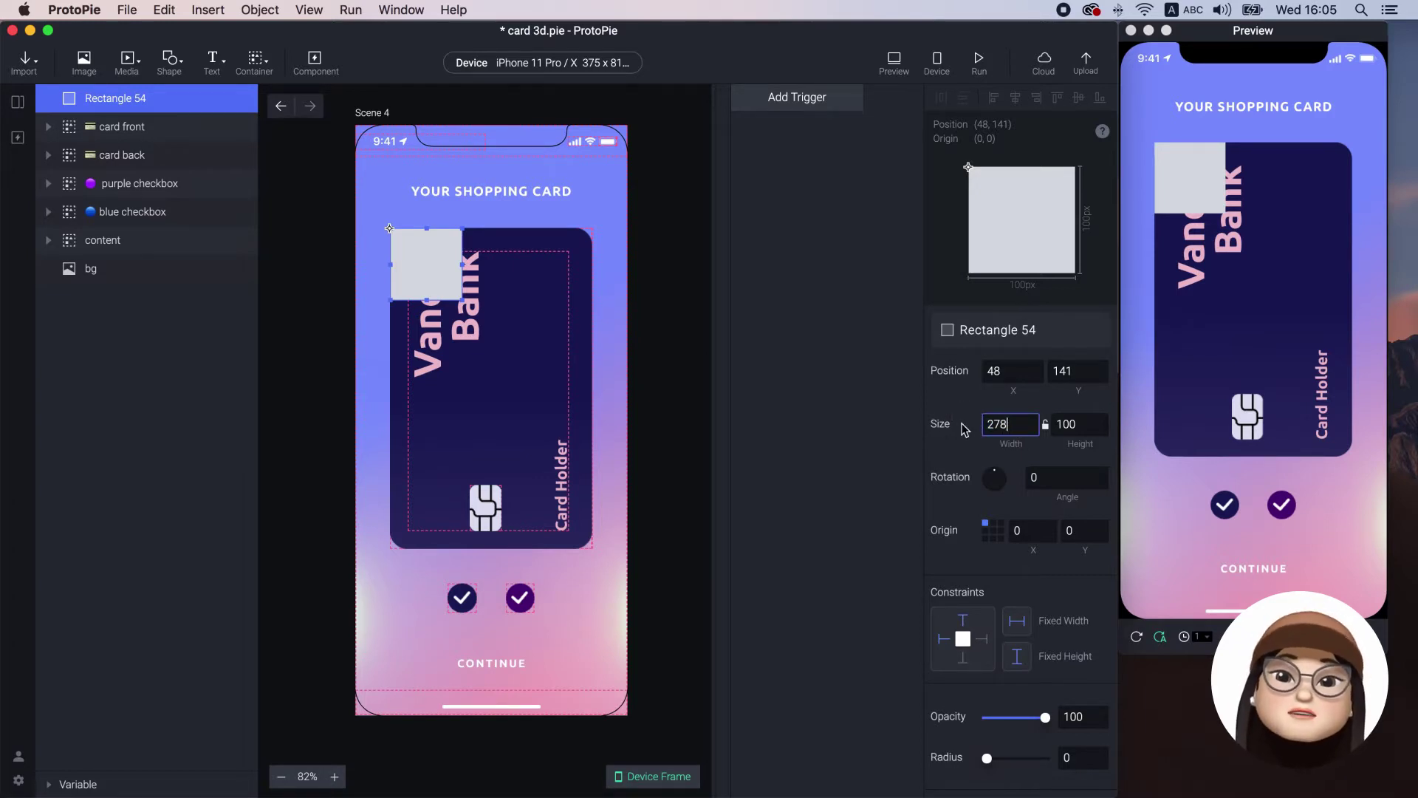
{"action": "type", "text": "78"}
{"action": "left_click", "coordinate": [1068, 424]}
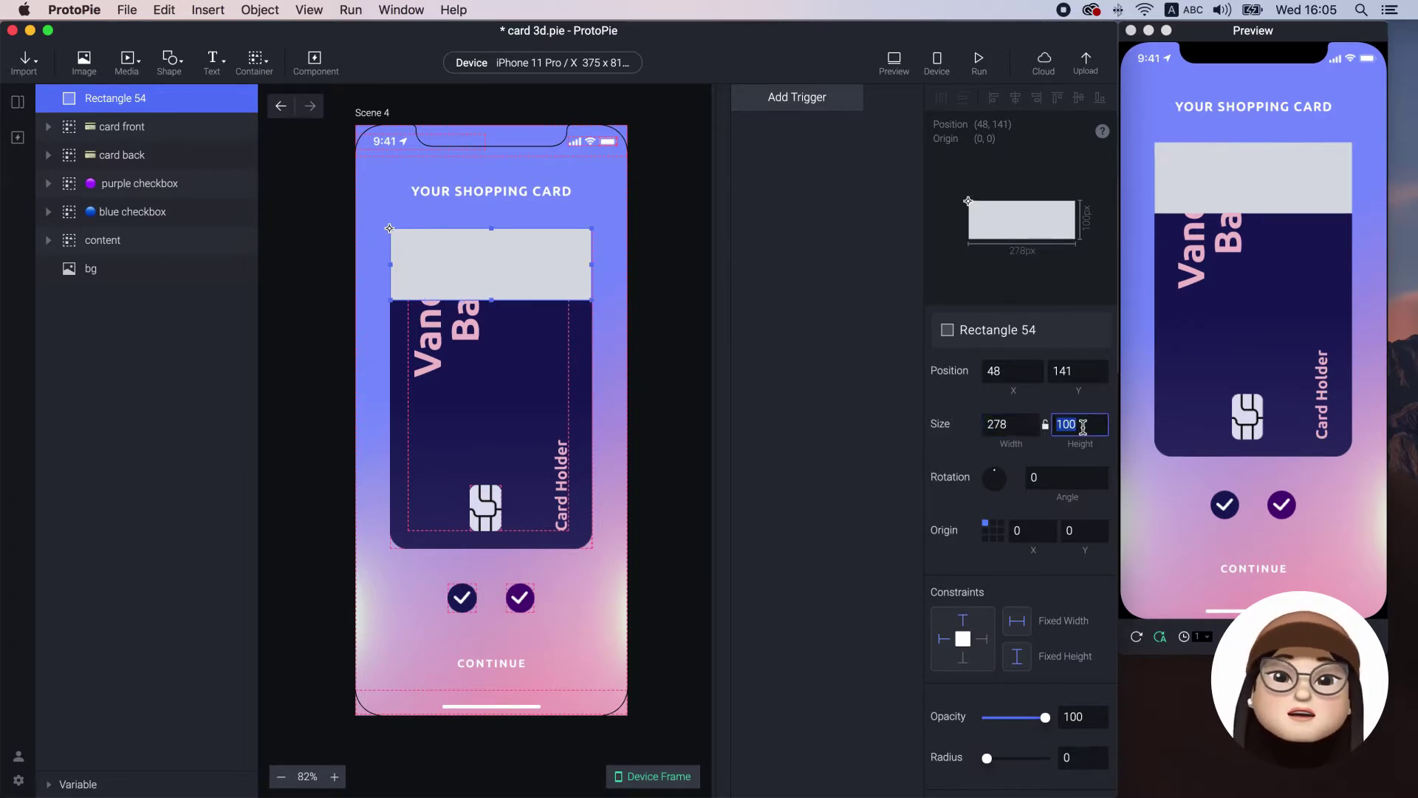
{"action": "type", "text": "442"}
{"action": "key", "text": "Return"}
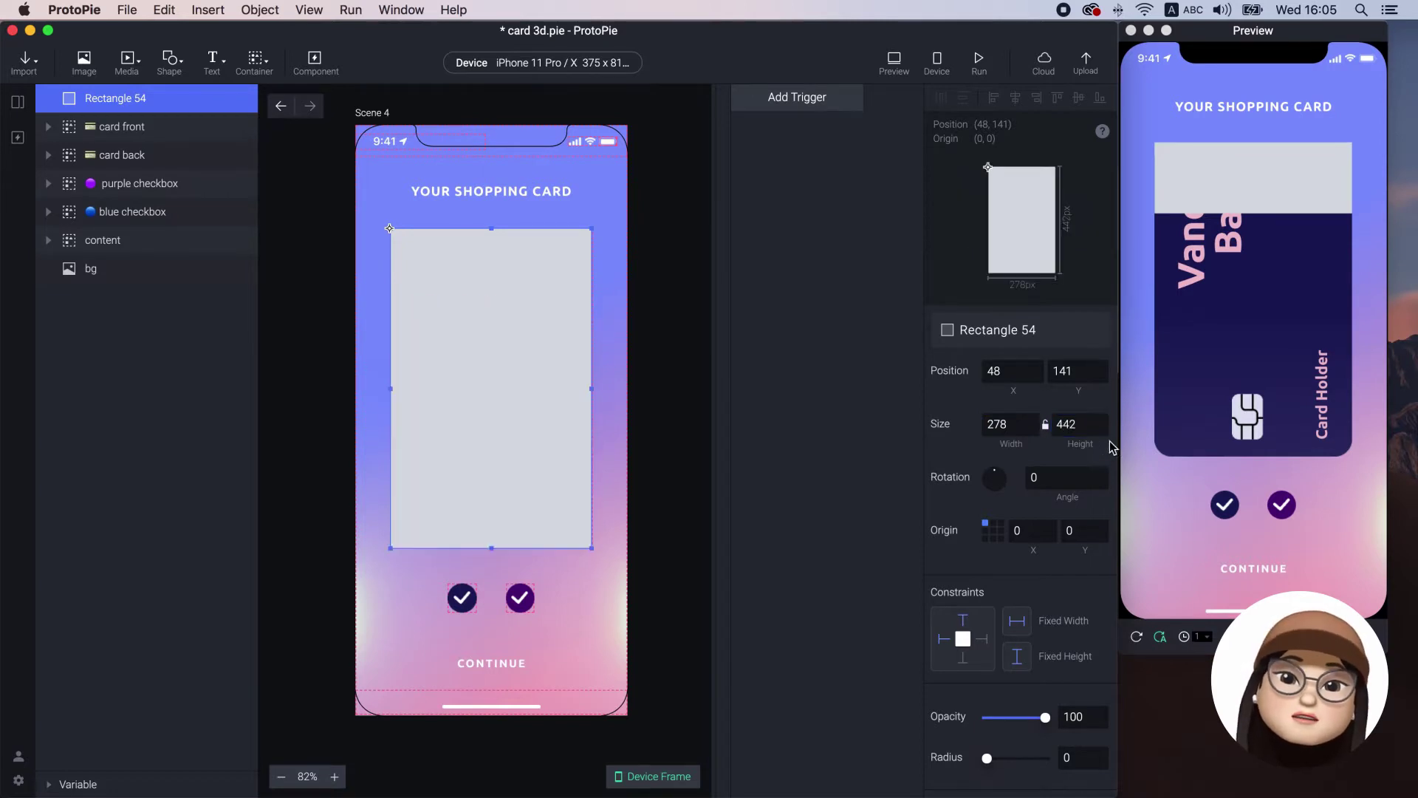
{"action": "scroll", "coordinate": [1106, 447], "scroll_direction": "down", "scroll_amount": 4}
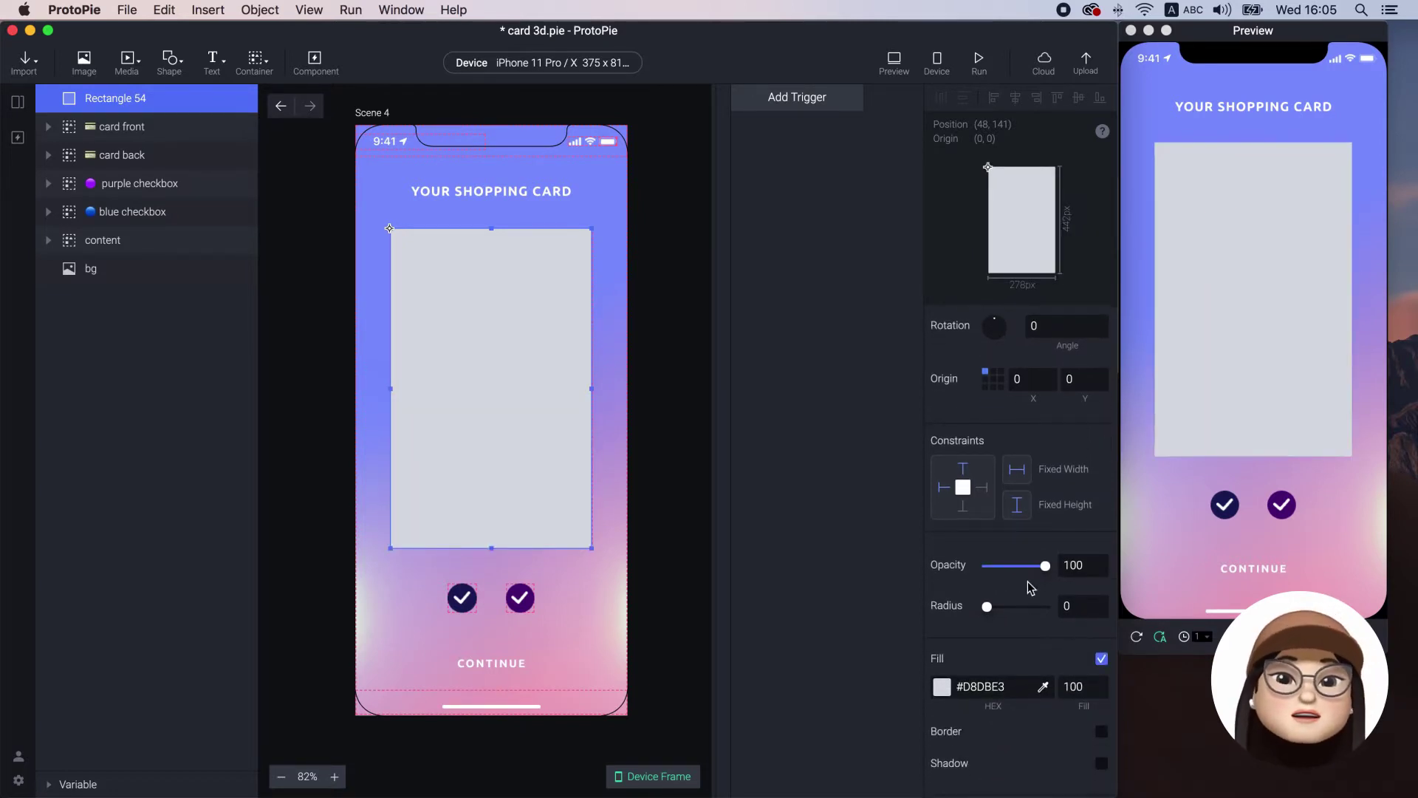
{"action": "left_click", "coordinate": [1072, 605]}
{"action": "type", "text": "24"}
{"action": "key", "text": "Return"}
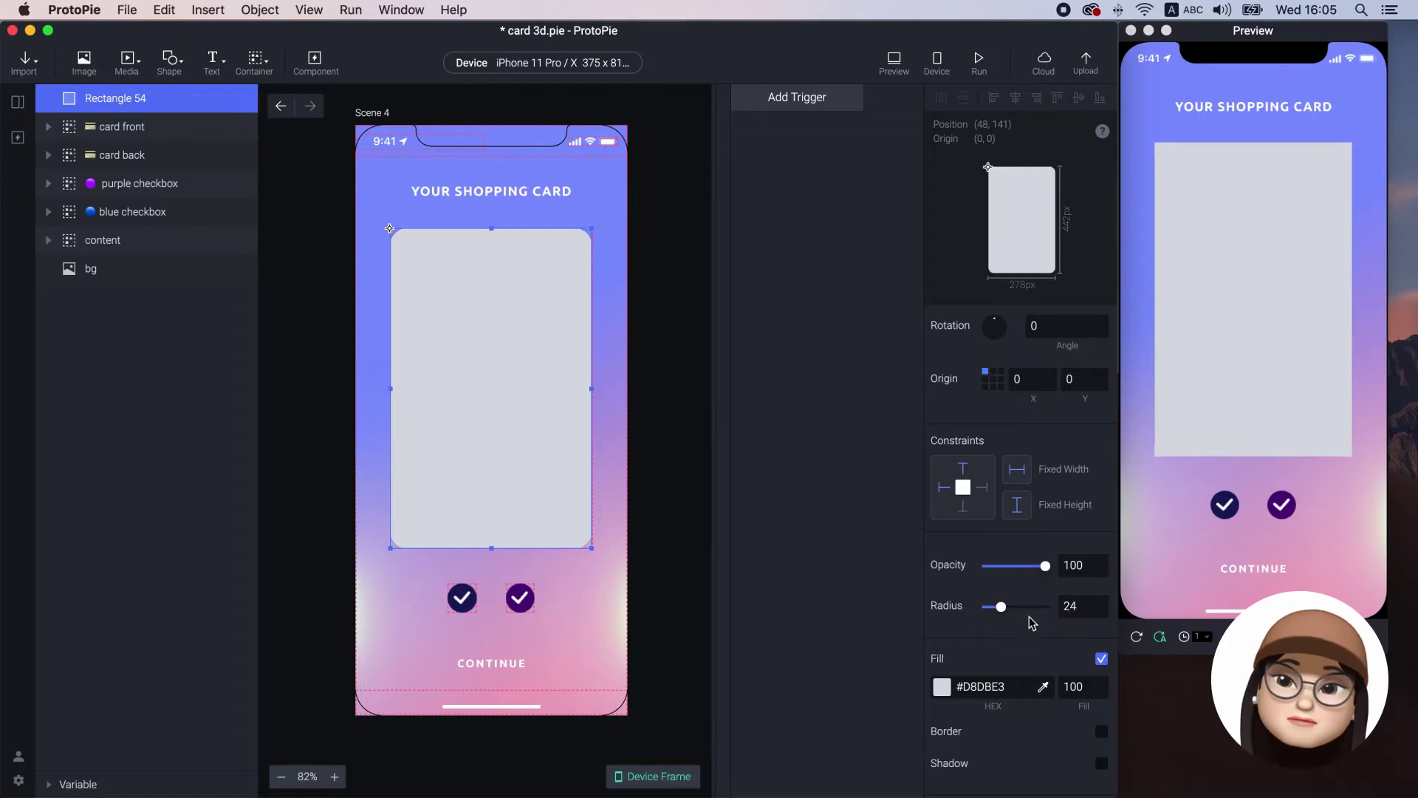
Step: Rename the rectangle 'card front bg' and fill it with the navy checkbox colour #1A195B
{"action": "double_click", "coordinate": [111, 98]}
{"action": "type", "text": "car"}
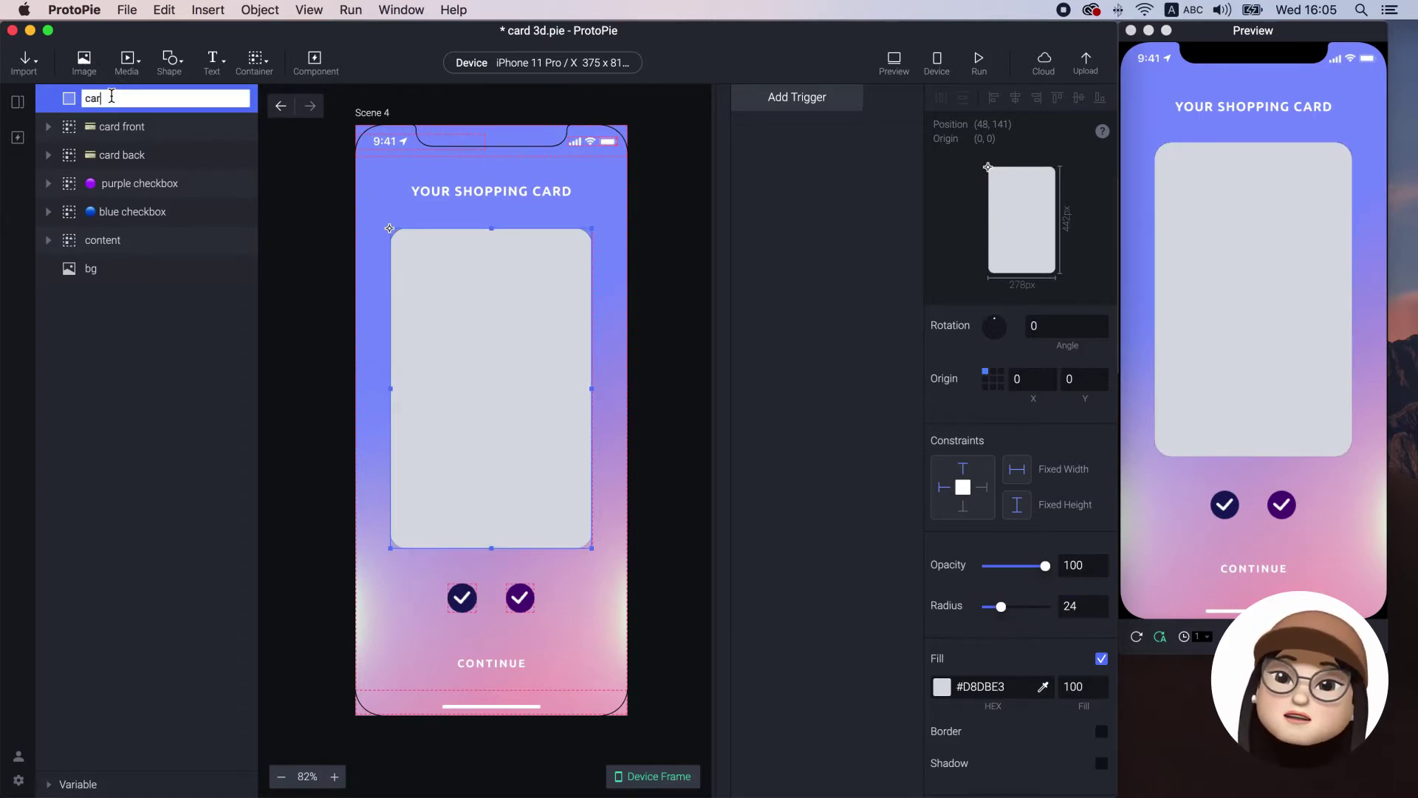
{"action": "type", "text": "d front "}
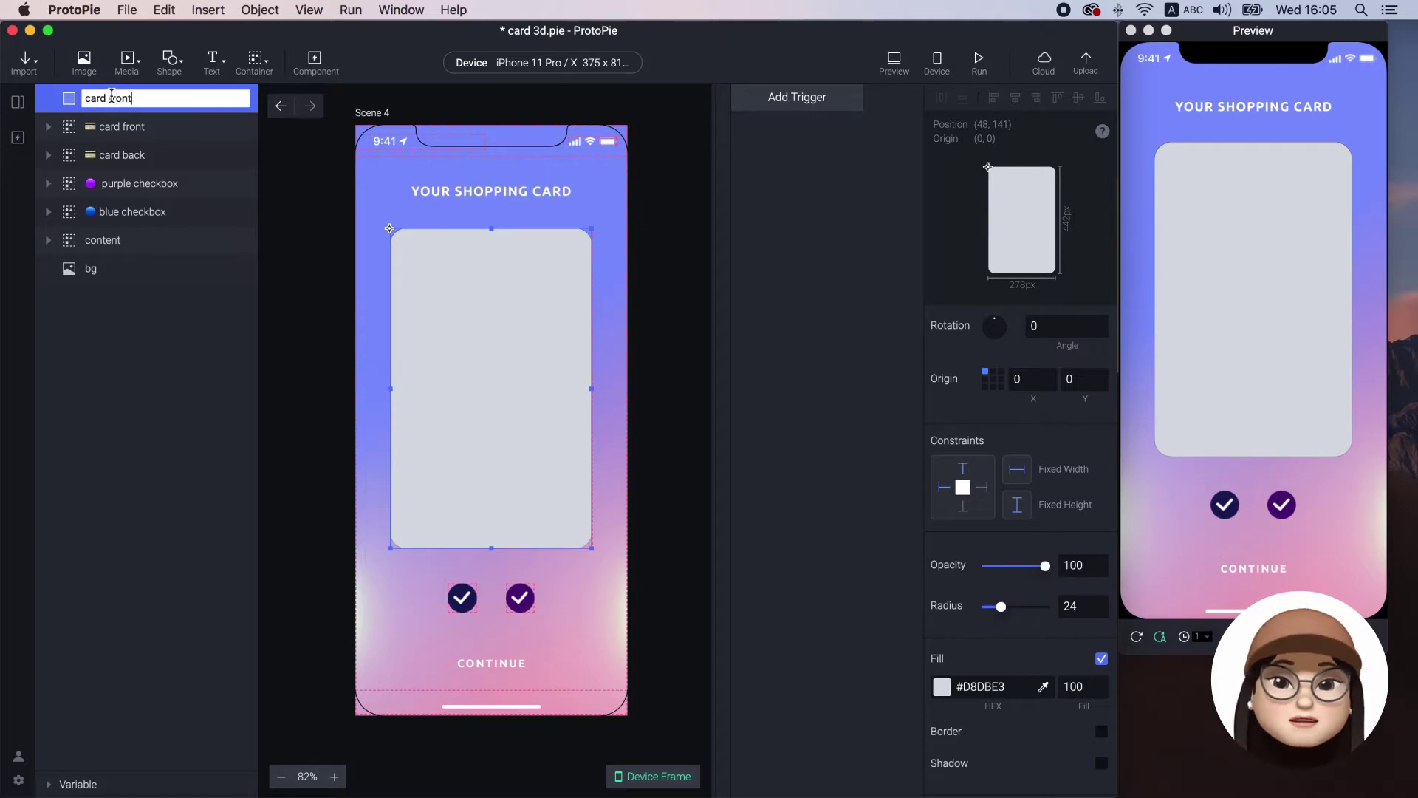
{"action": "type", "text": "bg"}
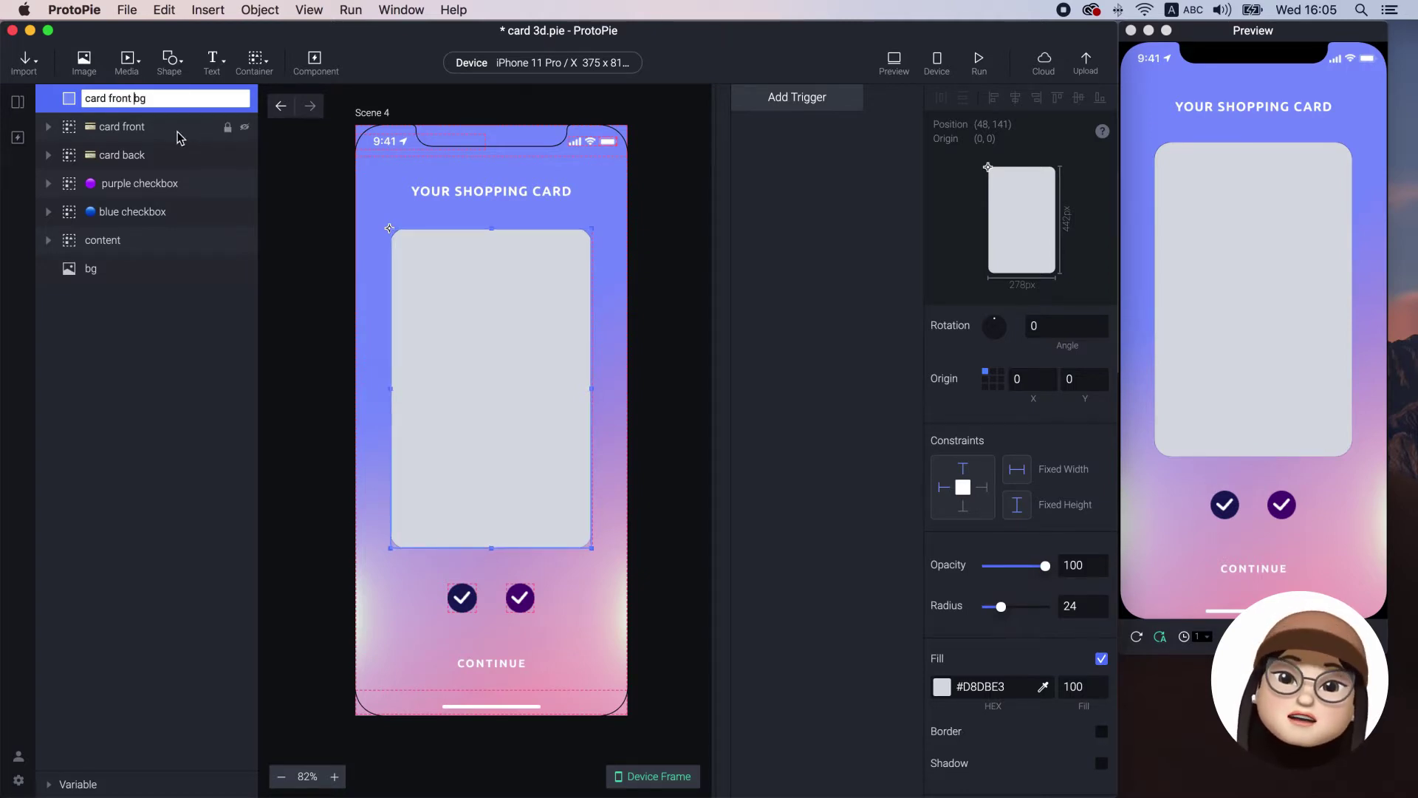
{"action": "left_click", "coordinate": [480, 347]}
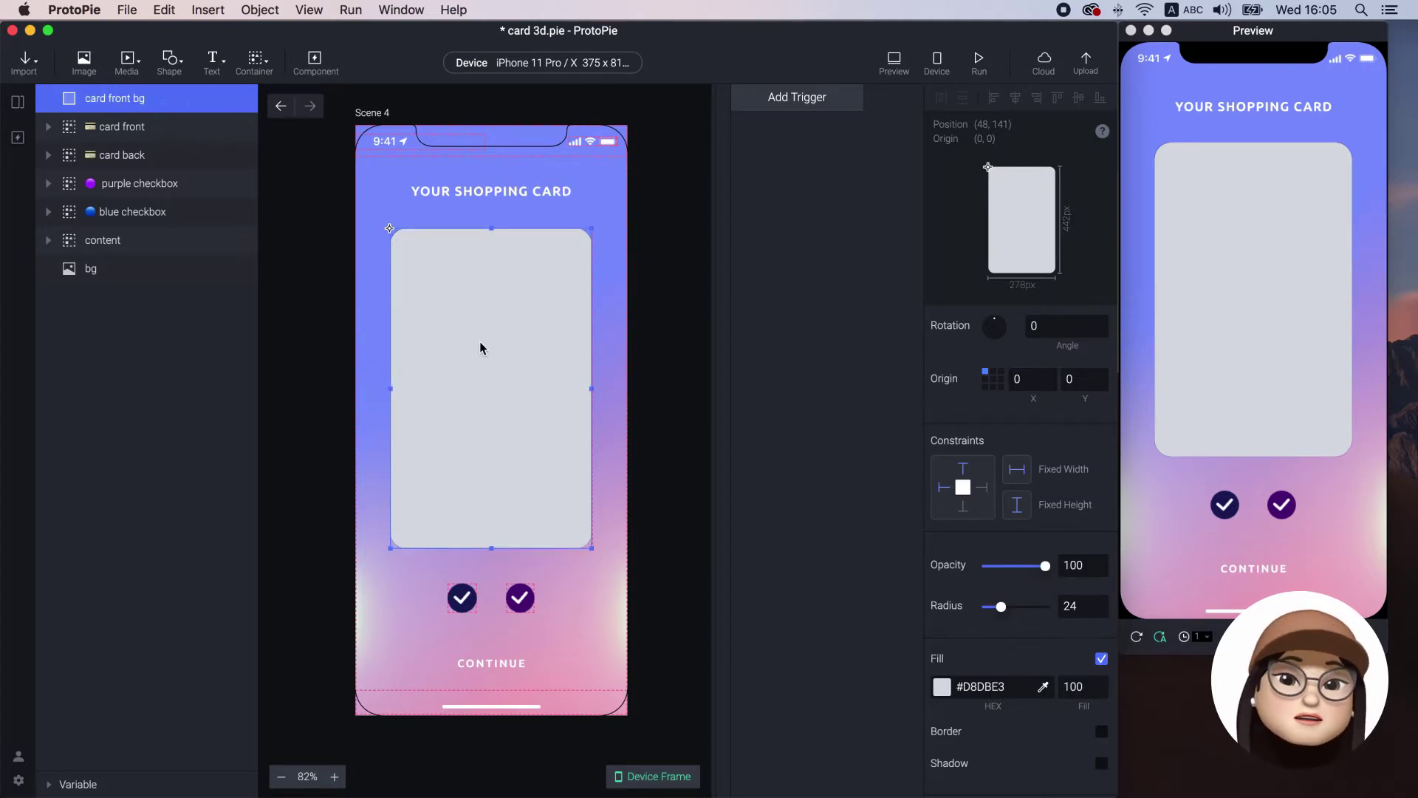
{"action": "left_click", "coordinate": [1045, 687]}
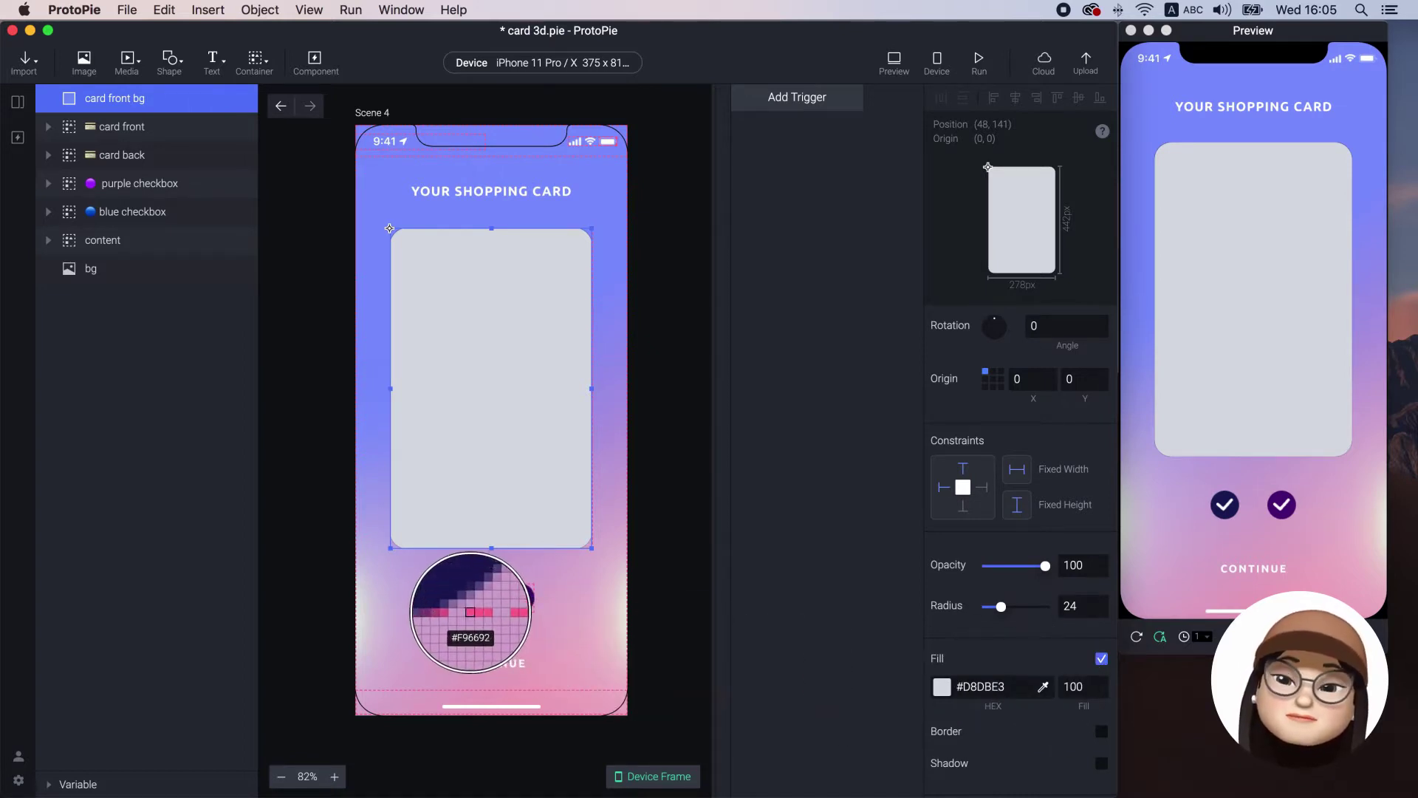
{"action": "left_click", "coordinate": [463, 597]}
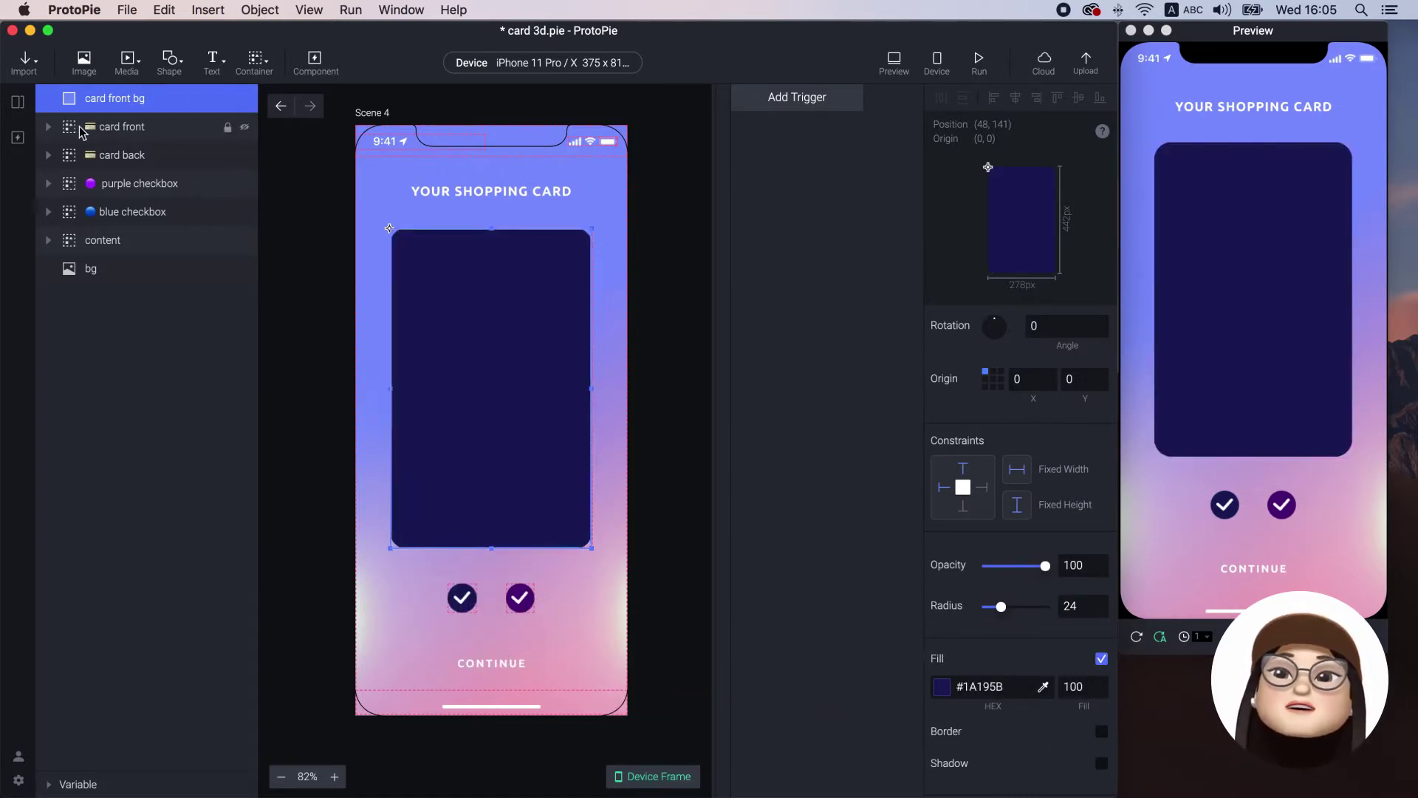
Step: Move card front bg into the card front group and delete its bg - img layer
{"action": "left_click", "coordinate": [48, 127]}
{"action": "left_click_drag", "start_coordinate": [126, 104], "coordinate": [148, 156]}
{"action": "left_click", "coordinate": [157, 184]}
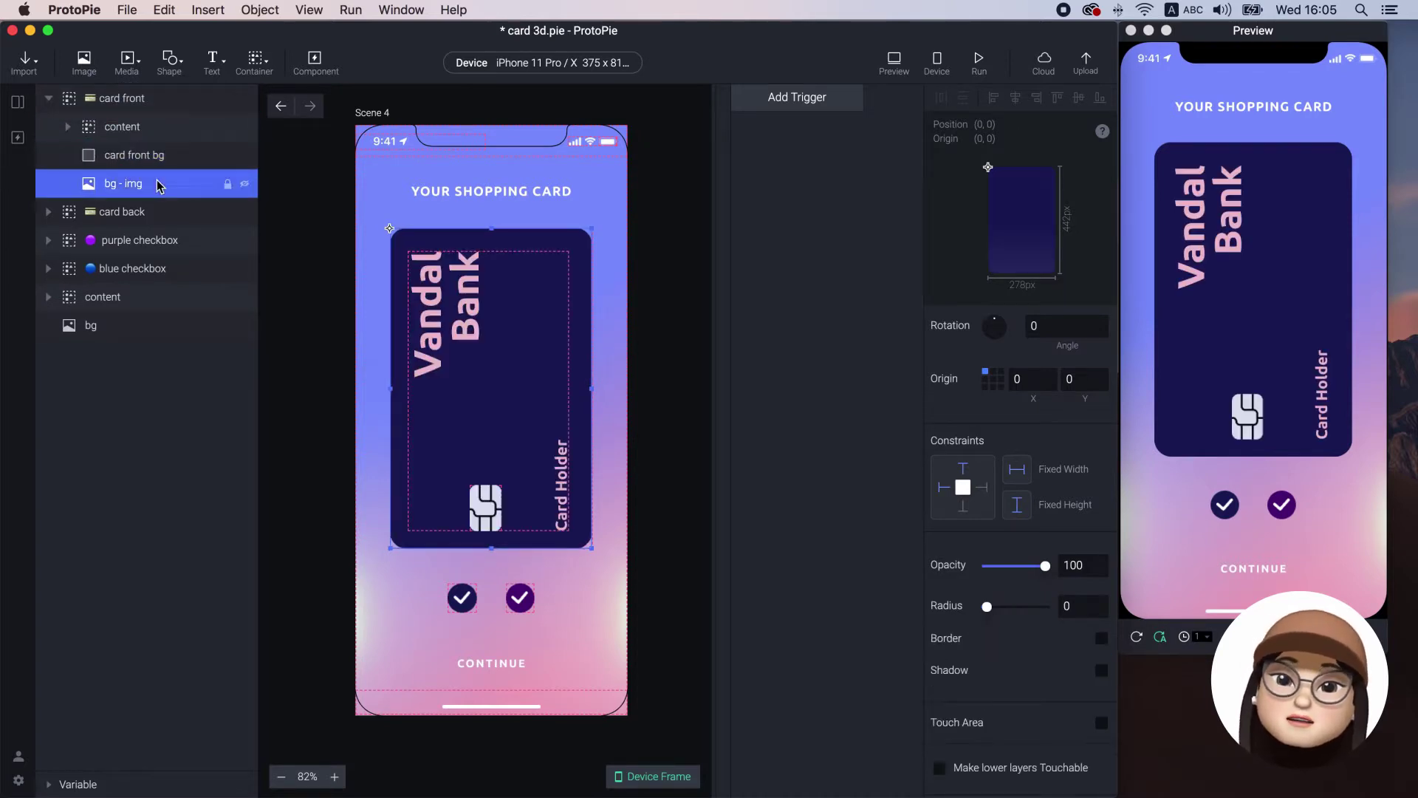
{"action": "key", "text": "BackSpace"}
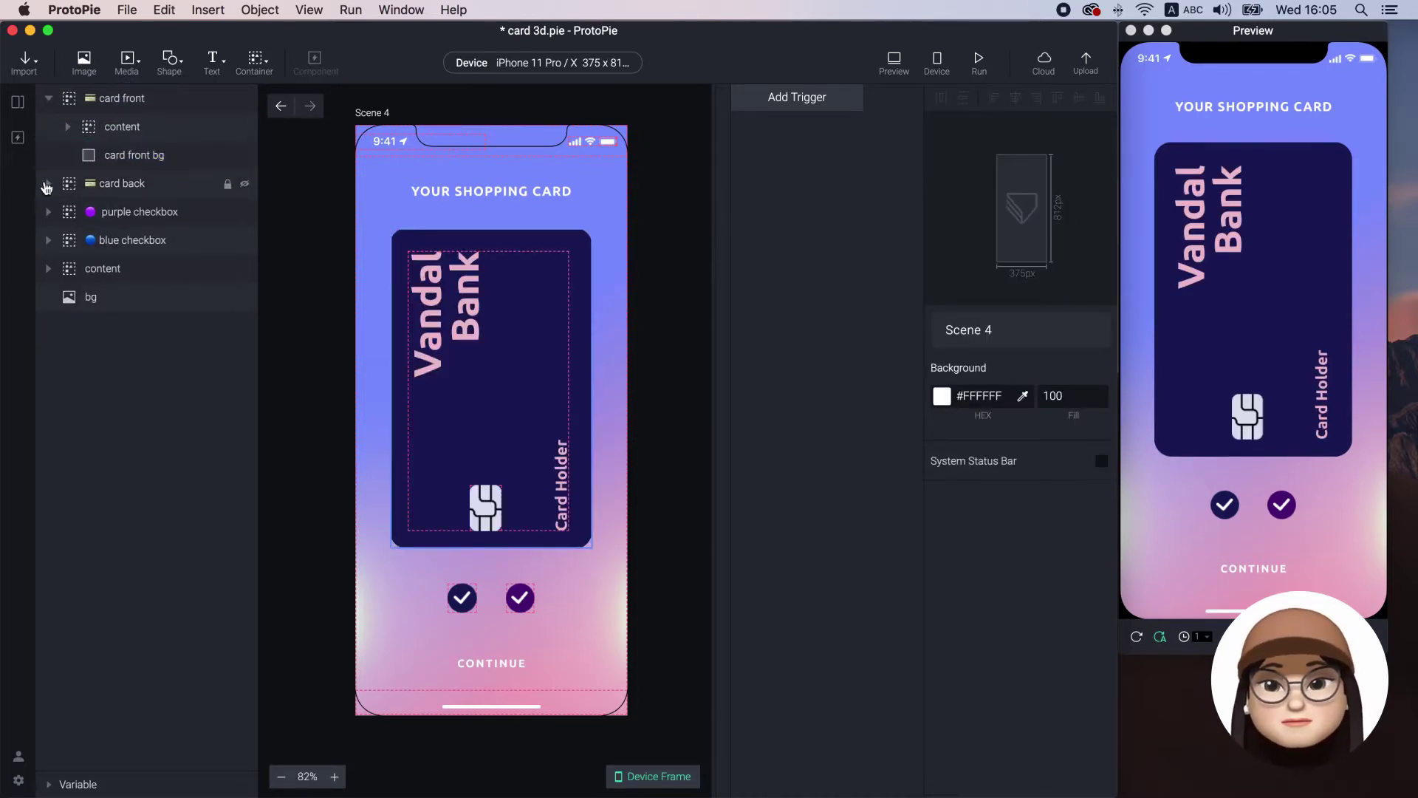
Step: Duplicate card front bg into the card back group above bg - img
{"action": "left_click", "coordinate": [47, 184]}
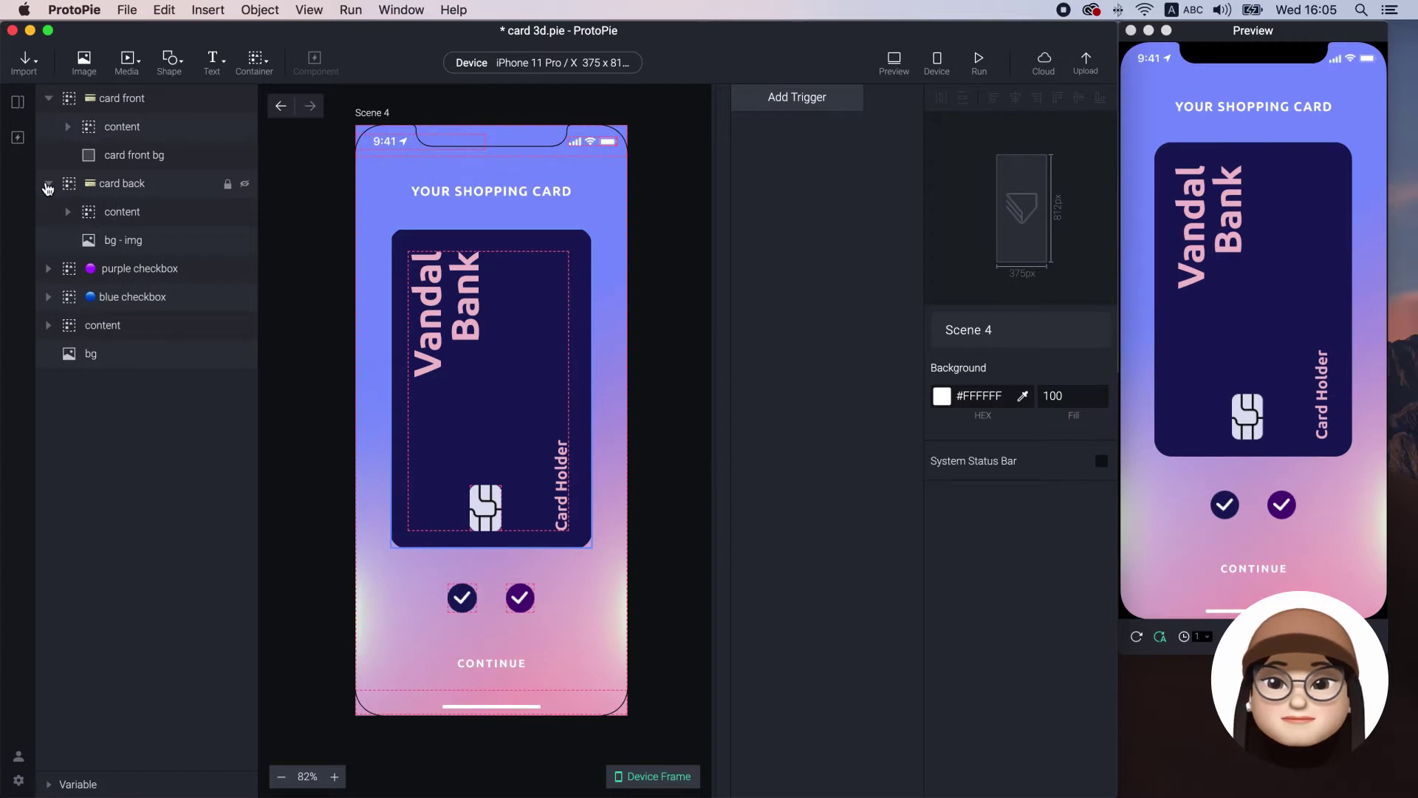
{"action": "left_click", "coordinate": [139, 158]}
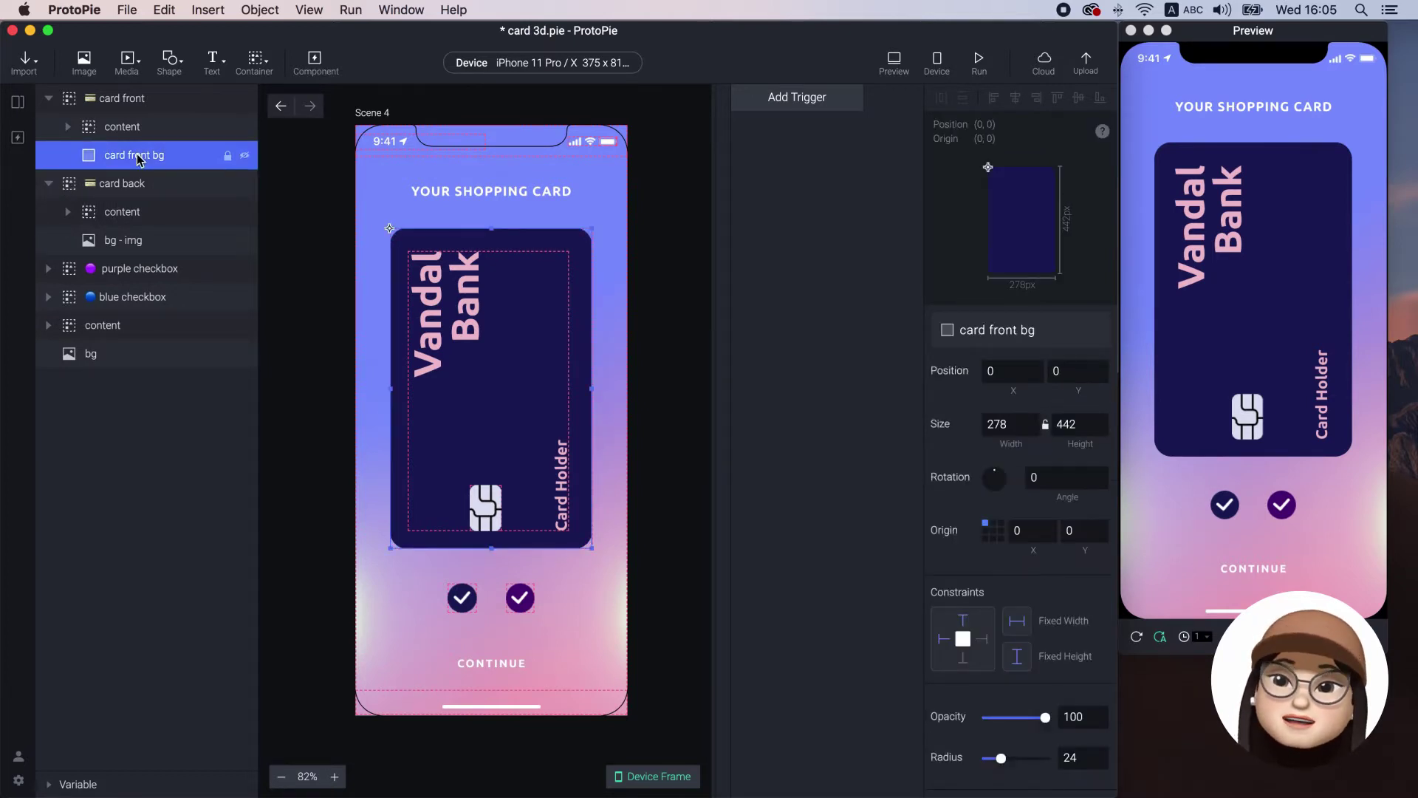
{"action": "key", "text": "super+d"}
{"action": "left_click_drag", "start_coordinate": [139, 158], "coordinate": [167, 258]}
Step: Rename the copy 'card back bg' and delete the leftover bg - img layer
{"action": "double_click", "coordinate": [139, 239]}
{"action": "left_click", "coordinate": [139, 239]}
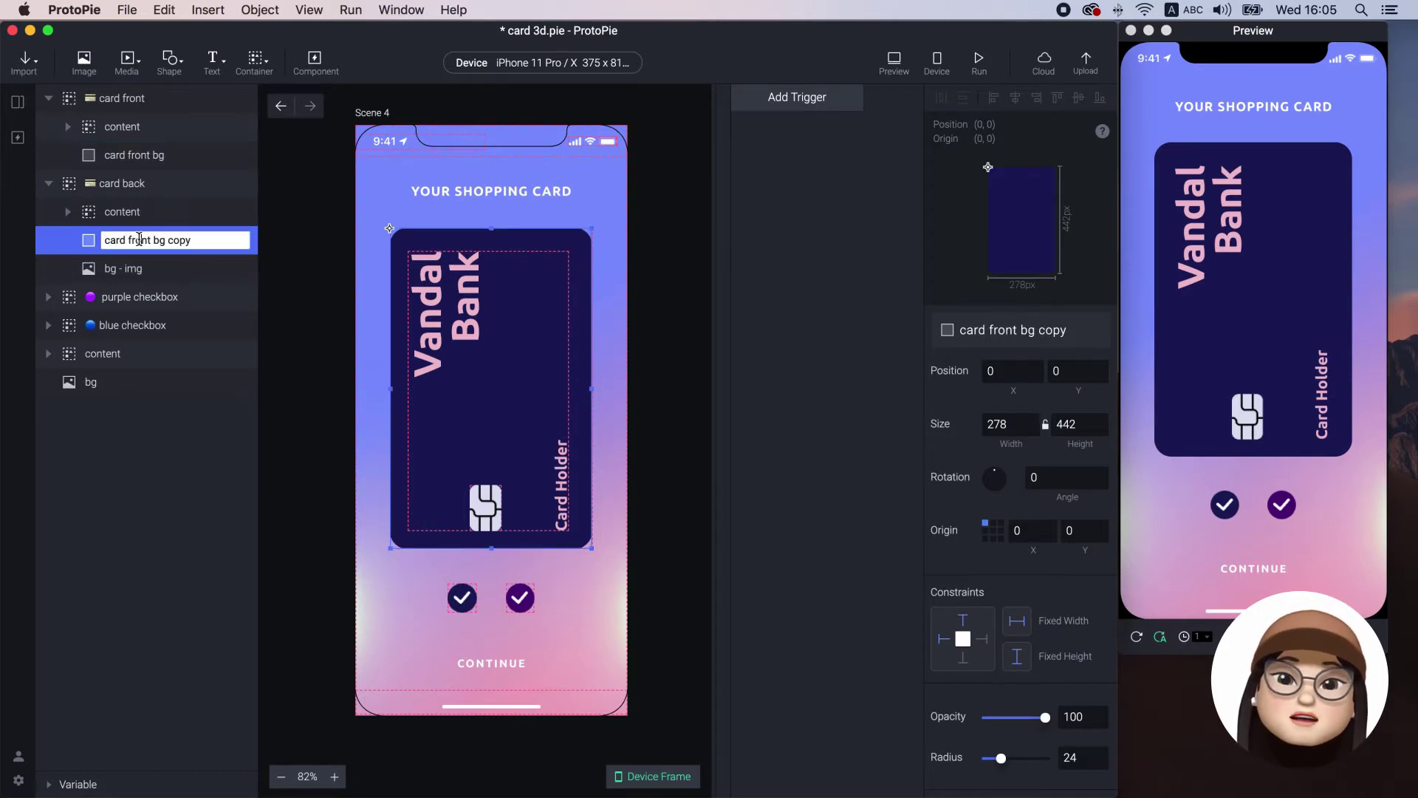
{"action": "key", "text": "BackSpace"}
{"action": "key", "text": "BackSpace"}
{"action": "key", "text": "BackSpace"}
{"action": "key", "text": "BackSpace"}
{"action": "key", "text": "BackSpace"}
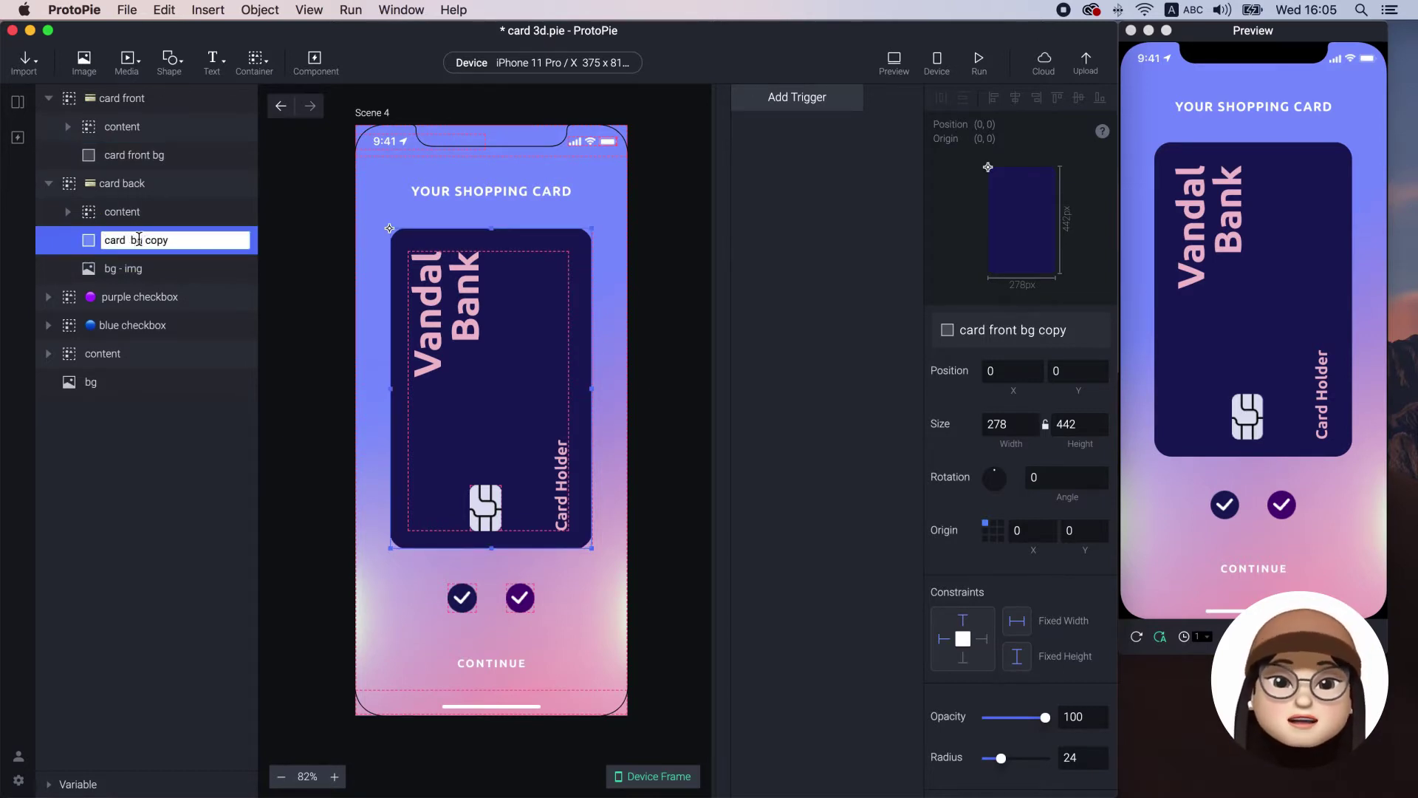
{"action": "type", "text": "back"}
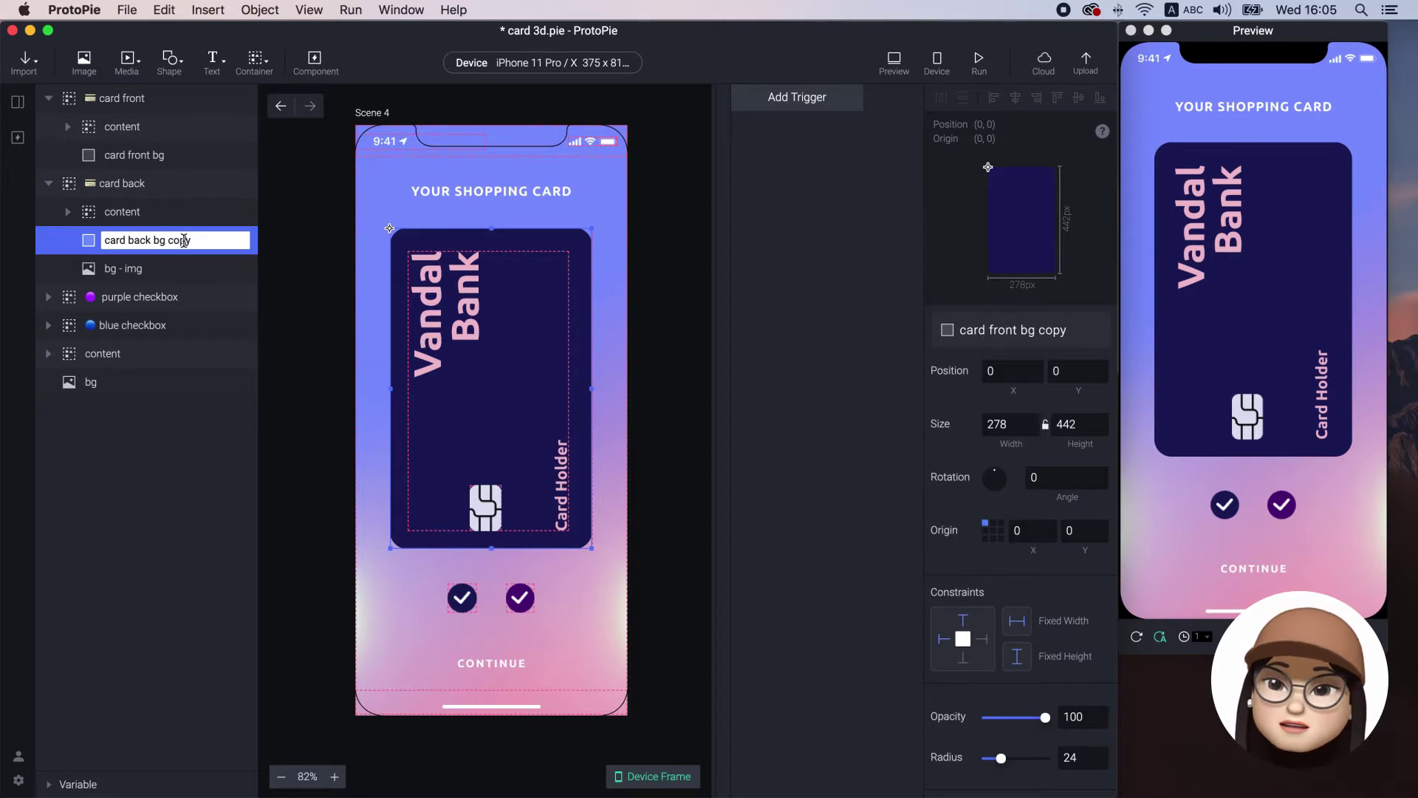
{"action": "left_click", "coordinate": [189, 269]}
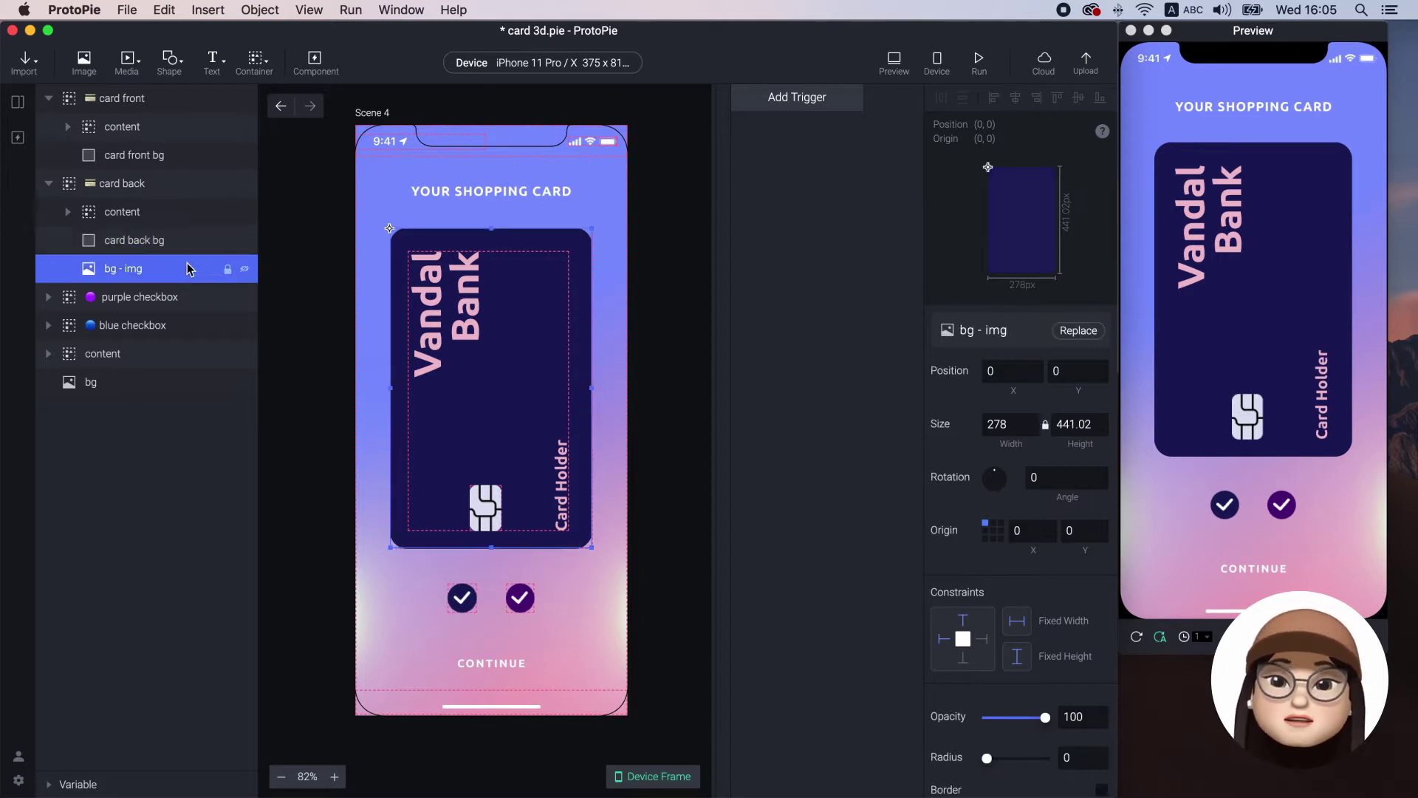
{"action": "key", "text": "Delete"}
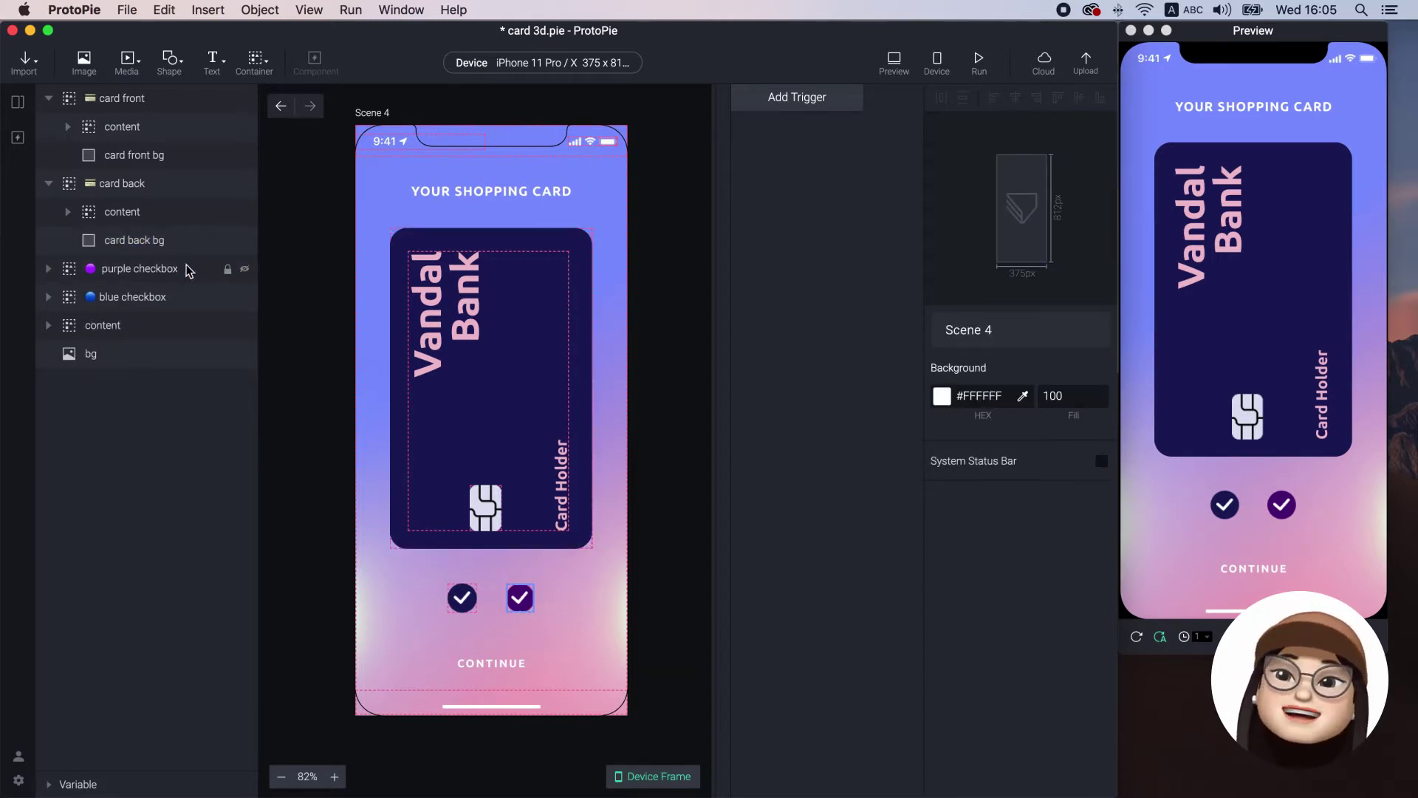
Step: Select both the card front and card back groups and centre their origin at 50, 50
{"action": "left_click", "coordinate": [48, 184]}
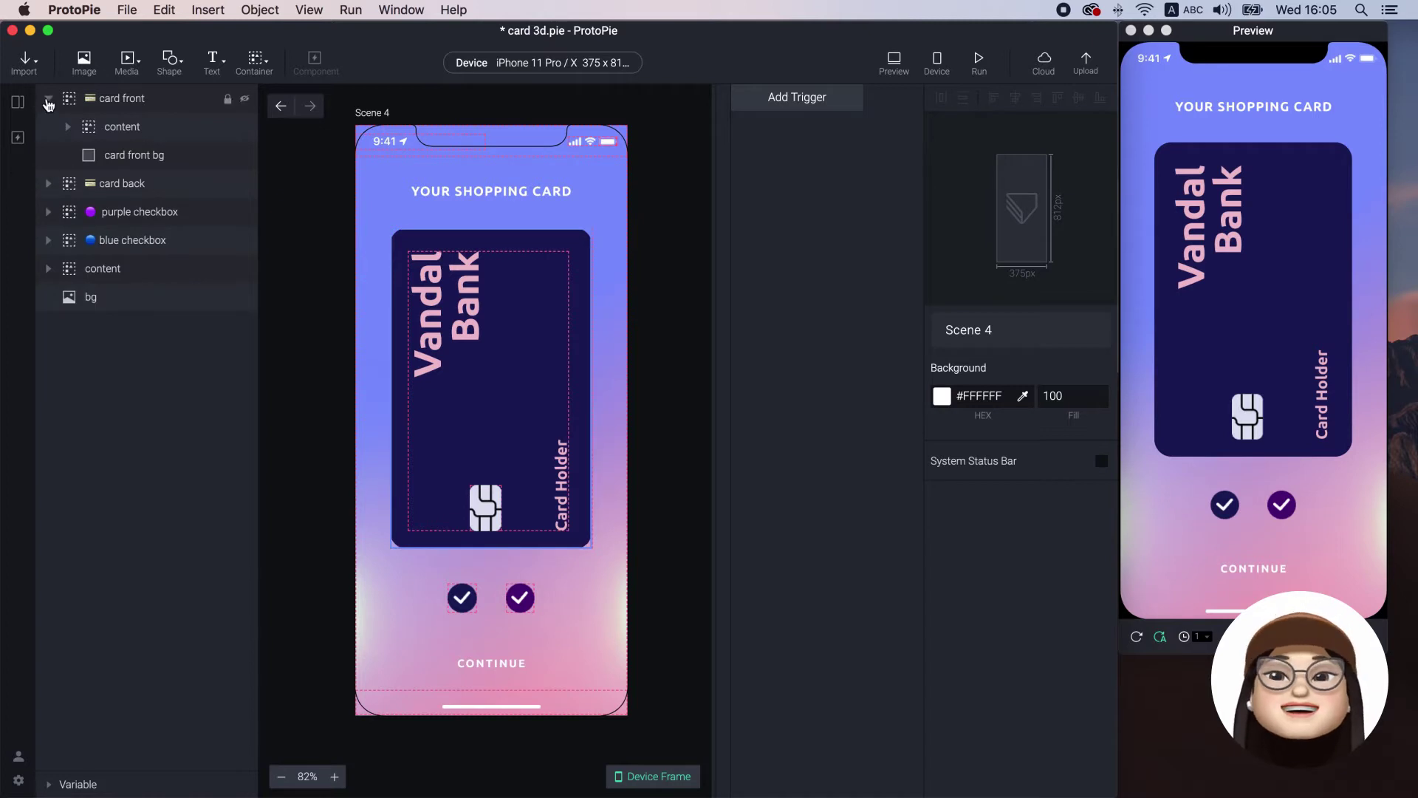
{"action": "left_click", "coordinate": [48, 100]}
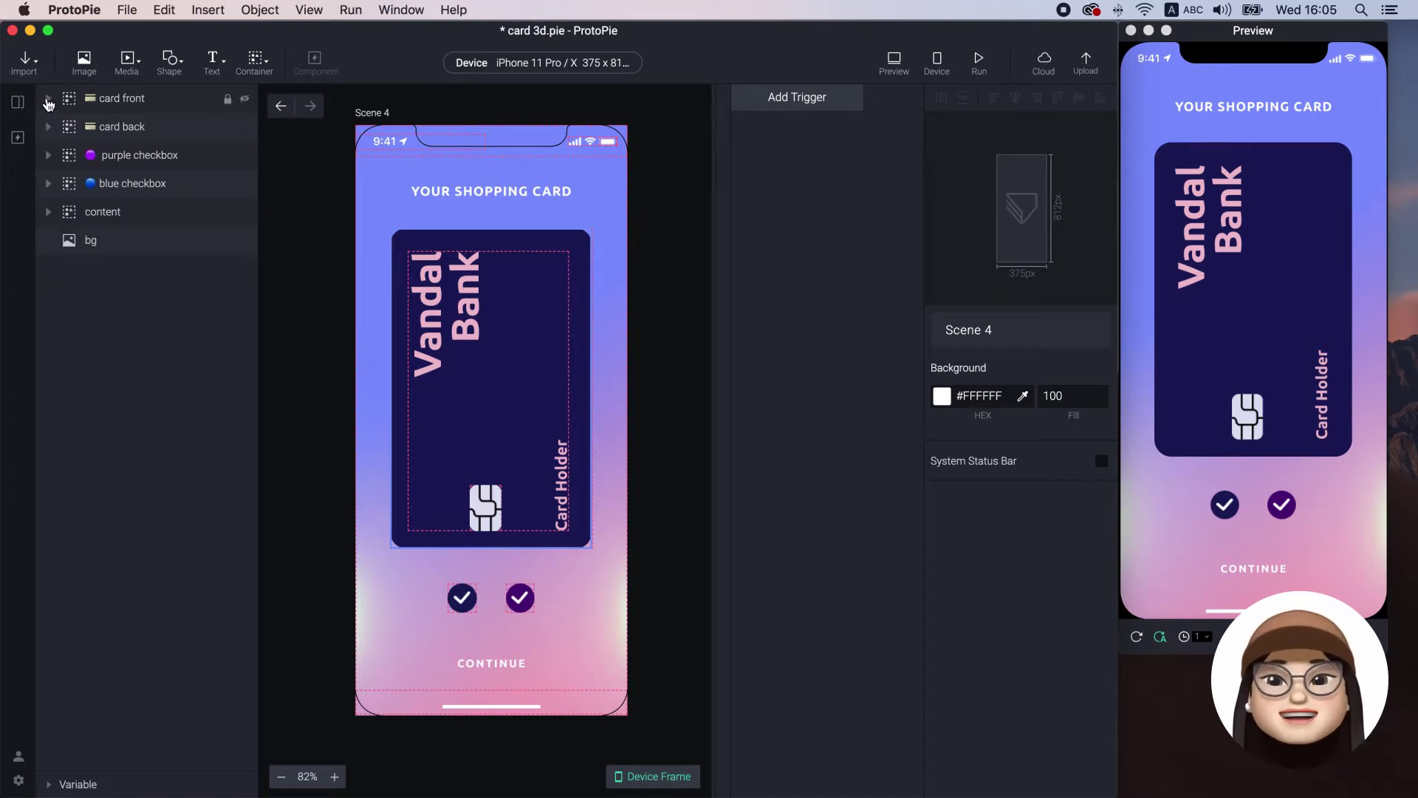
{"action": "left_click", "coordinate": [146, 106]}
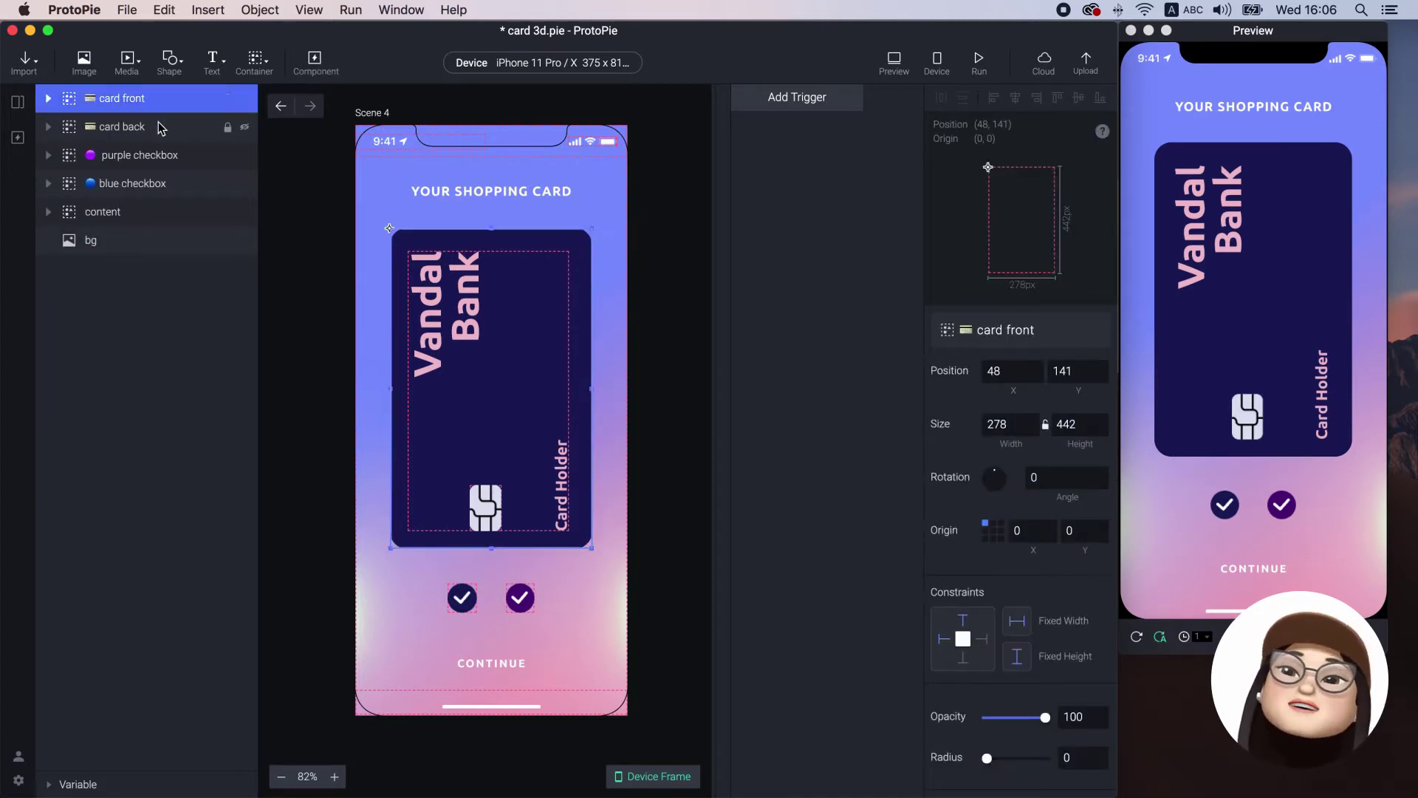
{"action": "left_click", "coordinate": [155, 127], "text": "shift"}
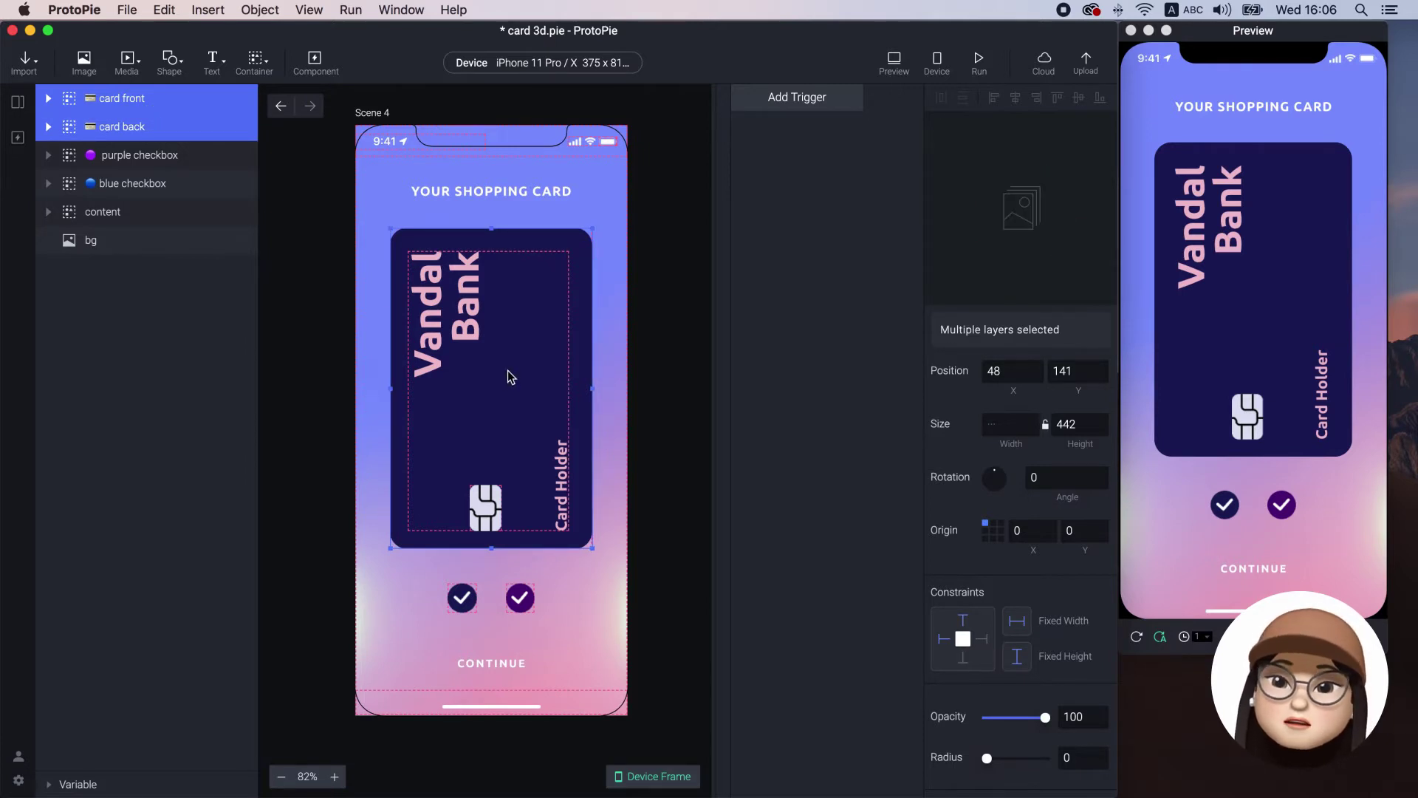
{"action": "left_click", "coordinate": [994, 531]}
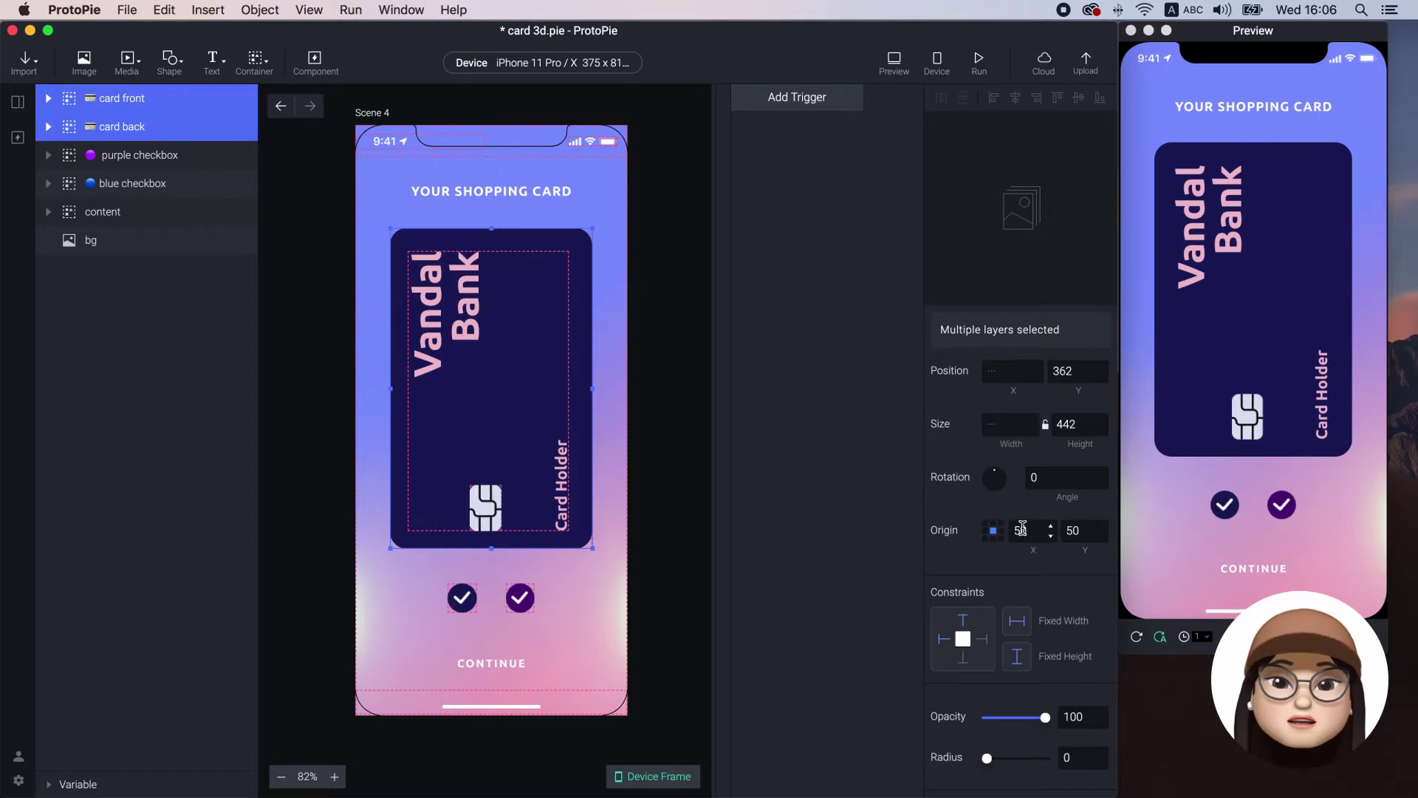
{"action": "left_click", "coordinate": [855, 390]}
Step: Add a Fling trigger on the card front layer with a rightward direction
{"action": "left_click", "coordinate": [794, 99]}
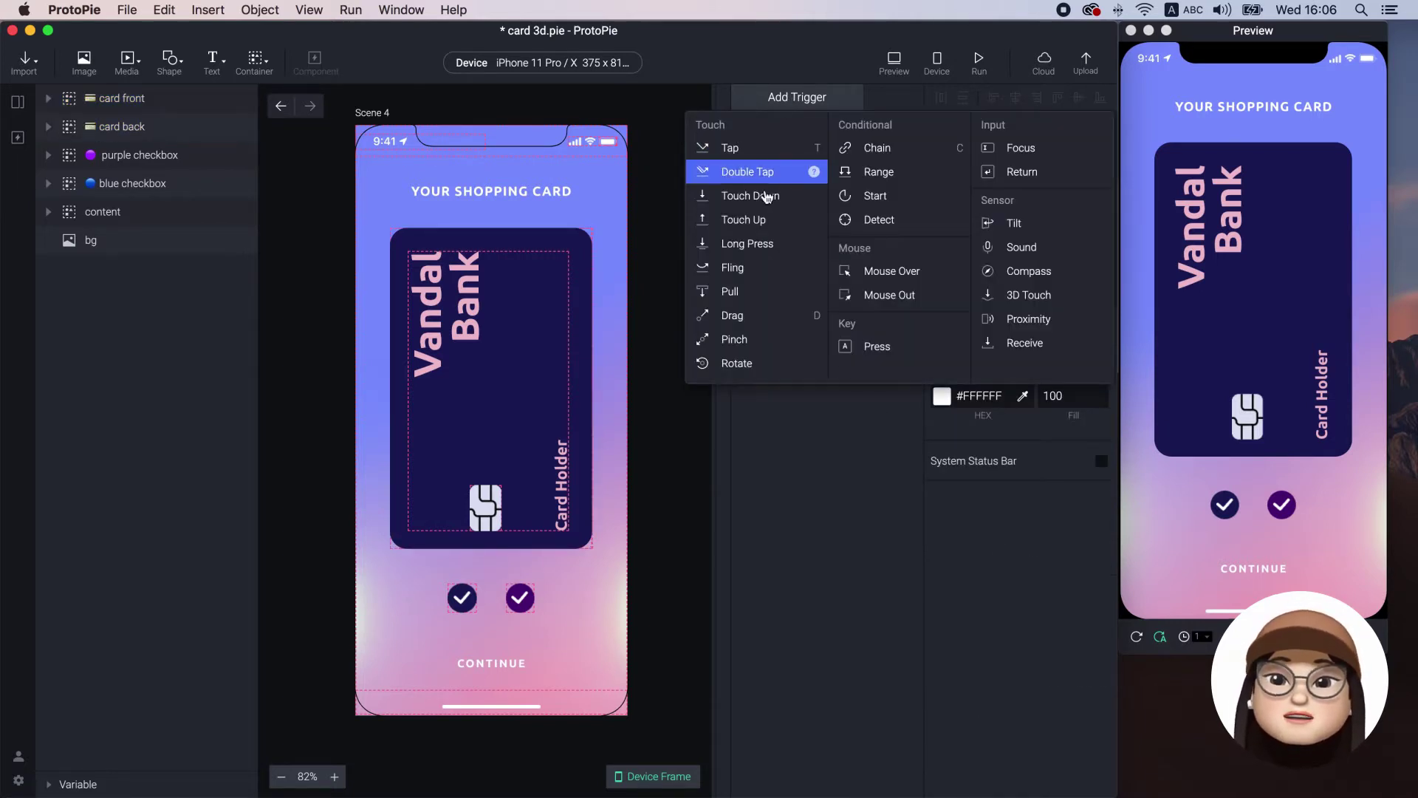
{"action": "left_click", "coordinate": [749, 267]}
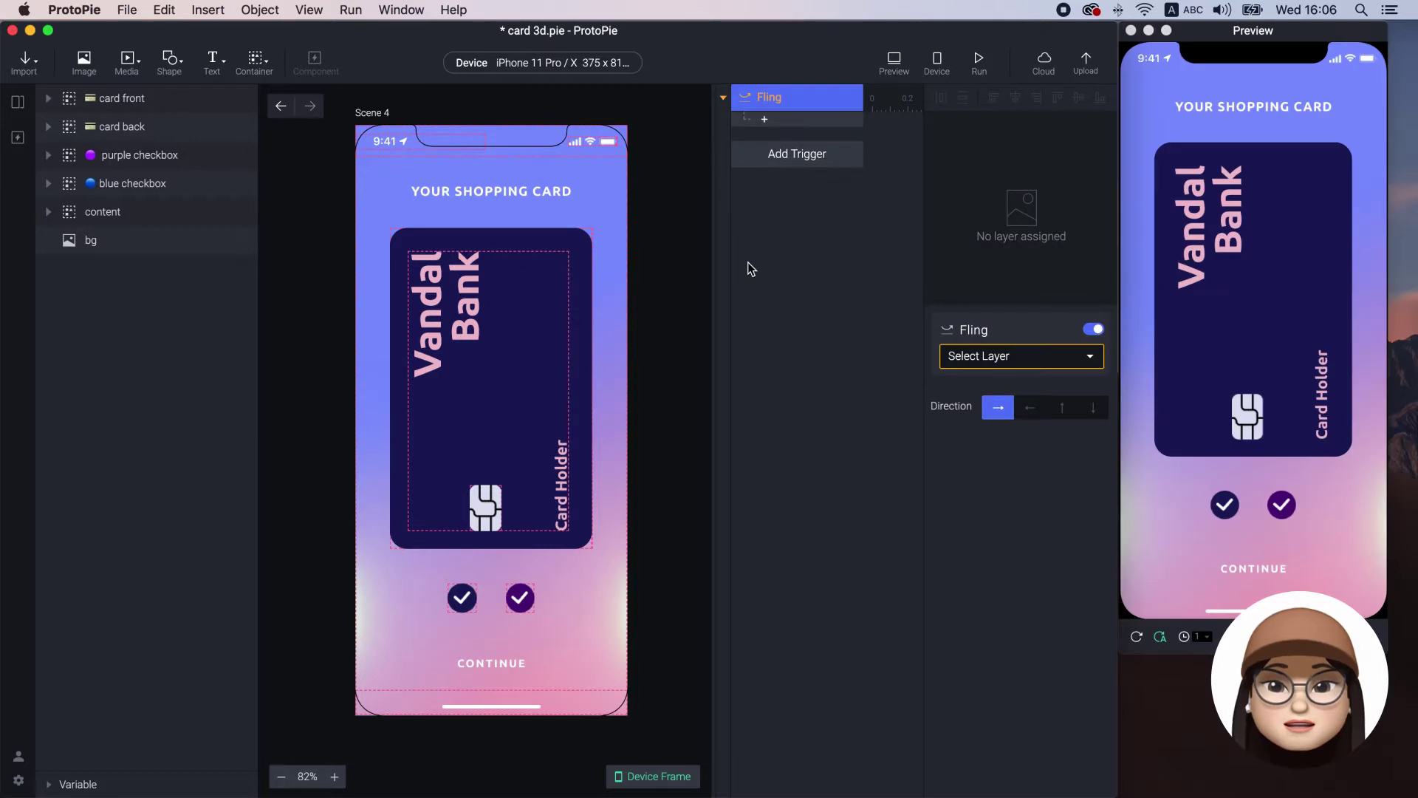
{"action": "left_click", "coordinate": [960, 356]}
{"action": "left_click", "coordinate": [937, 425]}
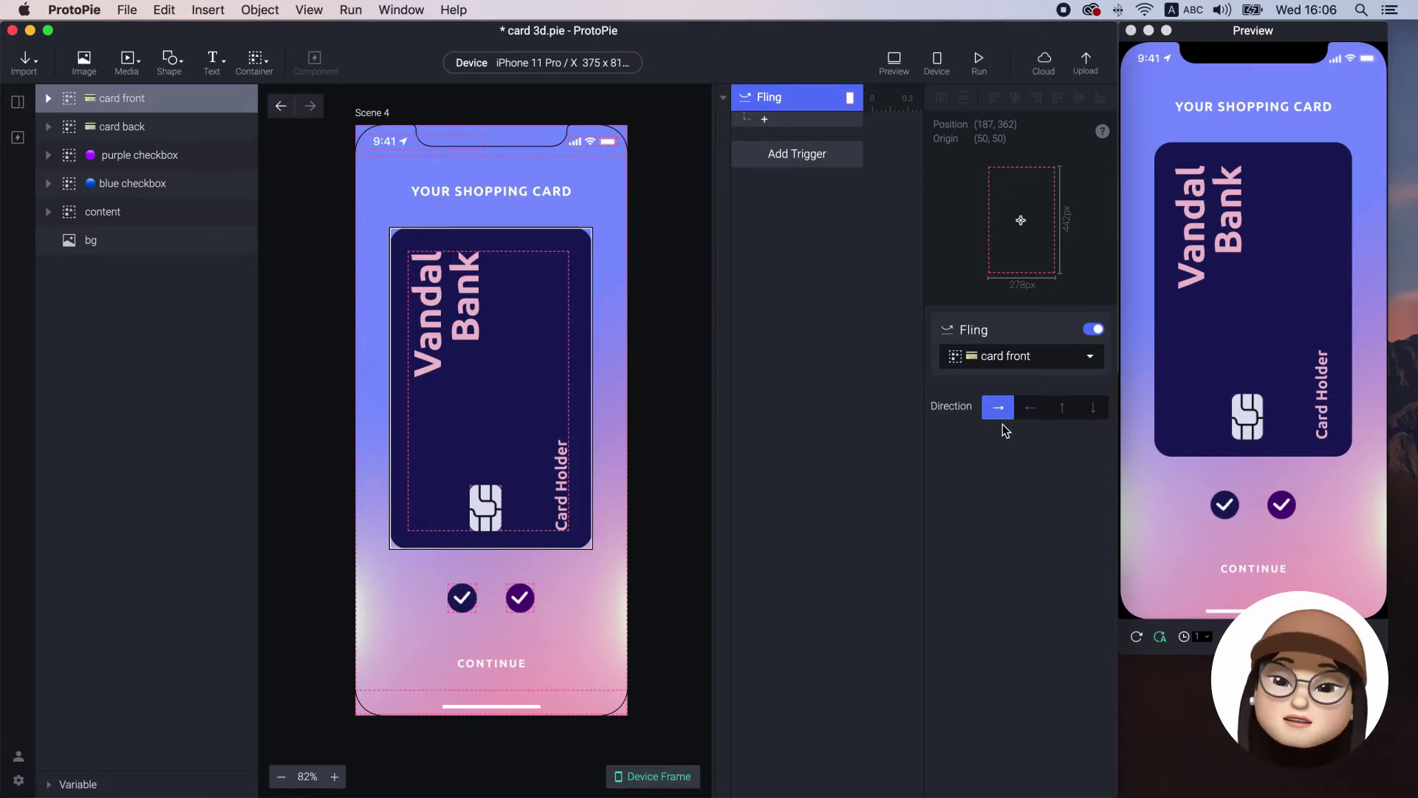
Step: Add a 3D Rotate response to the Fling that rotates card front by 180
{"action": "left_click", "coordinate": [766, 121]}
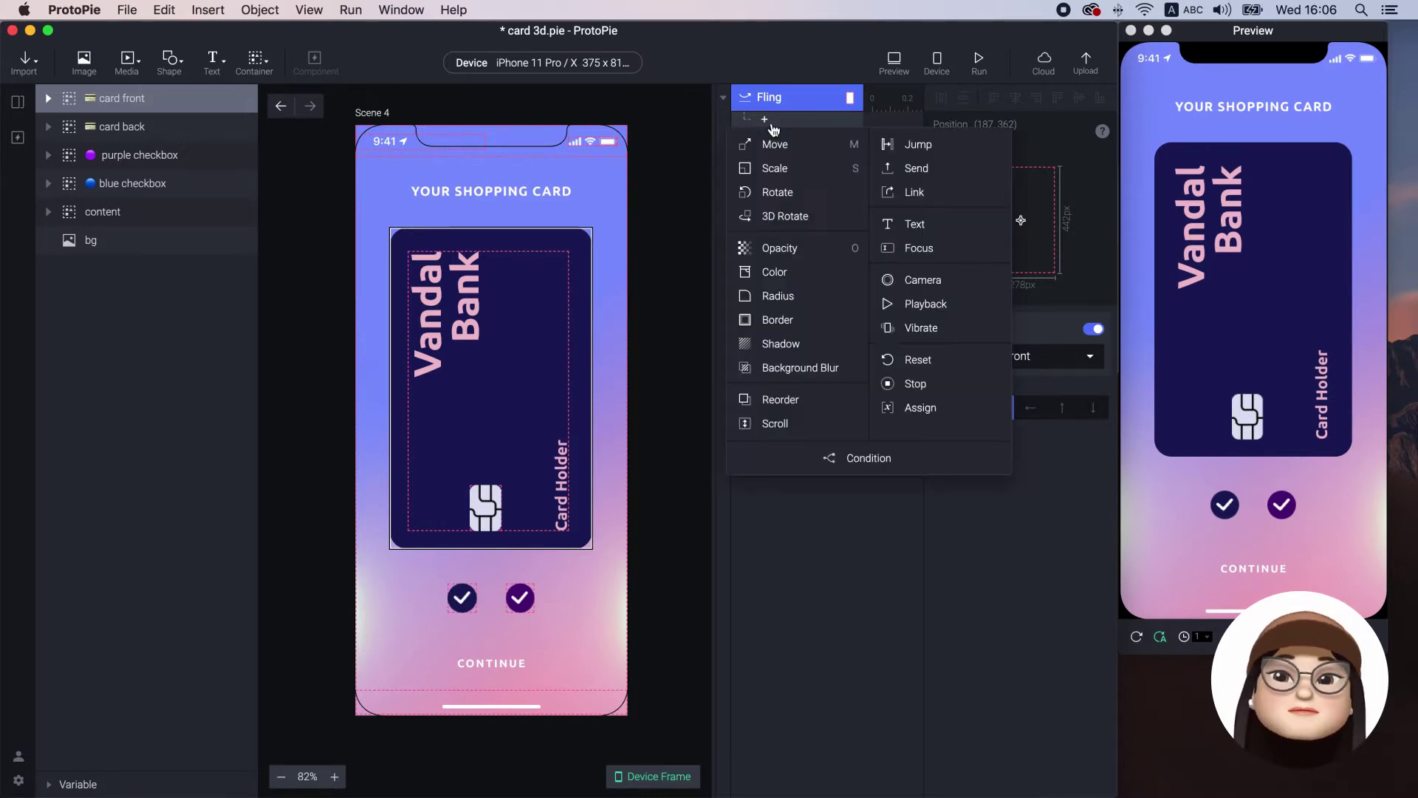
{"action": "left_click", "coordinate": [779, 215]}
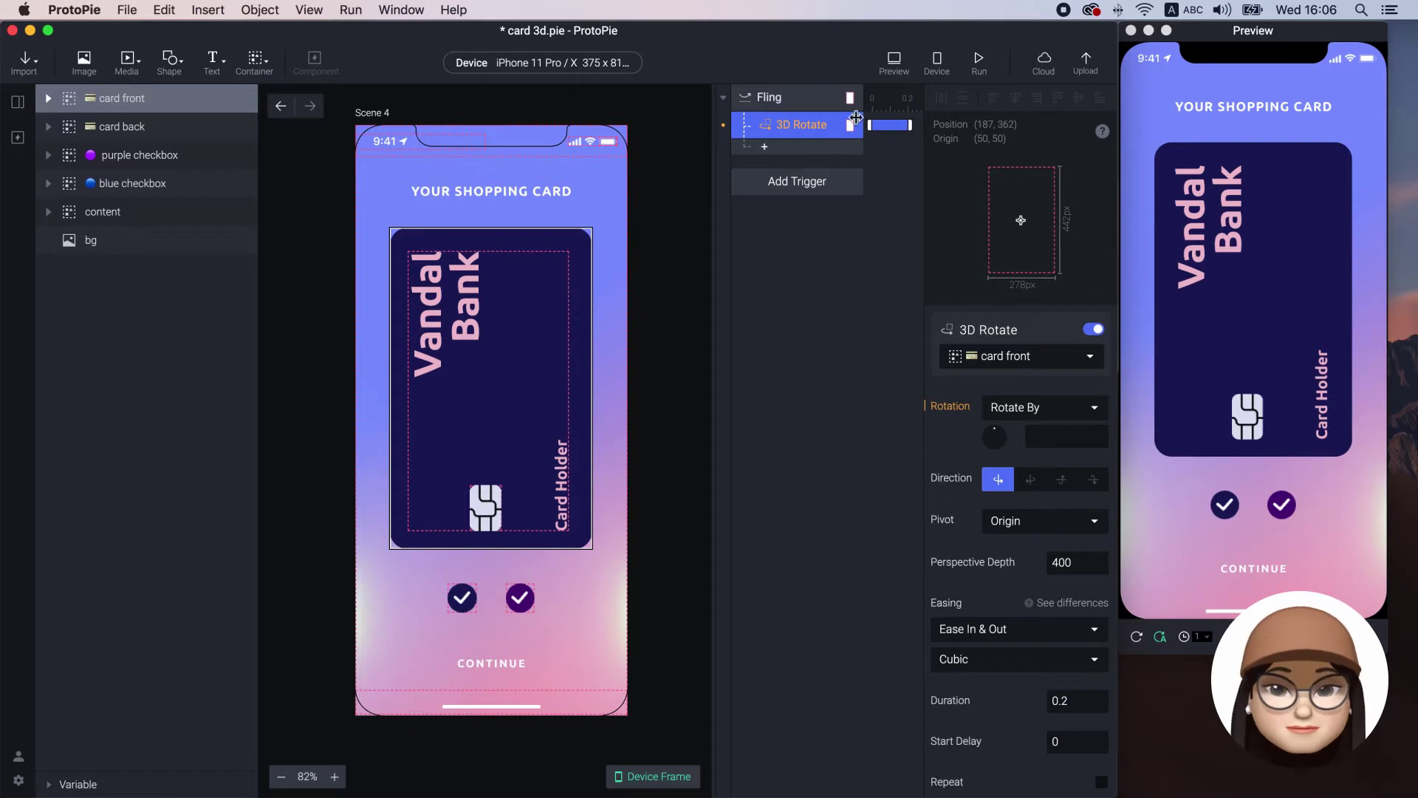
{"action": "left_click", "coordinate": [822, 102]}
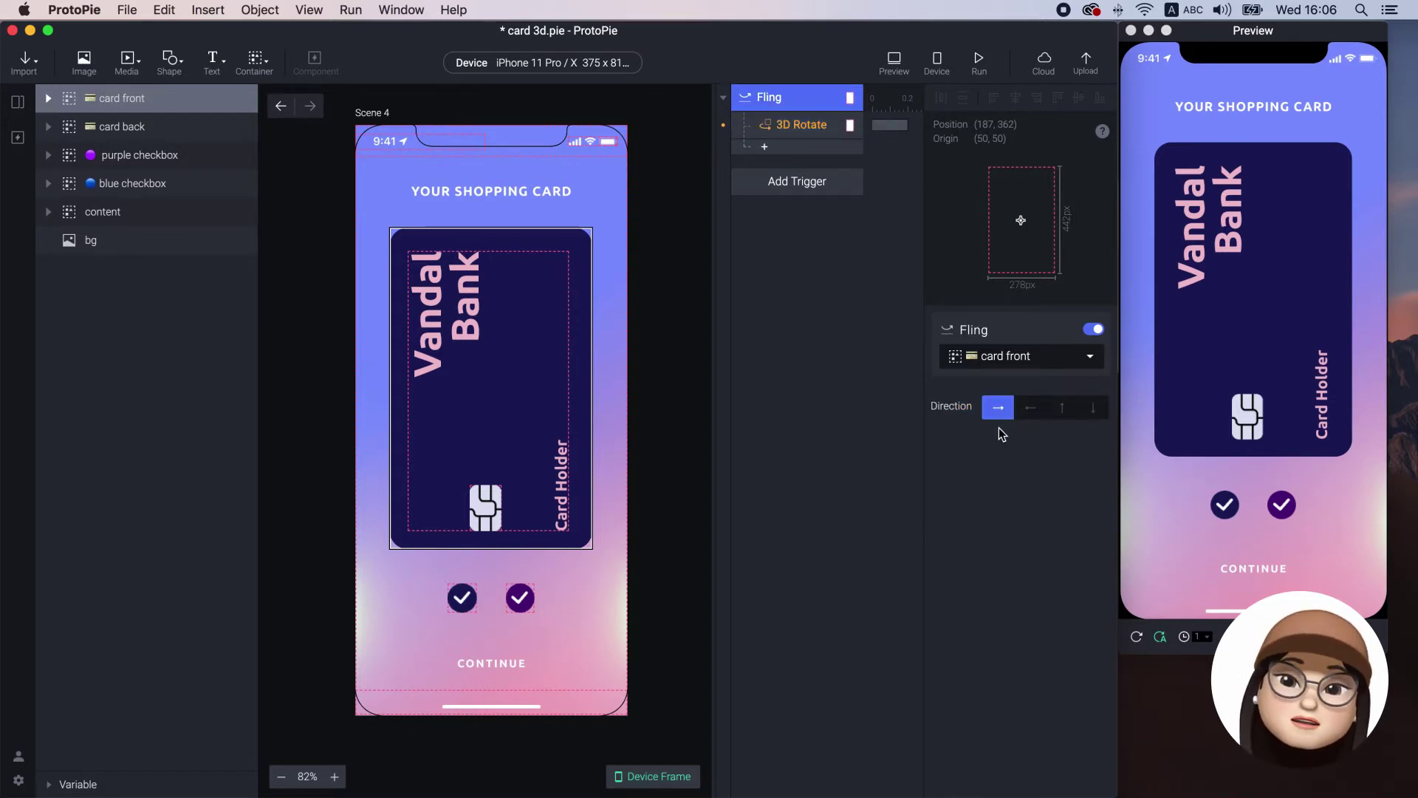
{"action": "left_click", "coordinate": [801, 126]}
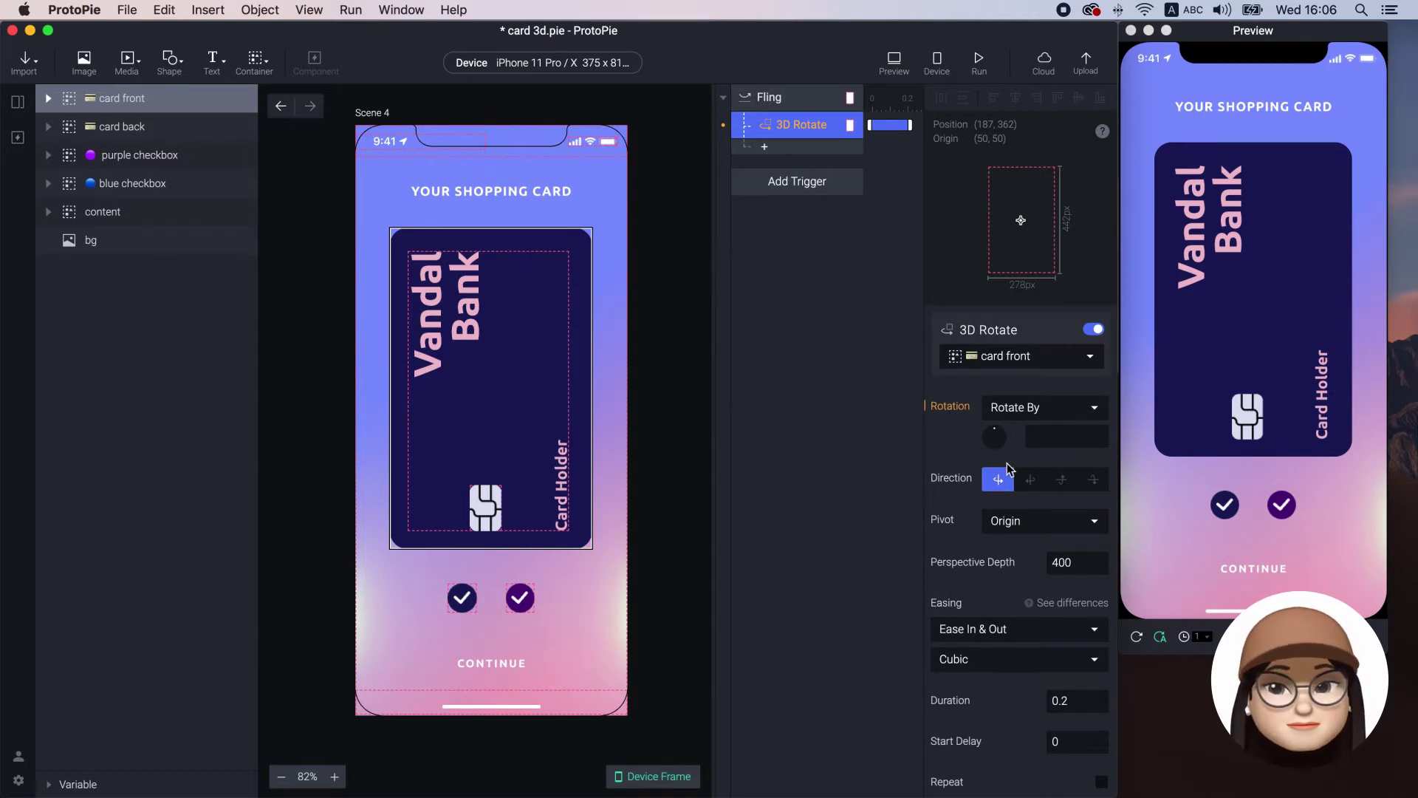
{"action": "left_click", "coordinate": [1059, 436]}
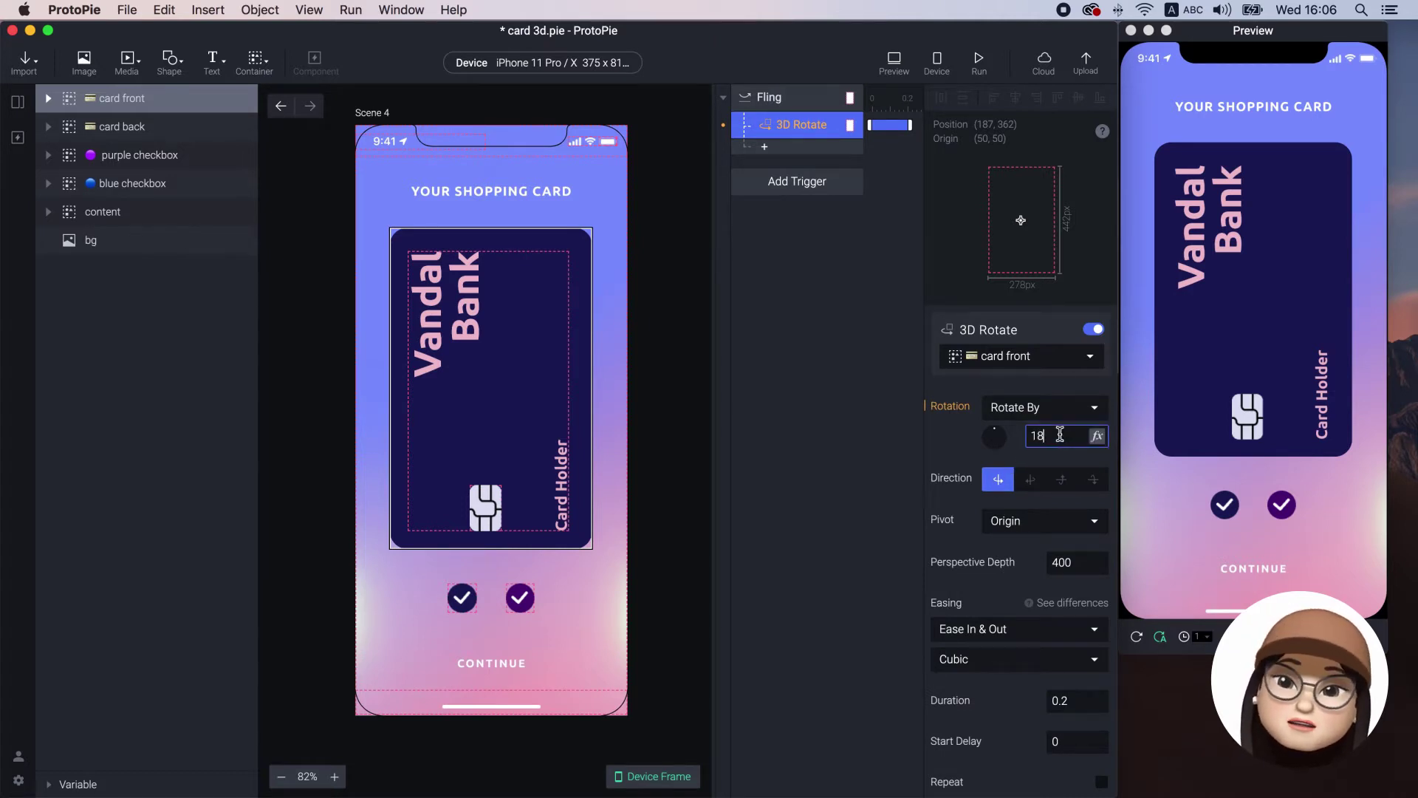
{"action": "type", "text": "180"}
{"action": "key", "text": "Return"}
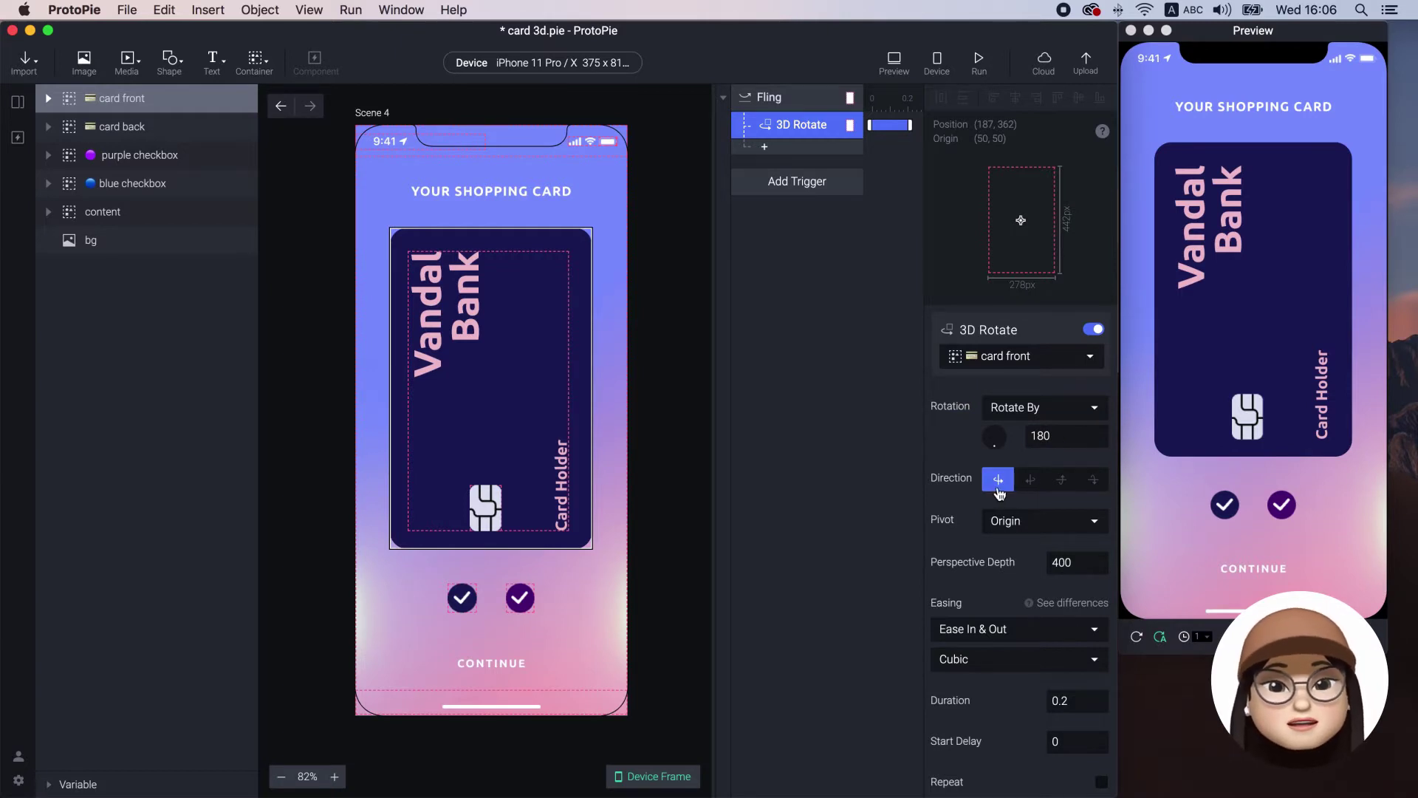
{"action": "scroll", "coordinate": [999, 494], "scroll_direction": "down", "scroll_amount": 1}
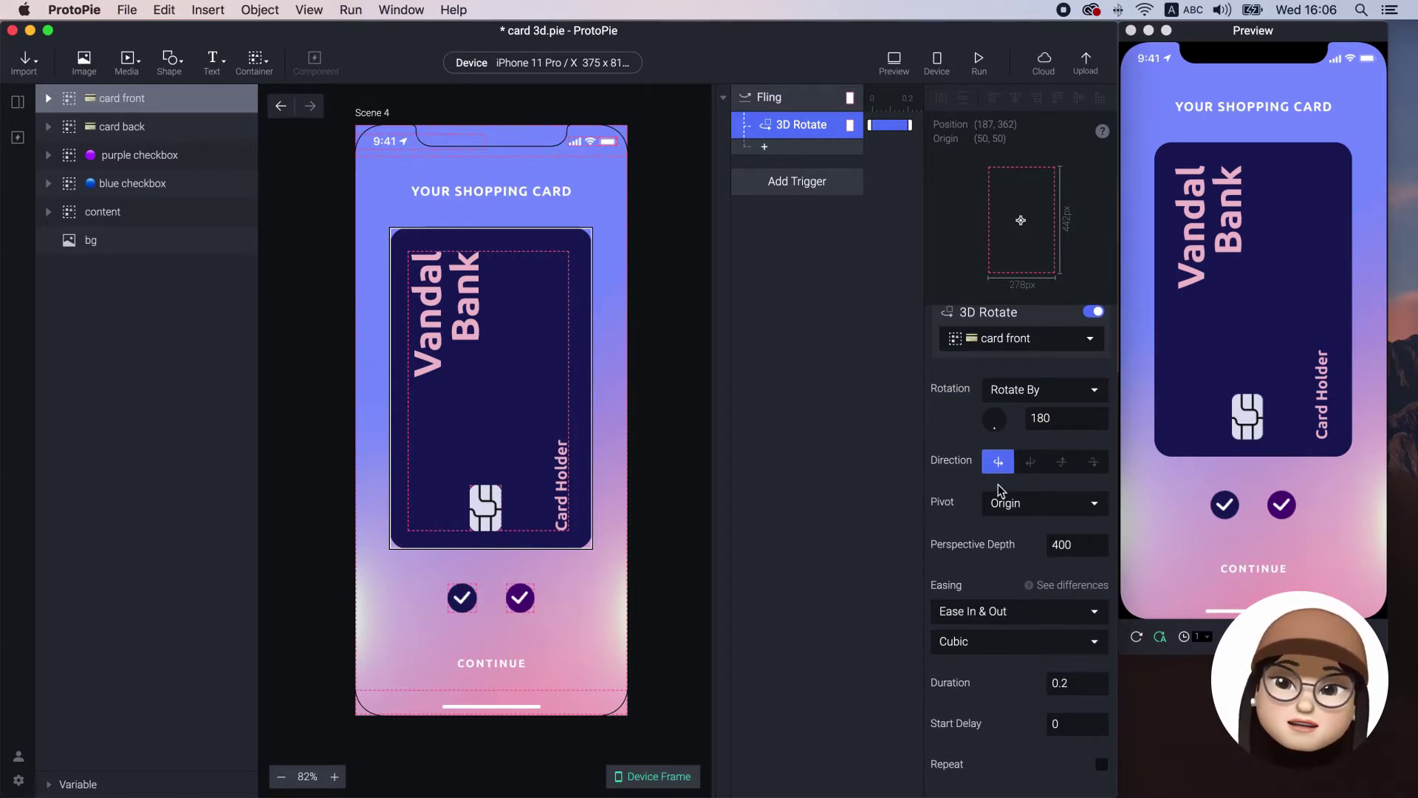
{"action": "left_click", "coordinate": [1072, 681]}
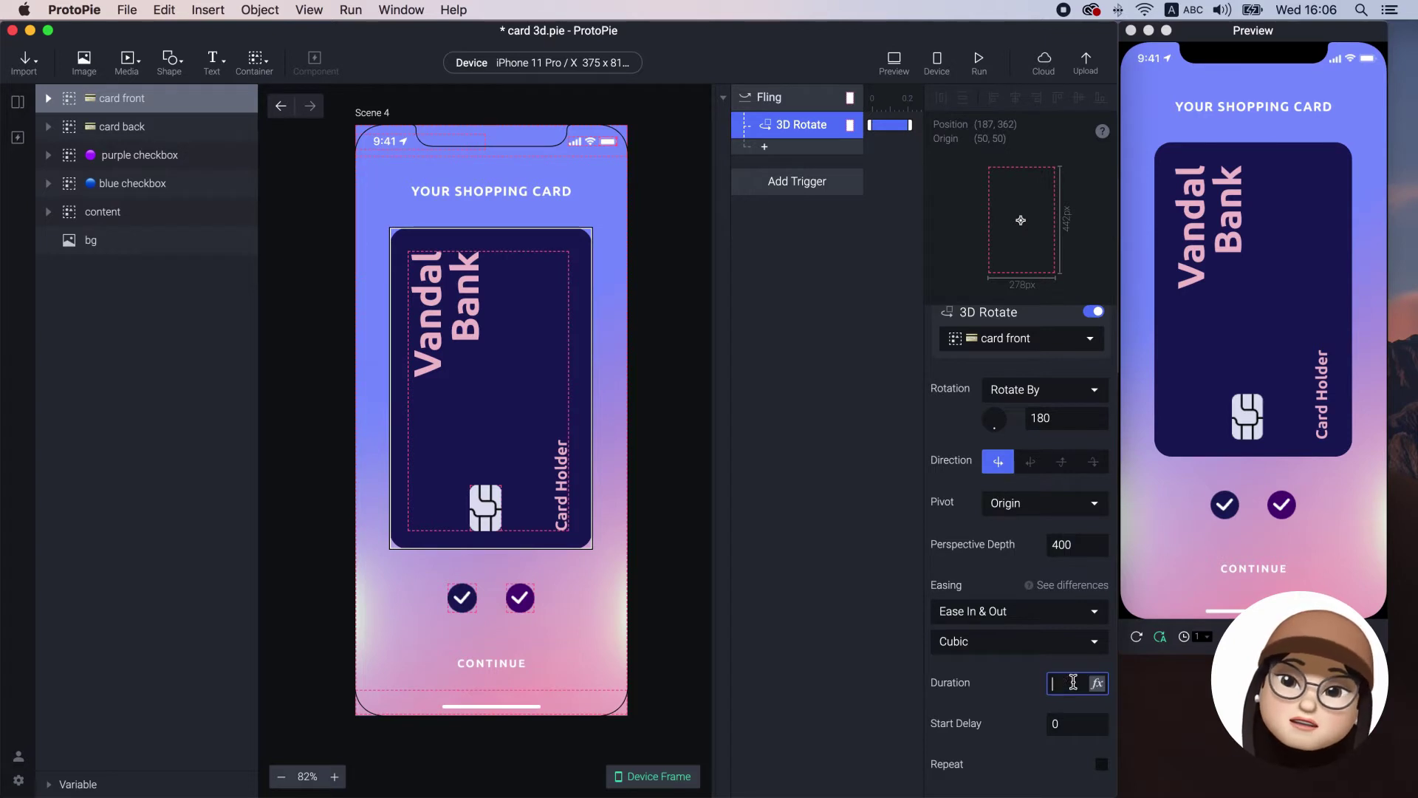
Step: Set the rotation duration to 1 second and test the fling in Preview
{"action": "key", "text": "Return"}
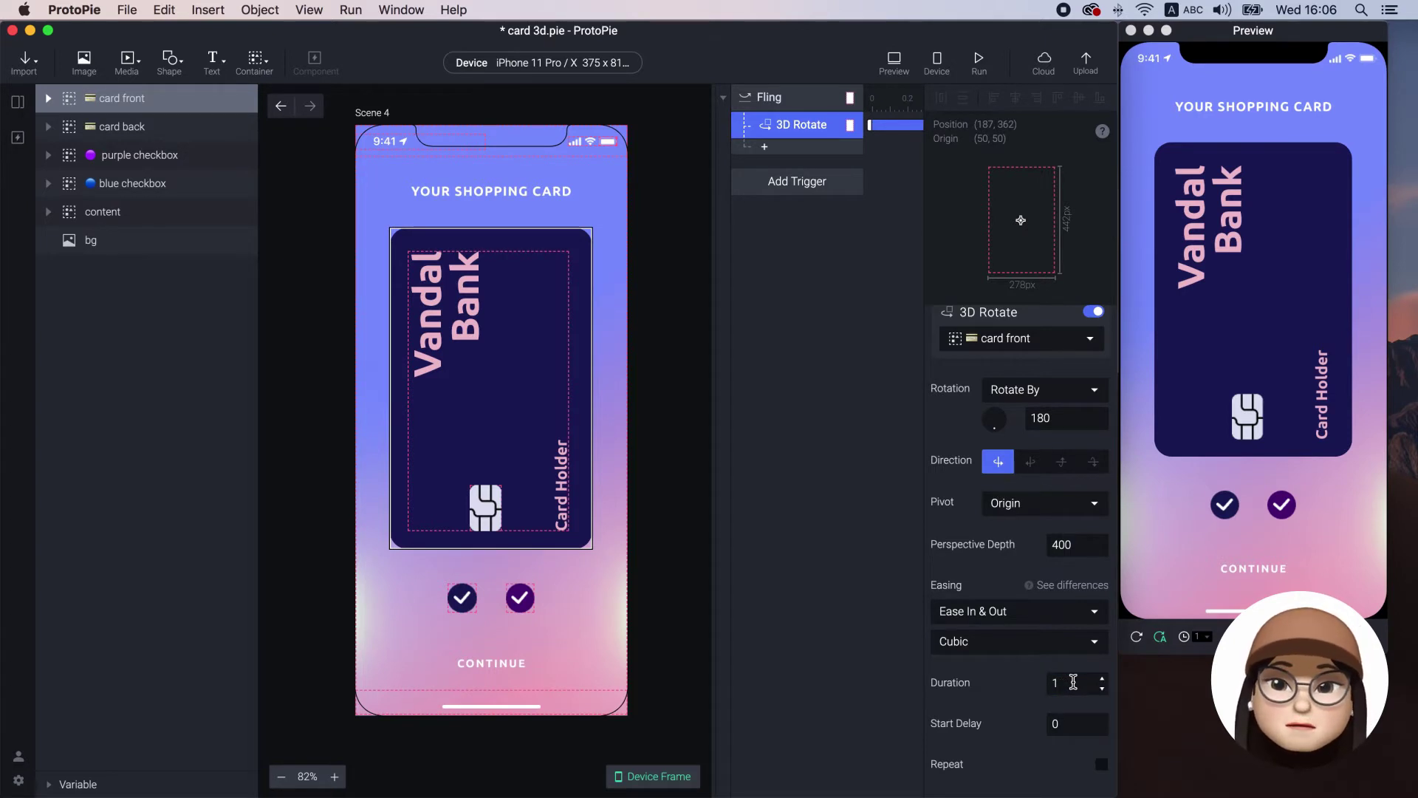
{"action": "left_click_drag", "start_coordinate": [1183, 378], "coordinate": [1356, 357]}
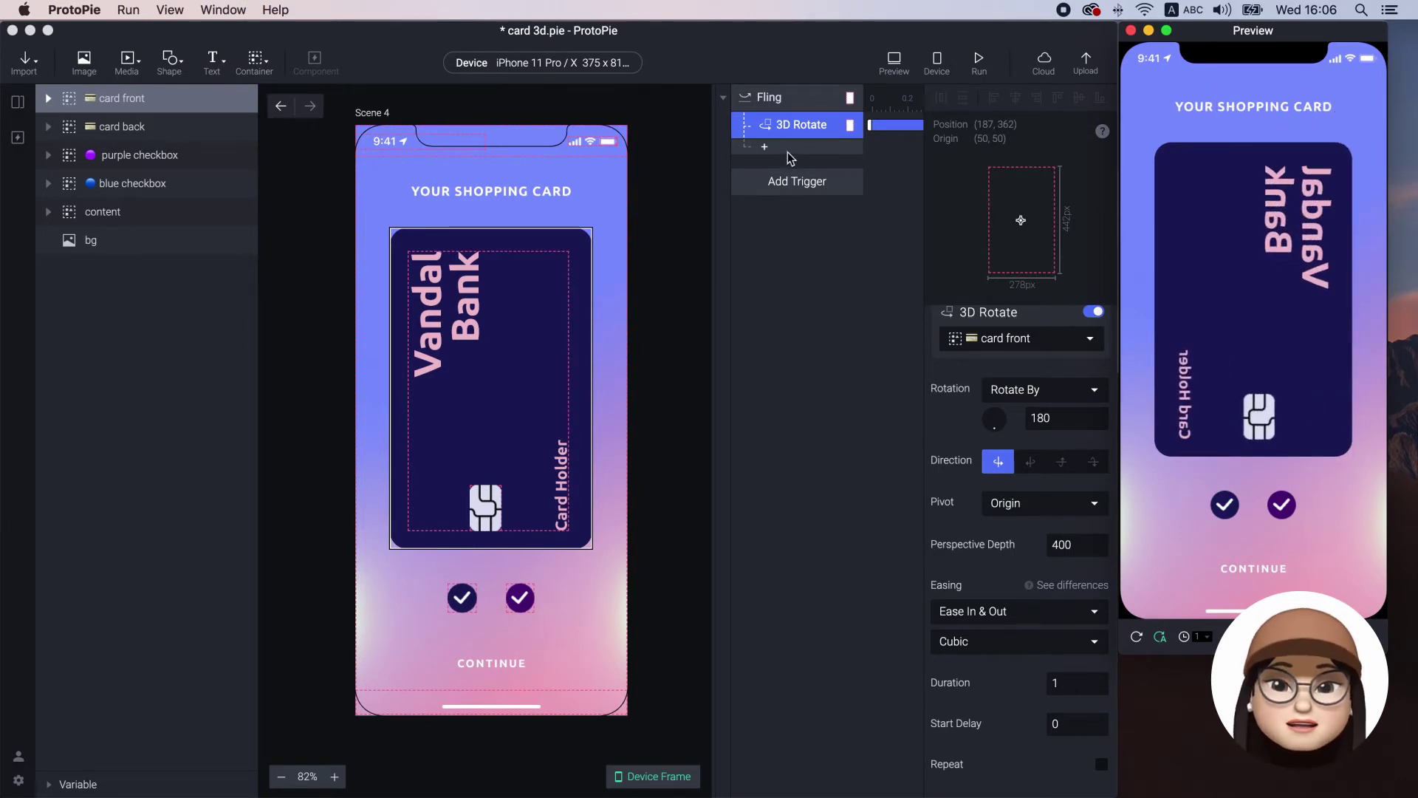
{"action": "left_click", "coordinate": [772, 133]}
Step: Duplicate the 3D Rotate response, retarget the copy to card back, and retest the flip
{"action": "key", "text": "super+d"}
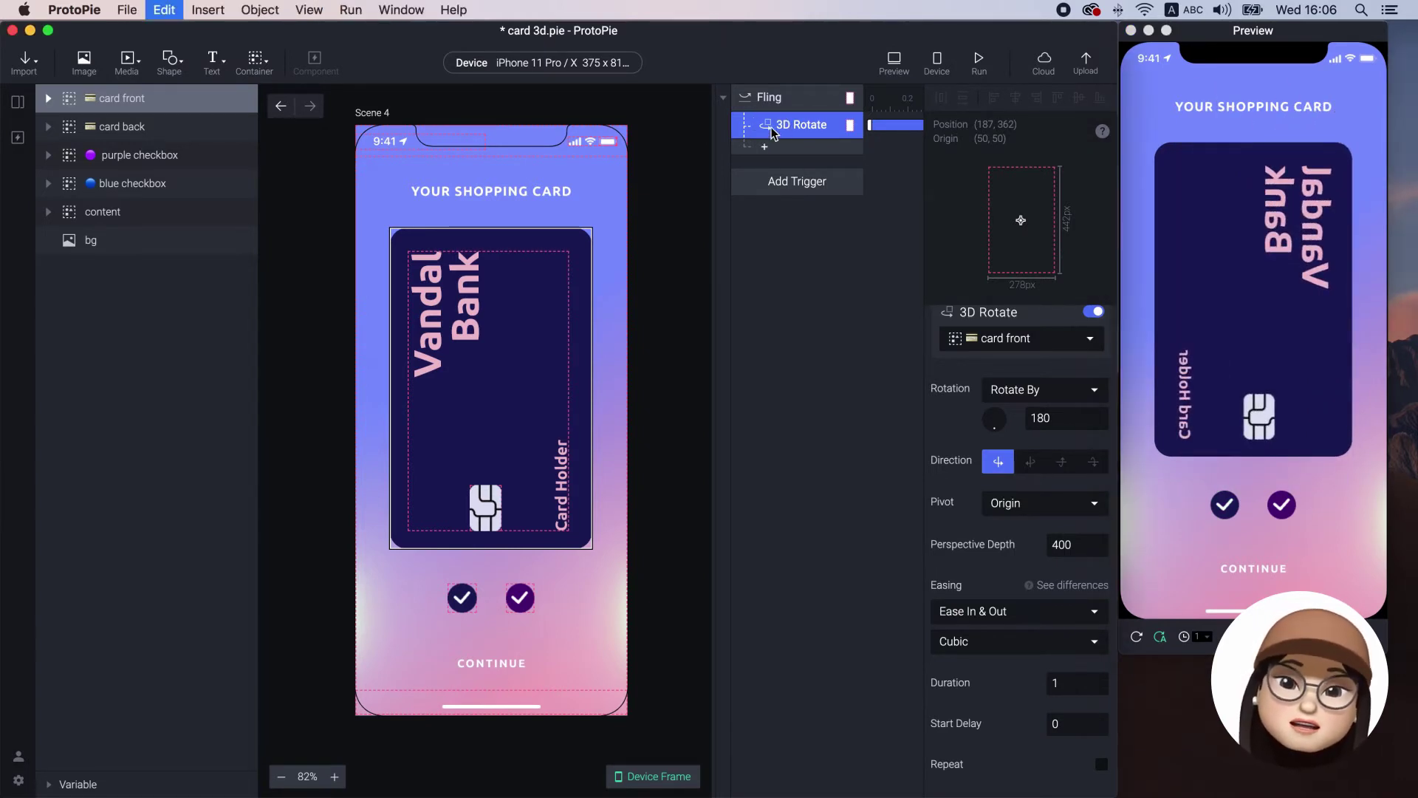
{"action": "left_click", "coordinate": [1022, 342]}
{"action": "type", "text": "ba"}
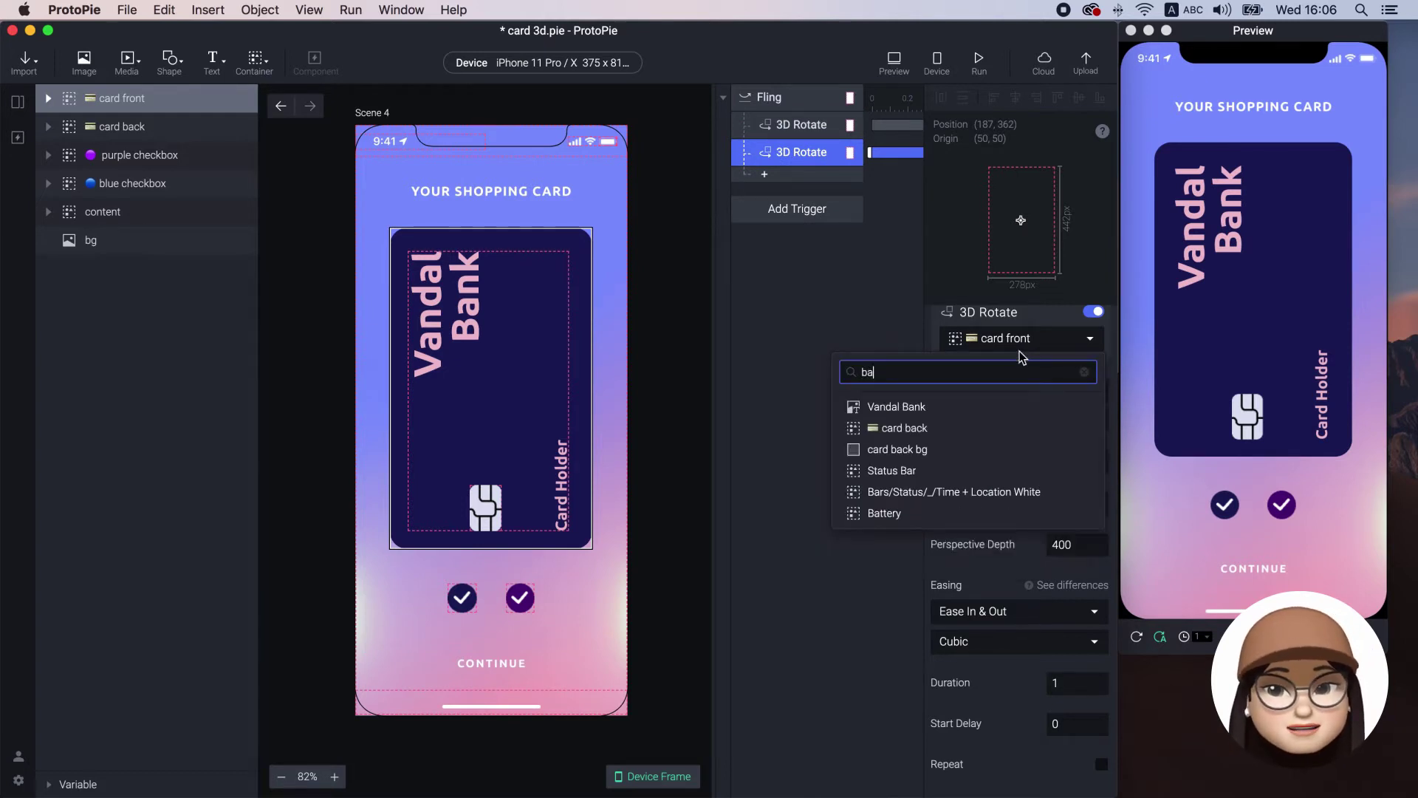
{"action": "left_click", "coordinate": [984, 428]}
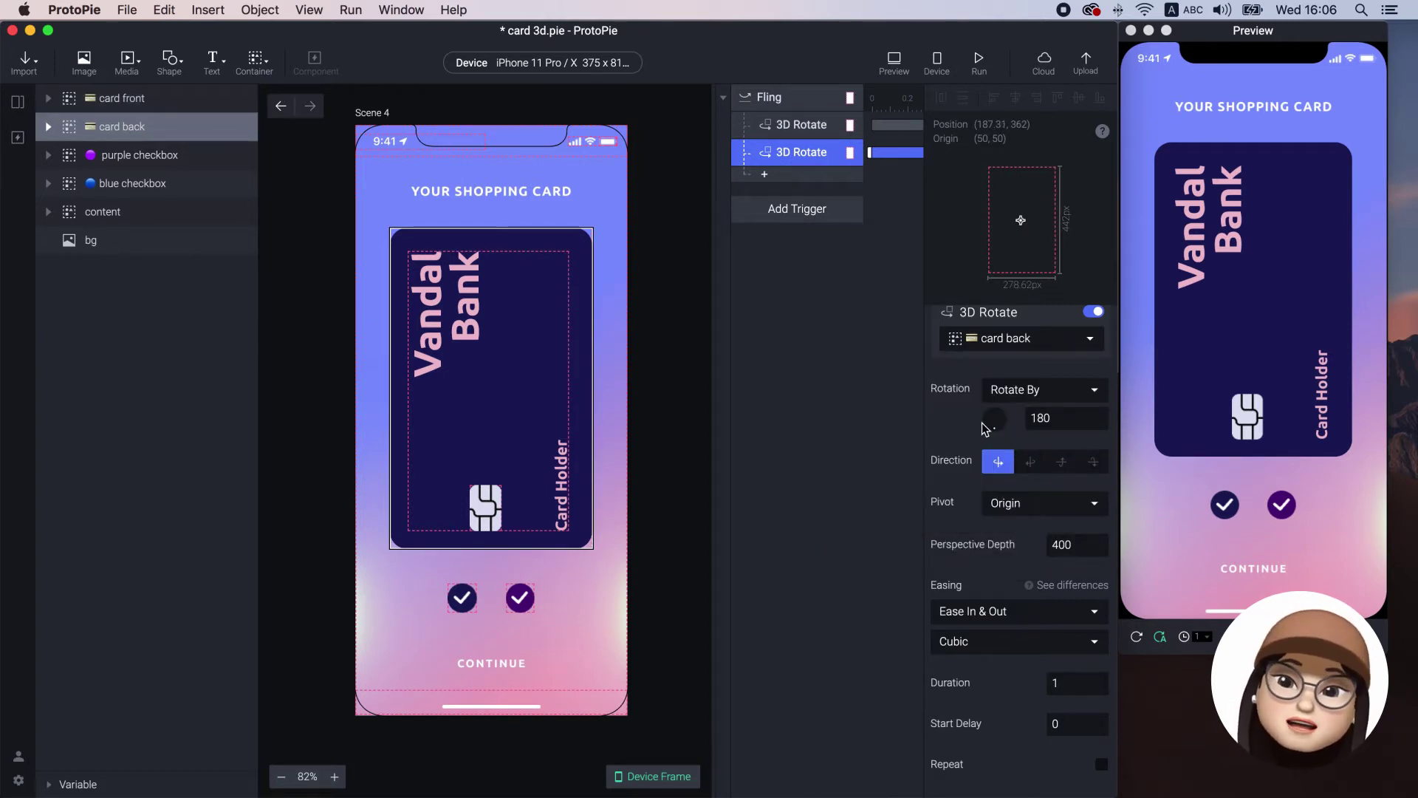
{"action": "left_click_drag", "start_coordinate": [1184, 307], "coordinate": [1299, 308]}
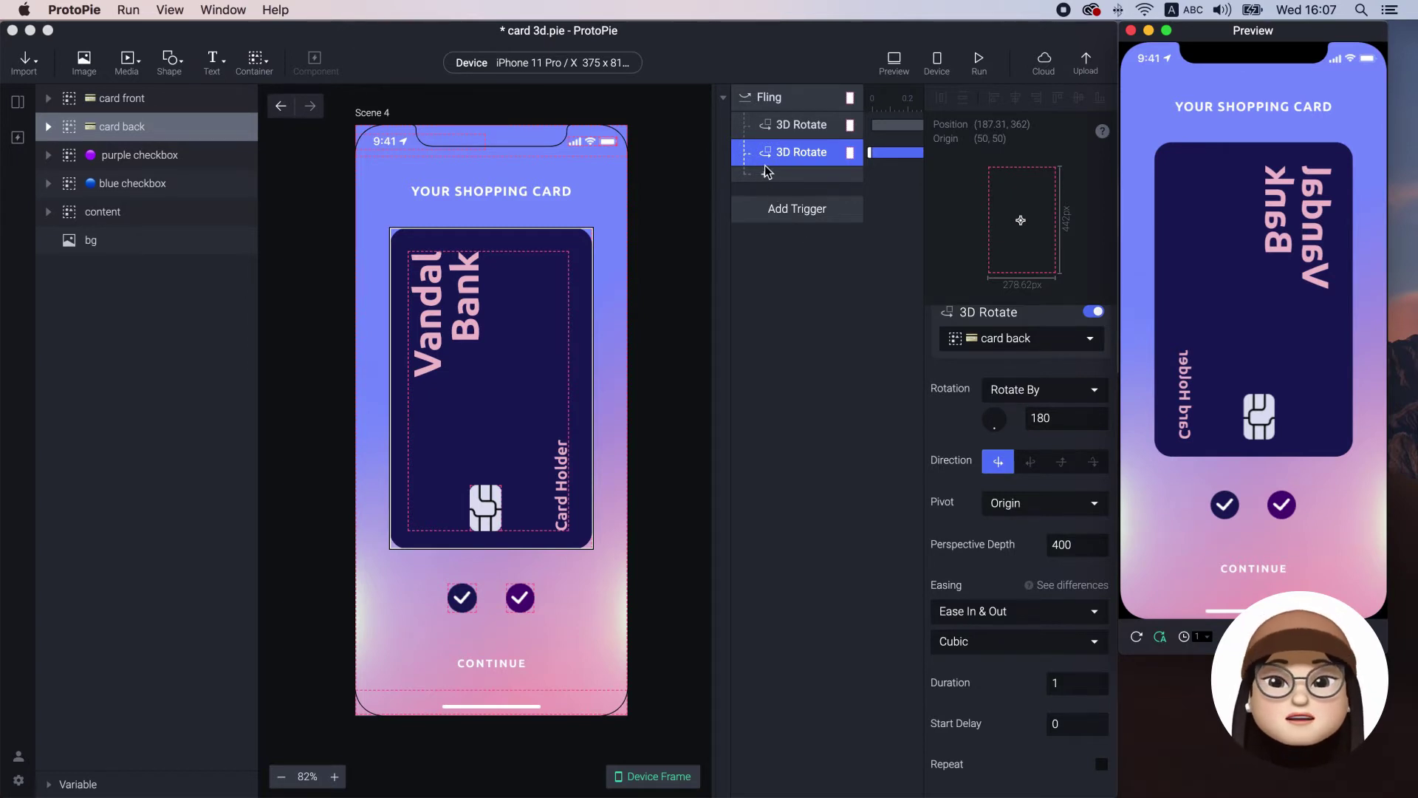
{"action": "left_click", "coordinate": [765, 176]}
Step: Add an Opacity response to the Fling that fades card front to 0
{"action": "left_click", "coordinate": [767, 177]}
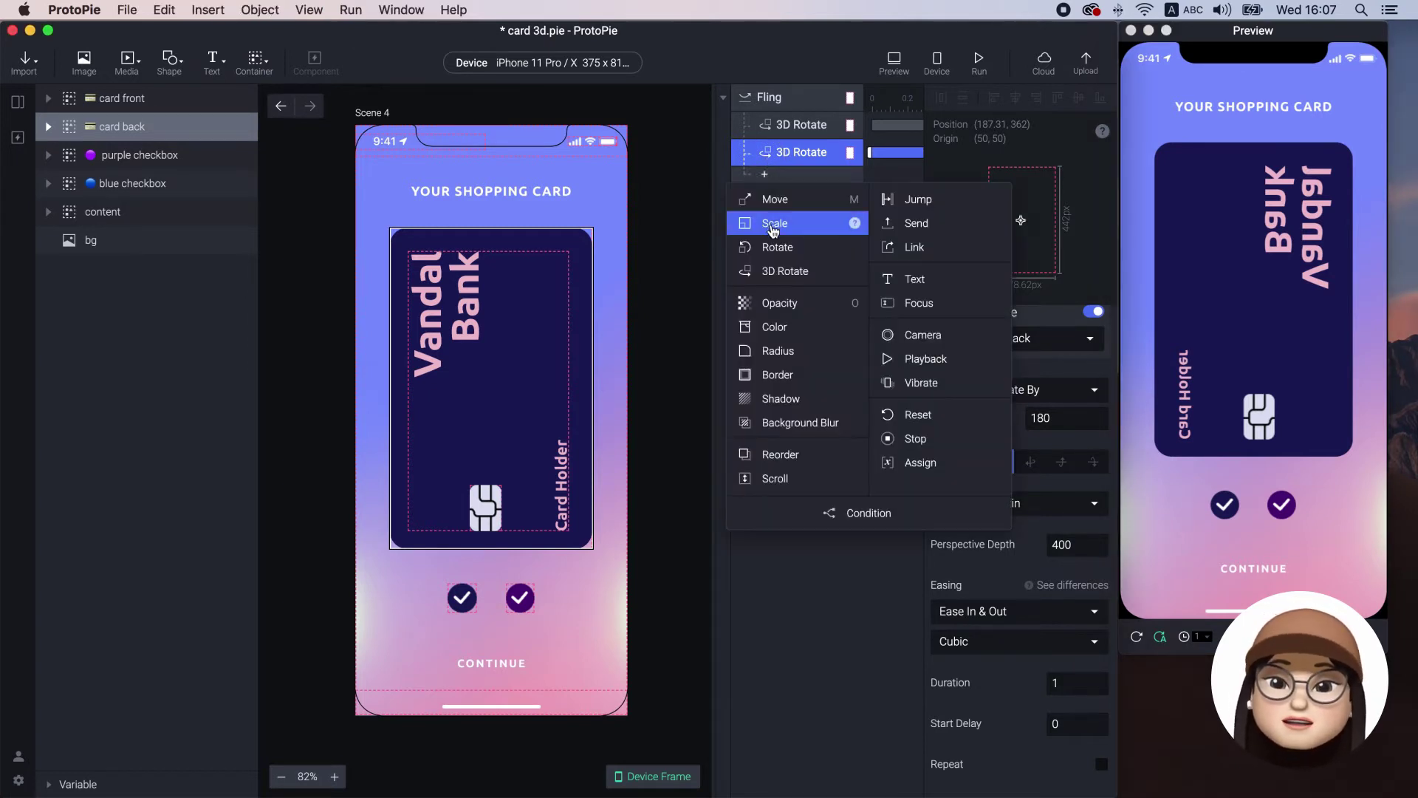
{"action": "left_click", "coordinate": [779, 303]}
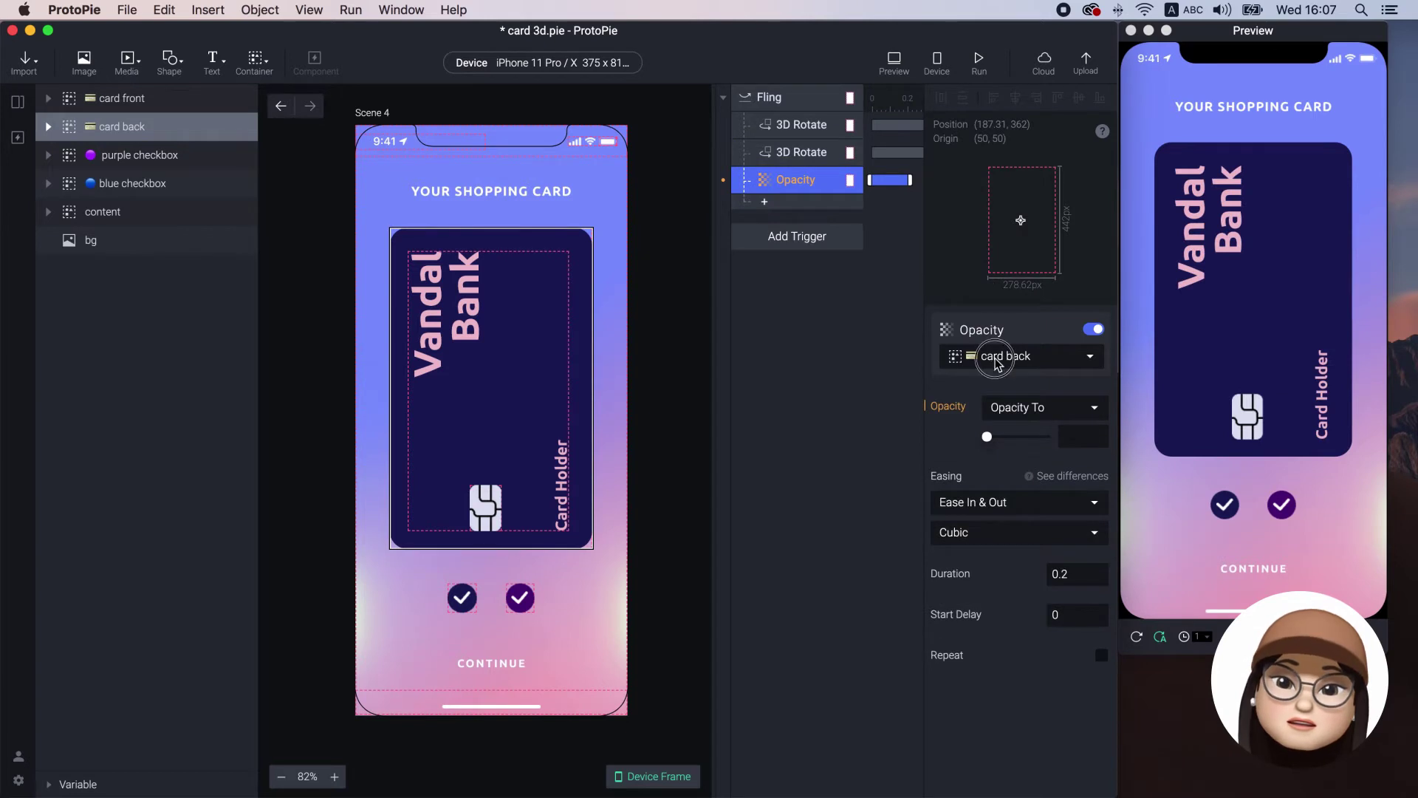
{"action": "left_click", "coordinate": [1004, 356]}
{"action": "left_click", "coordinate": [916, 421]}
{"action": "left_click", "coordinate": [1082, 436]}
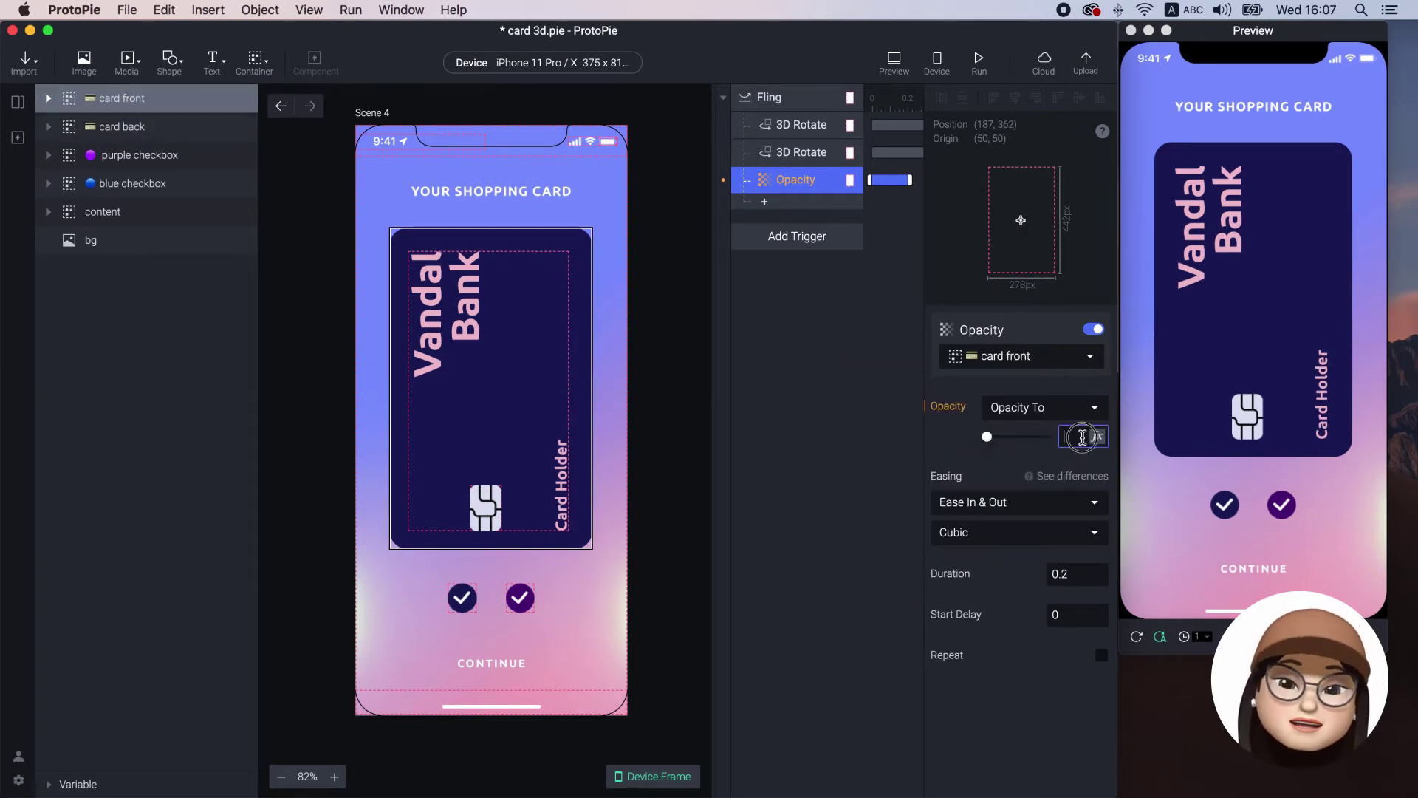
{"action": "key", "text": "Return"}
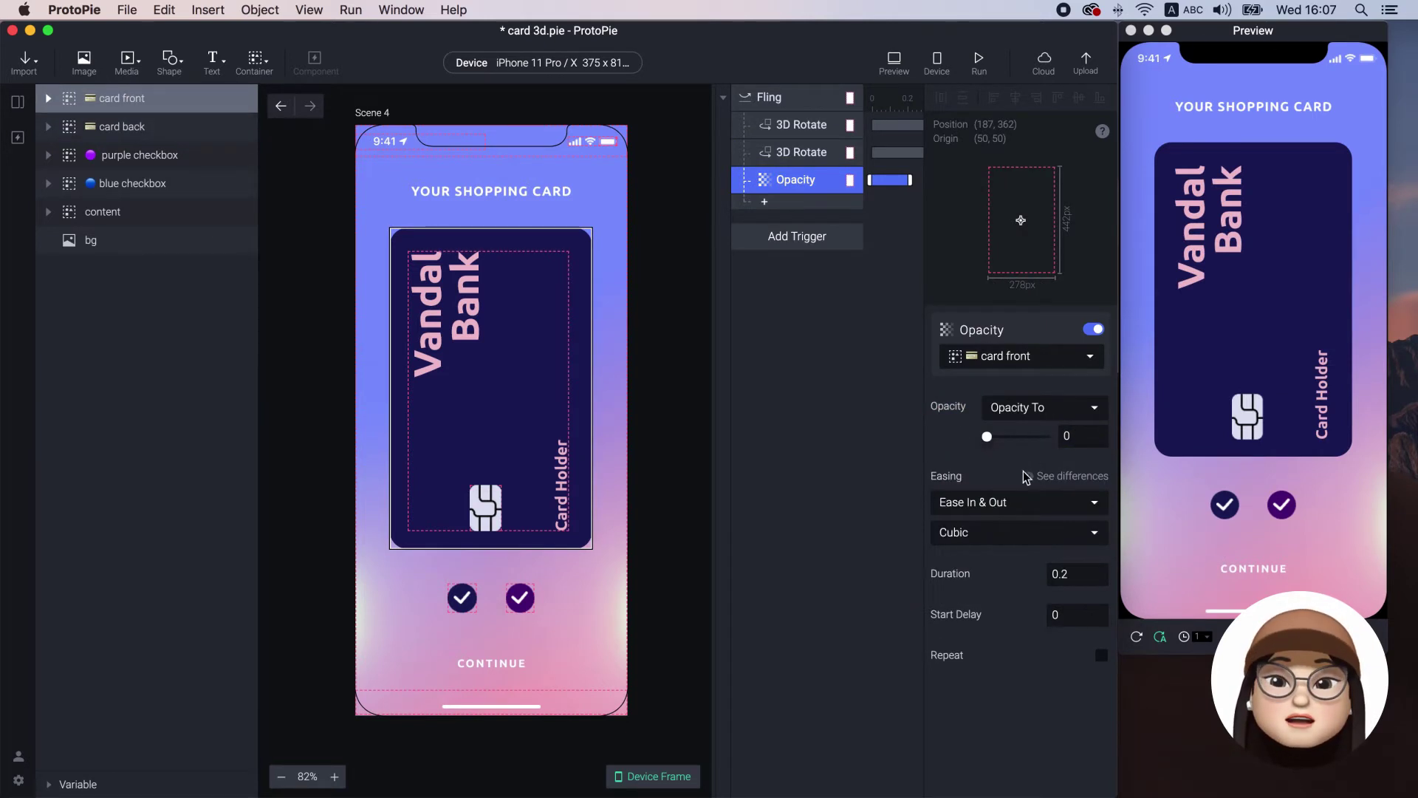
Step: Give the fade a 0 duration and 0.5 start delay, then test the fling in Preview
{"action": "left_click", "coordinate": [1083, 574]}
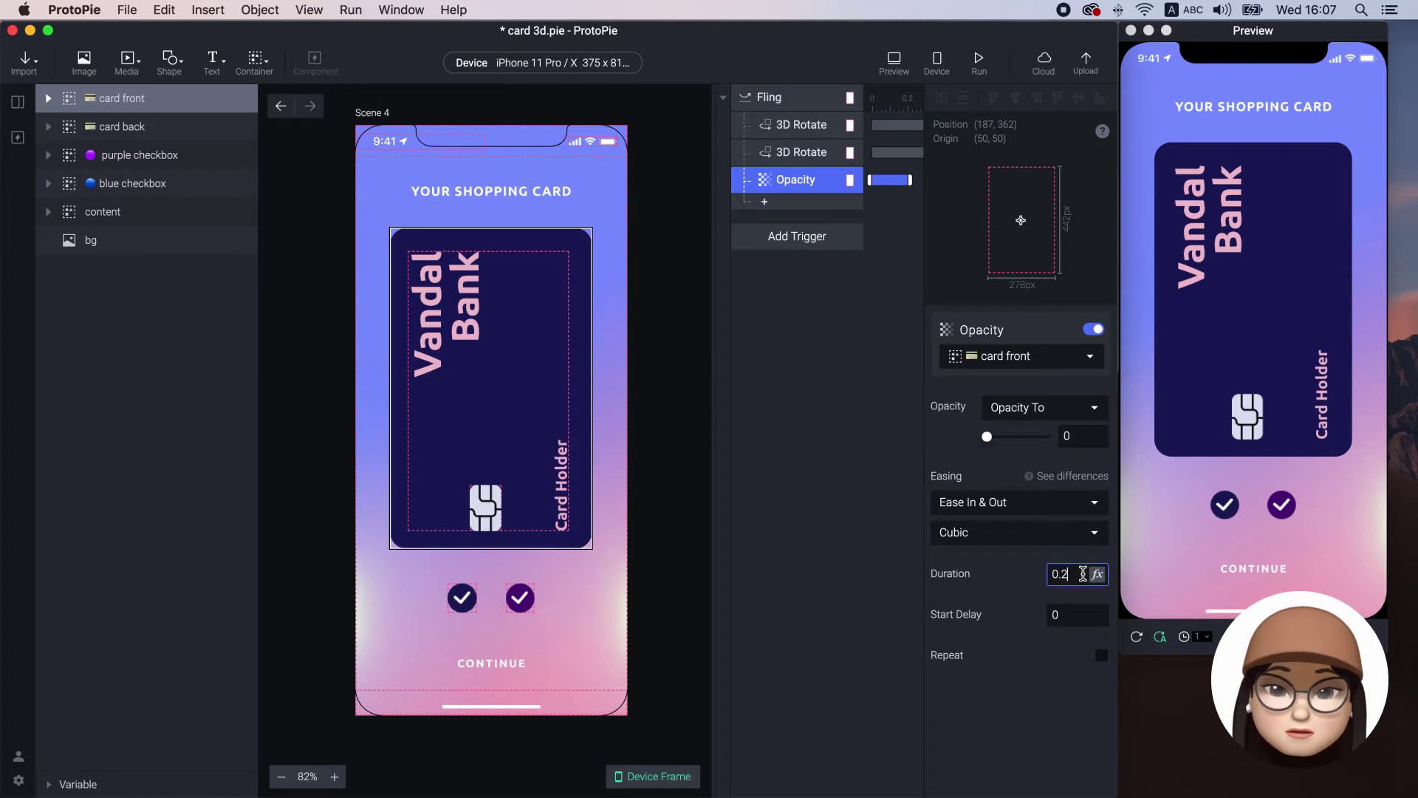
{"action": "key", "text": "Return"}
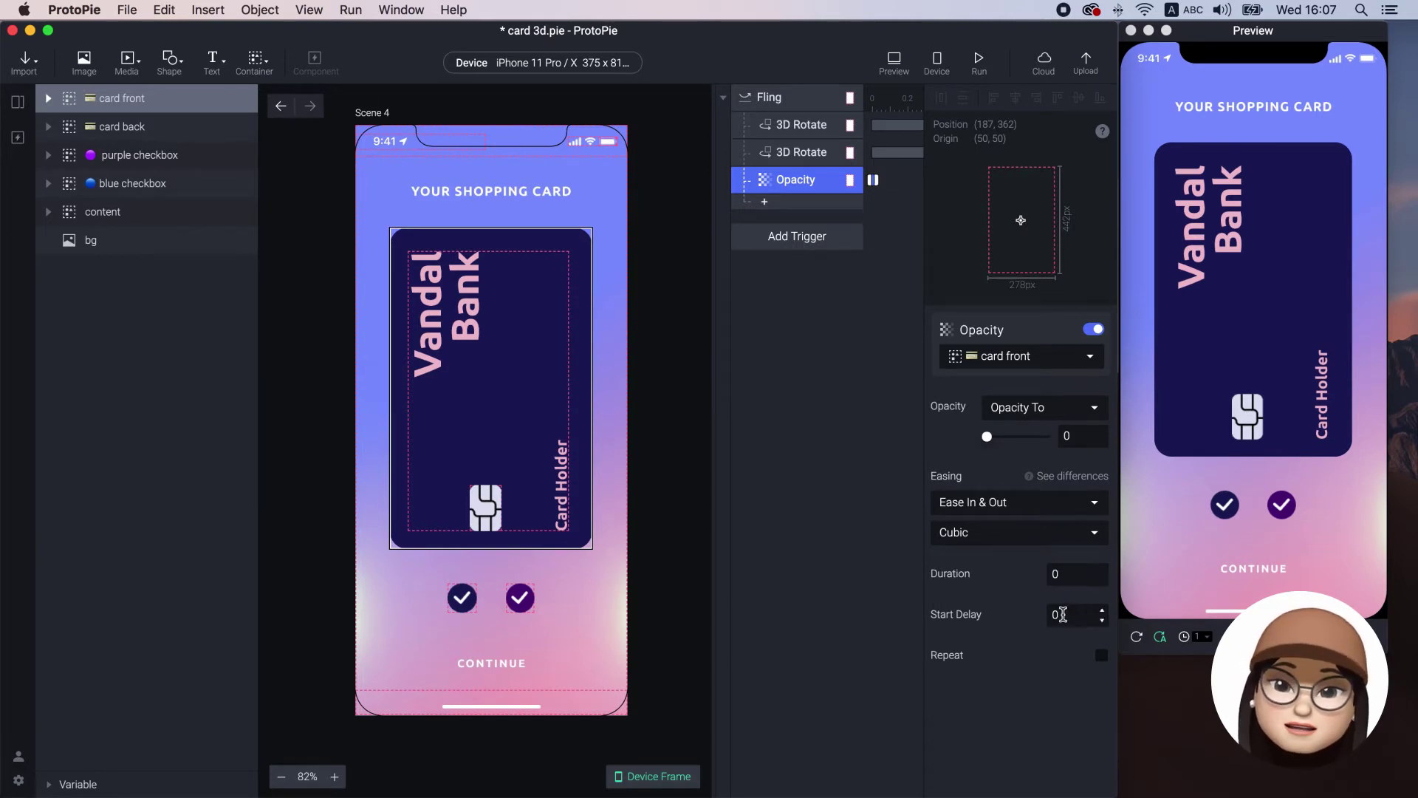
{"action": "left_click", "coordinate": [1060, 616]}
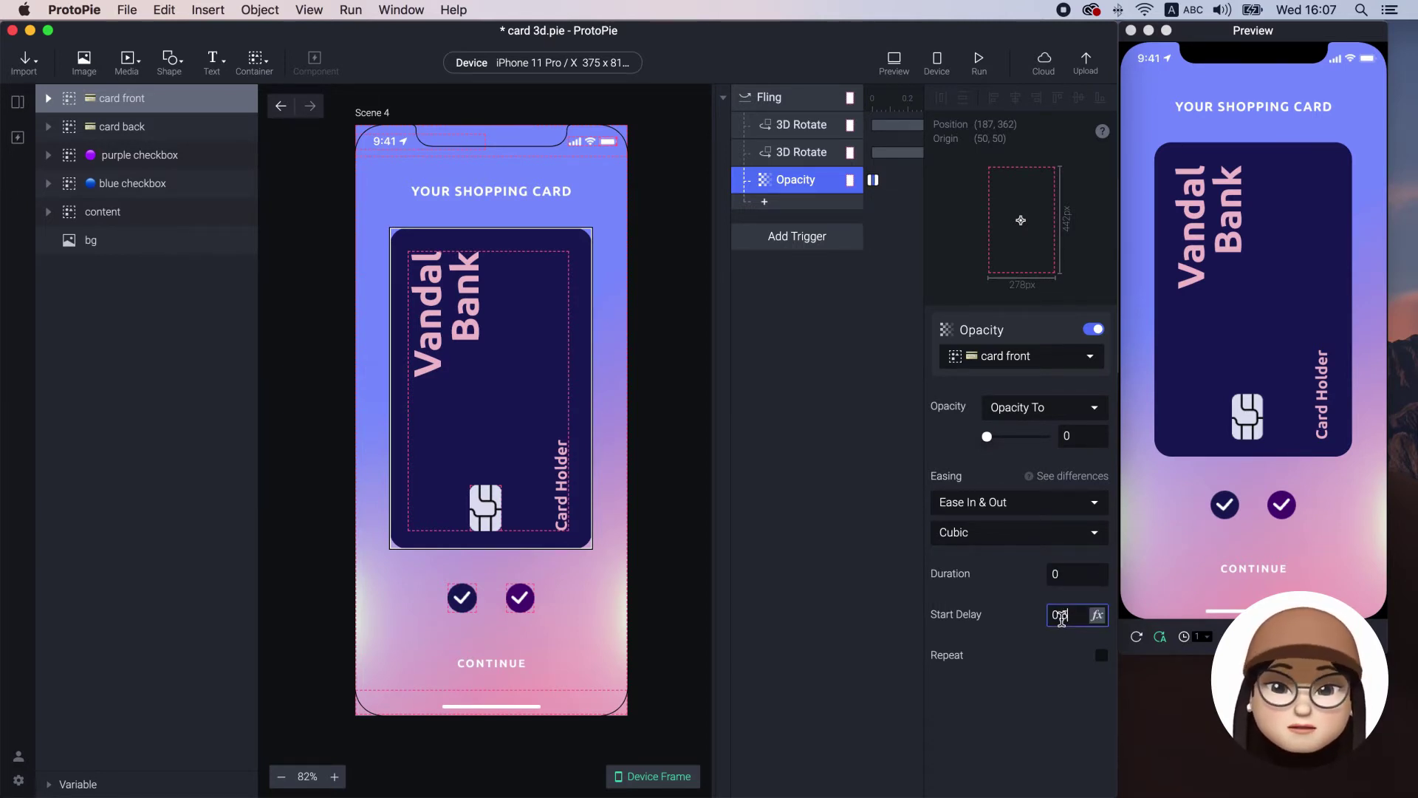
{"action": "type", "text": ".5"}
{"action": "key", "text": "Return"}
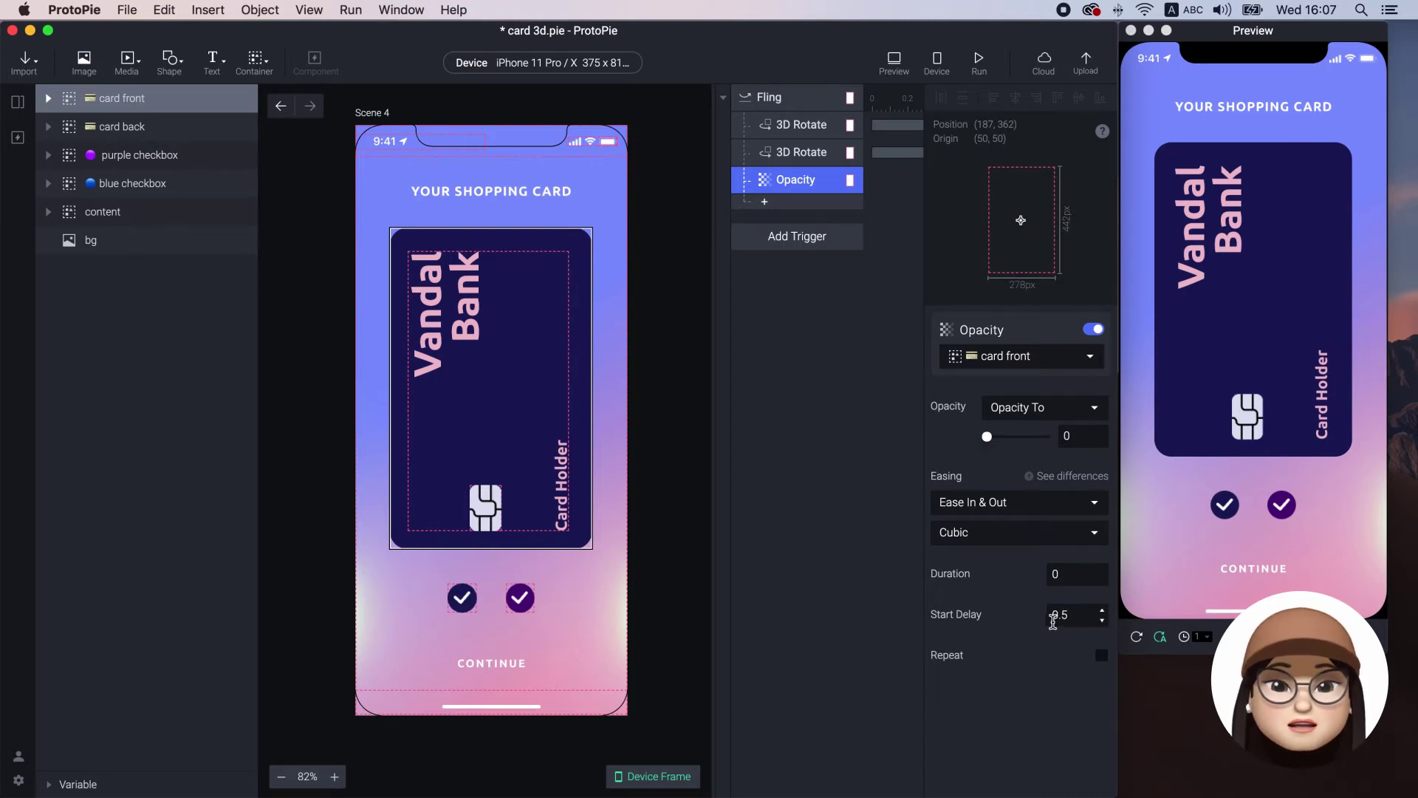
{"action": "left_click_drag", "start_coordinate": [1180, 304], "coordinate": [1310, 316]}
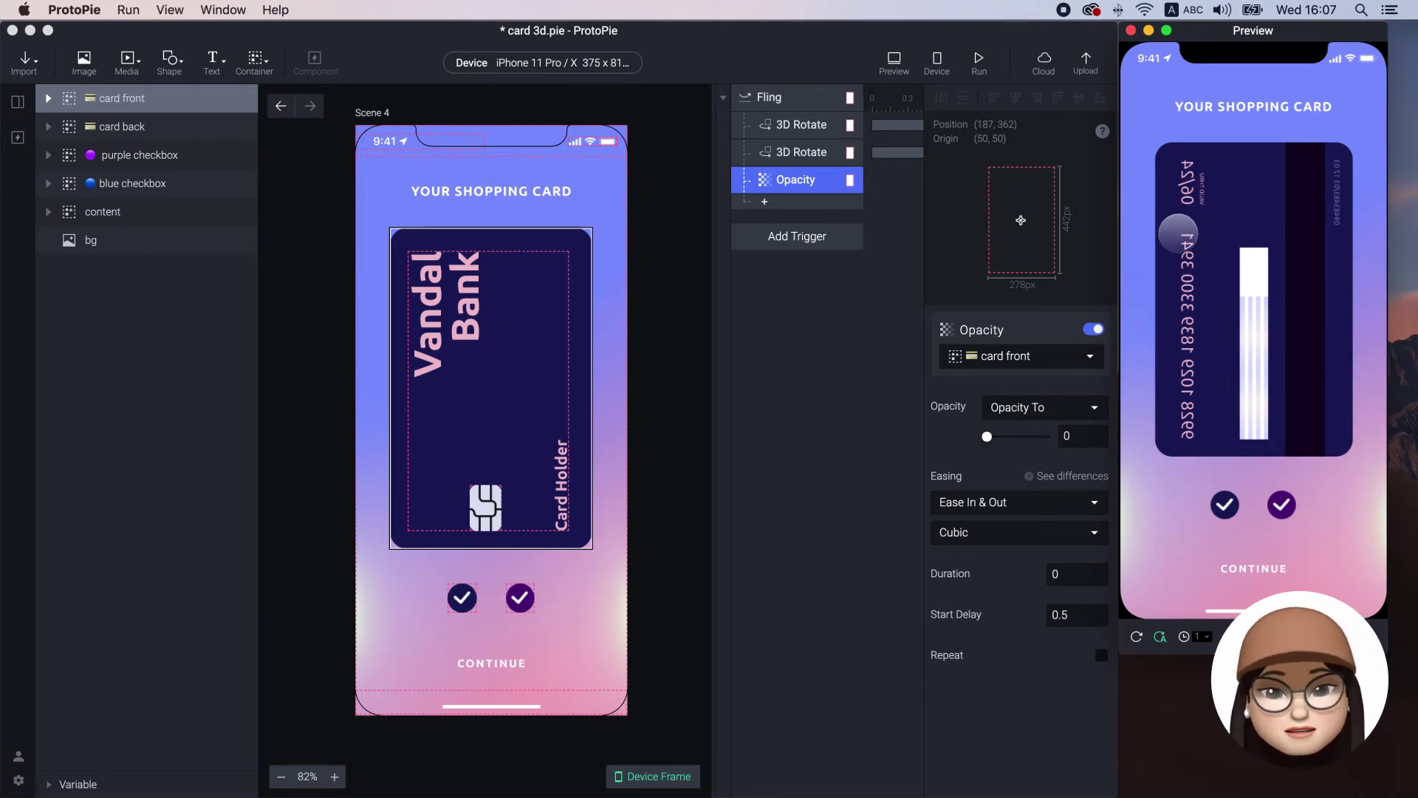
{"action": "left_click", "coordinate": [842, 241]}
Step: Add a Start trigger with a 3D Rotate response targeting card back
{"action": "left_click", "coordinate": [823, 244]}
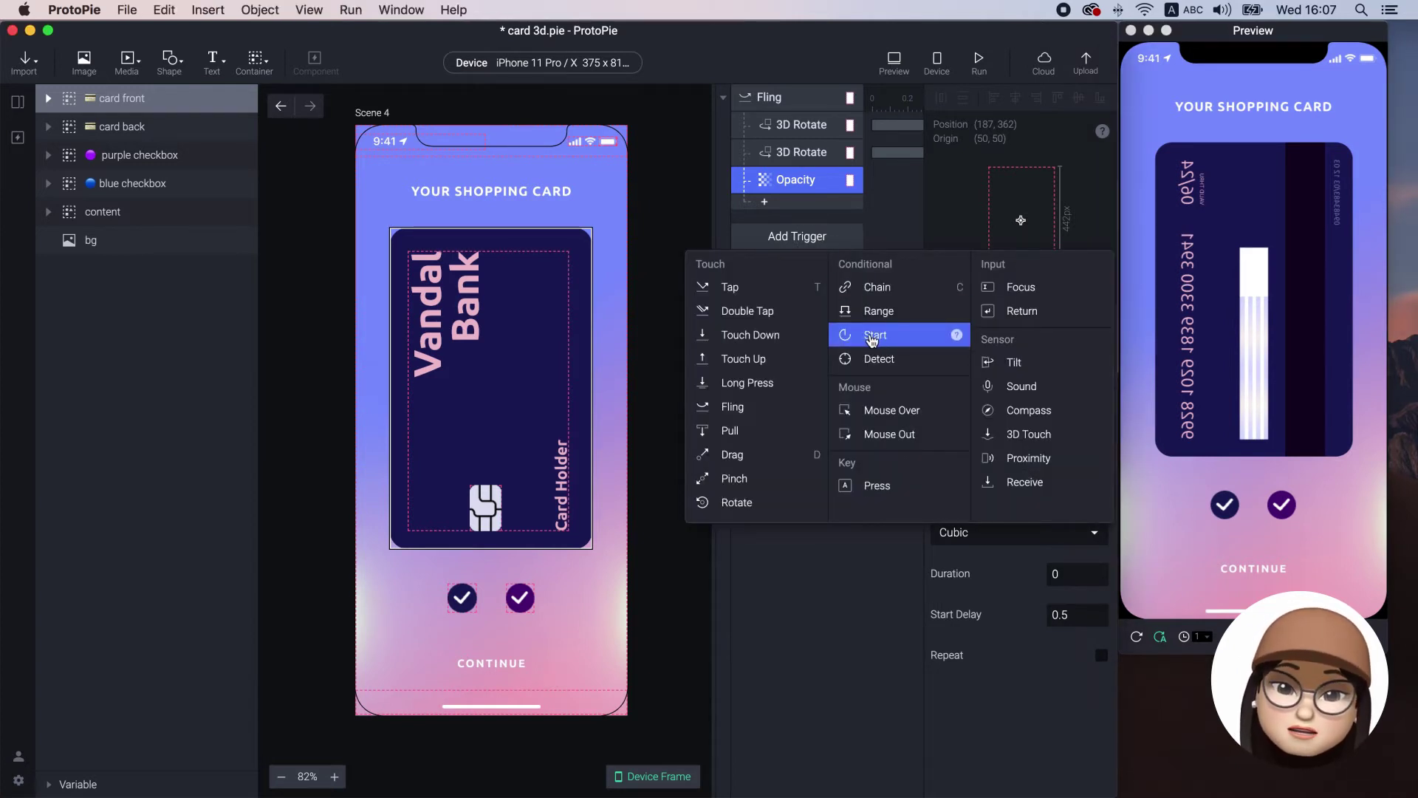
{"action": "key", "text": "Escape"}
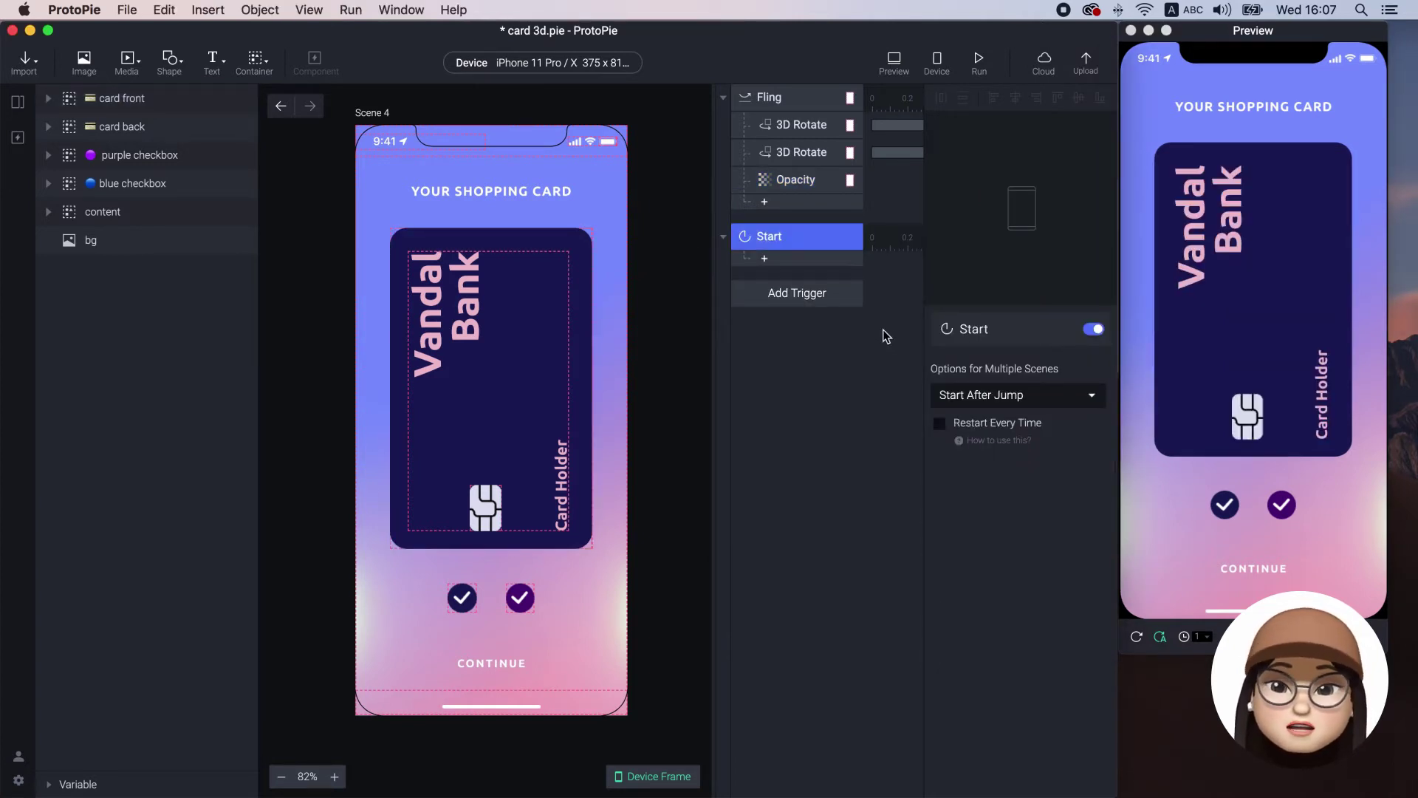
{"action": "left_click", "coordinate": [764, 259]}
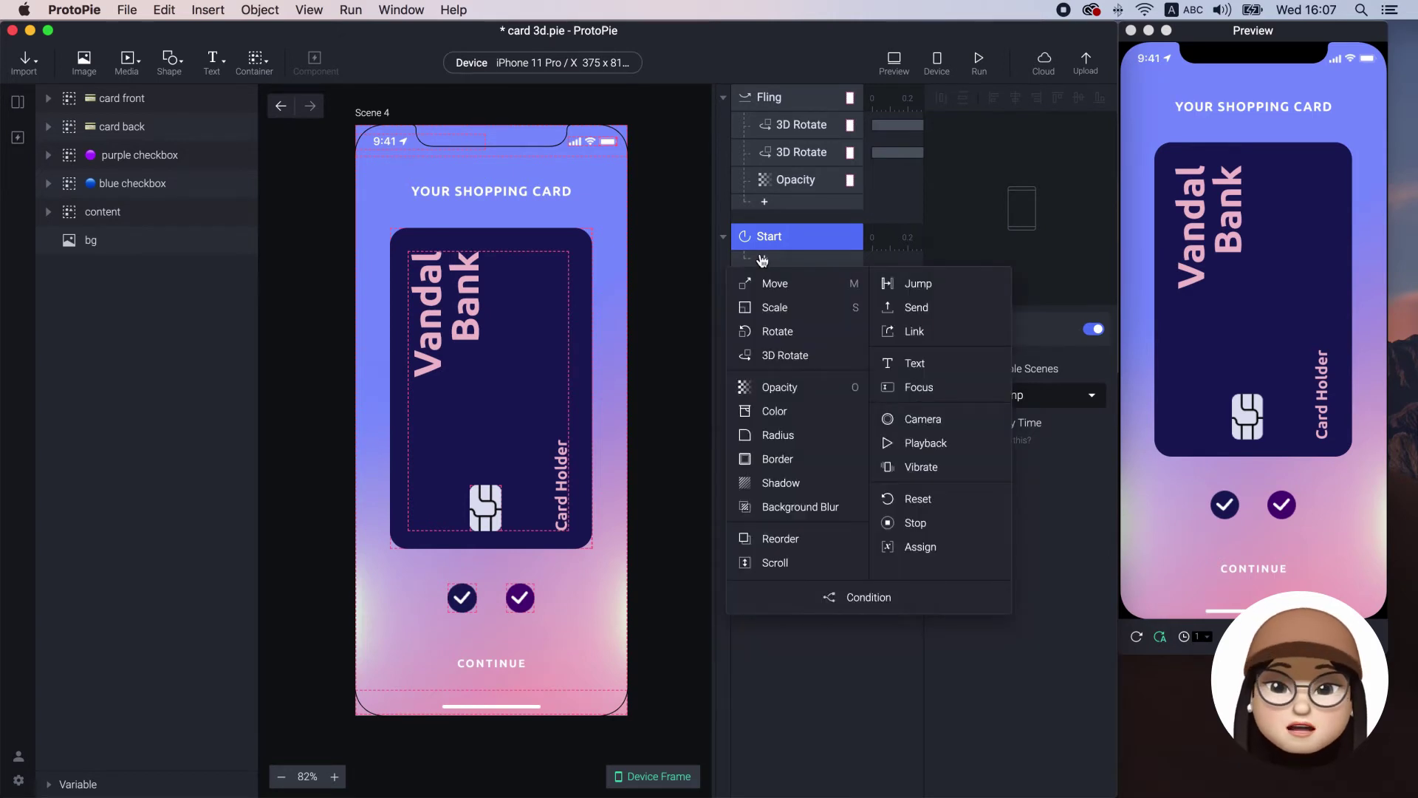
{"action": "left_click", "coordinate": [790, 356]}
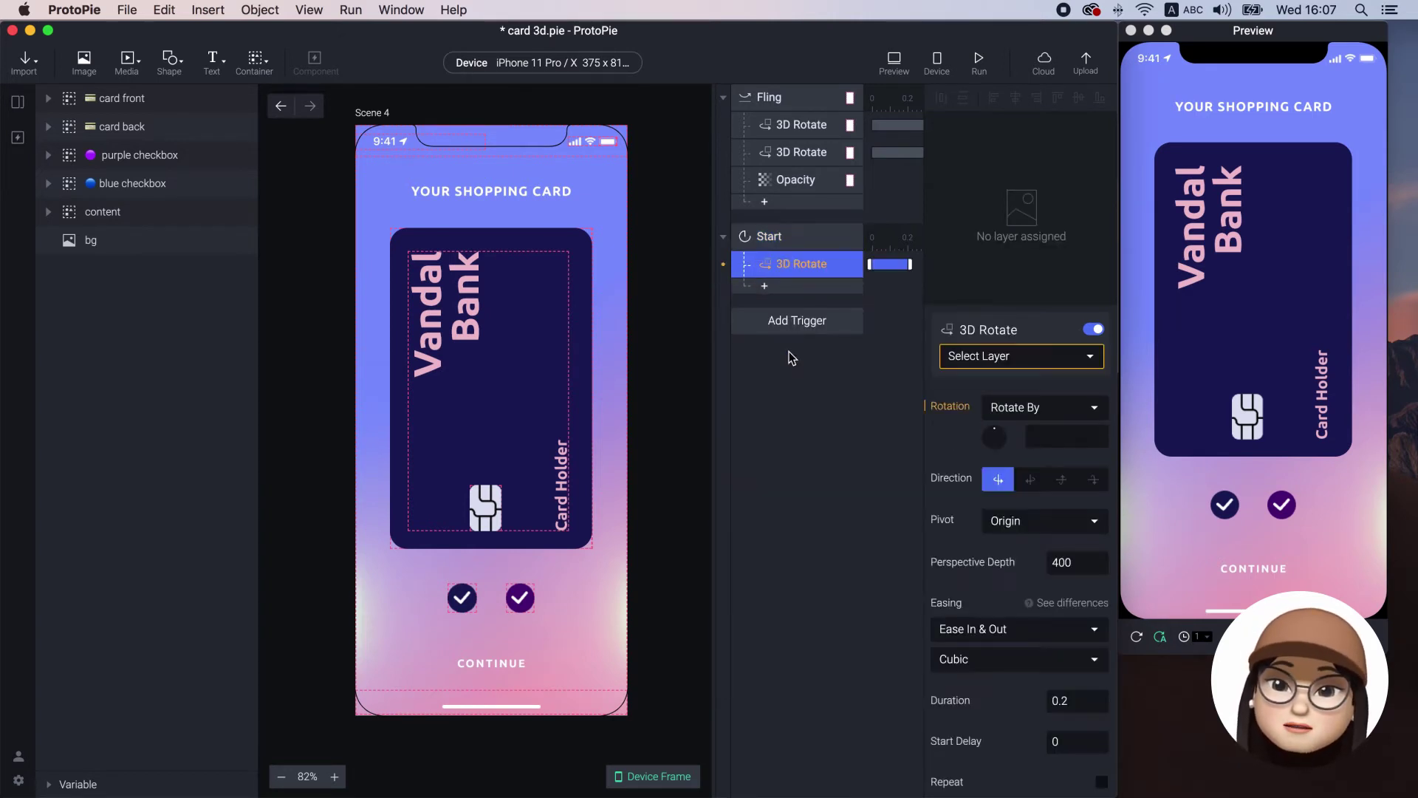
{"action": "left_click", "coordinate": [982, 362]}
{"action": "type", "text": "ba"}
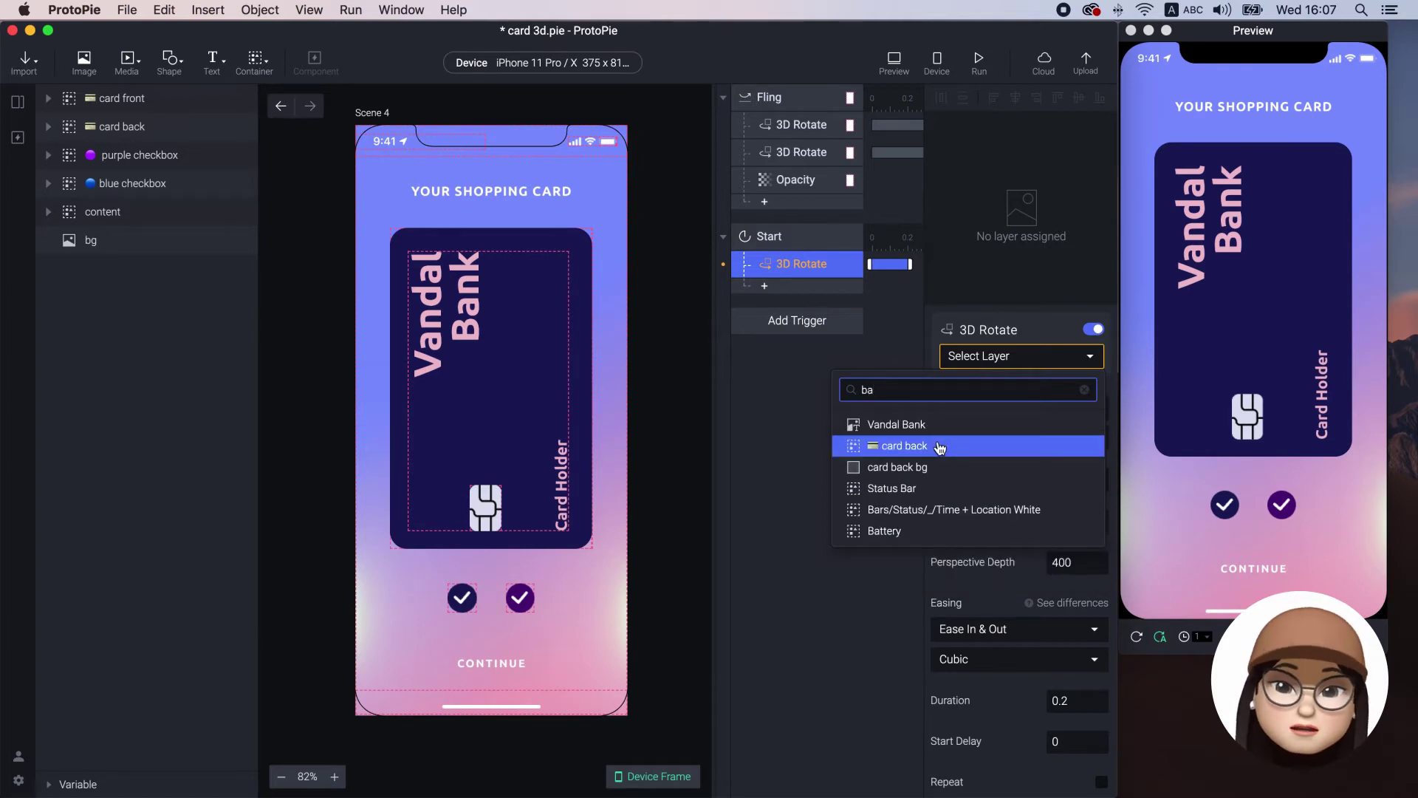
{"action": "left_click", "coordinate": [937, 441]}
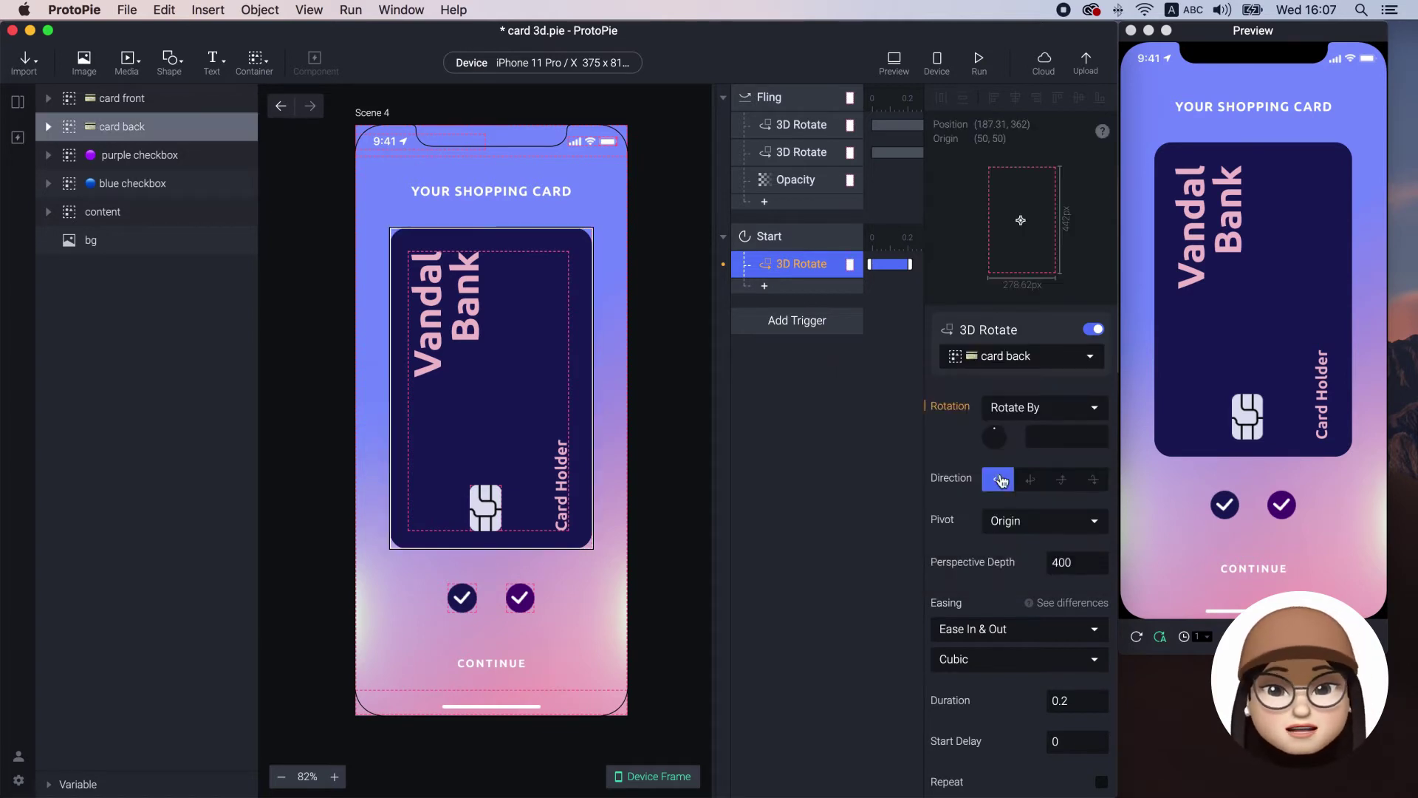
Step: Set the Start rotation to 180 in the second direction with 0 duration
{"action": "left_click", "coordinate": [1030, 487]}
{"action": "left_click", "coordinate": [1049, 436]}
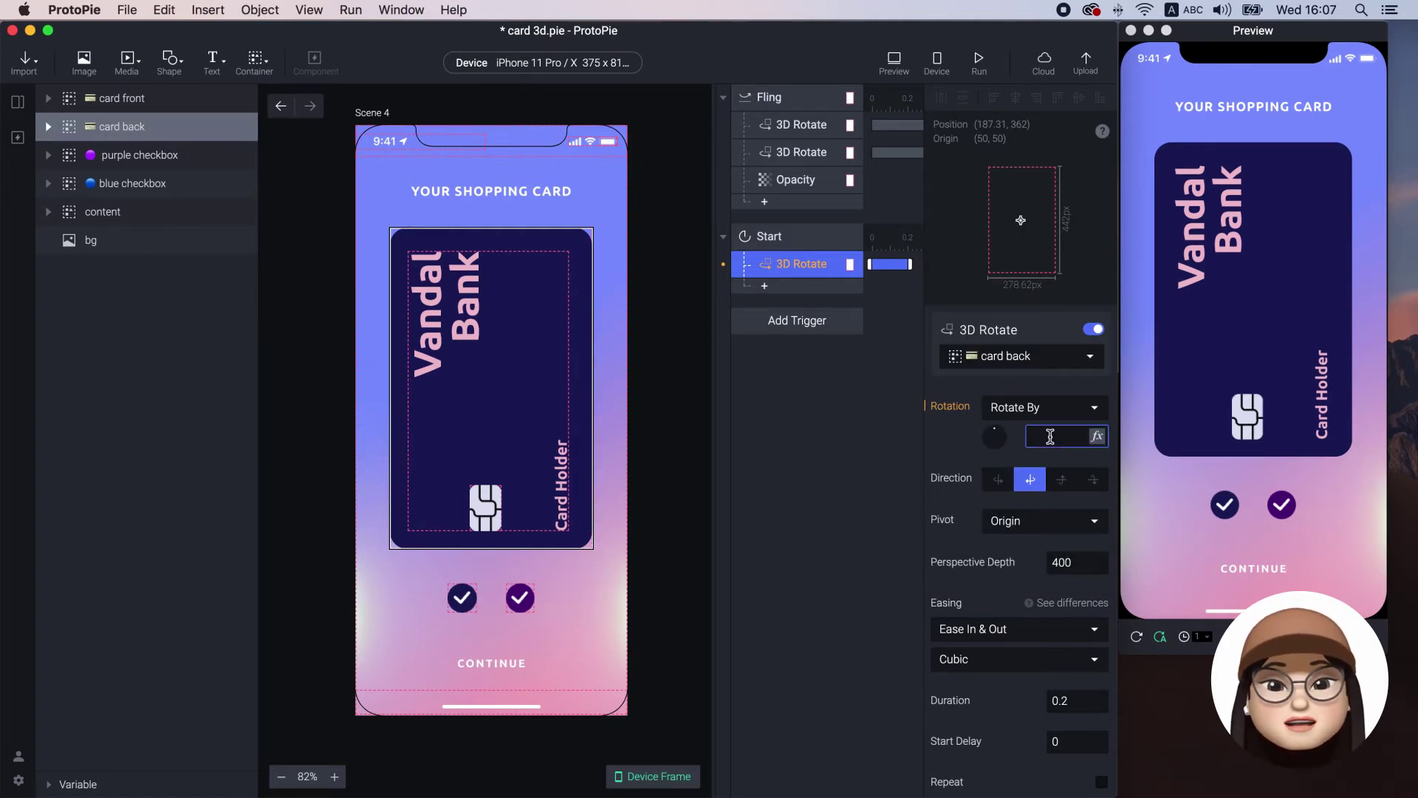
{"action": "key", "text": "Return"}
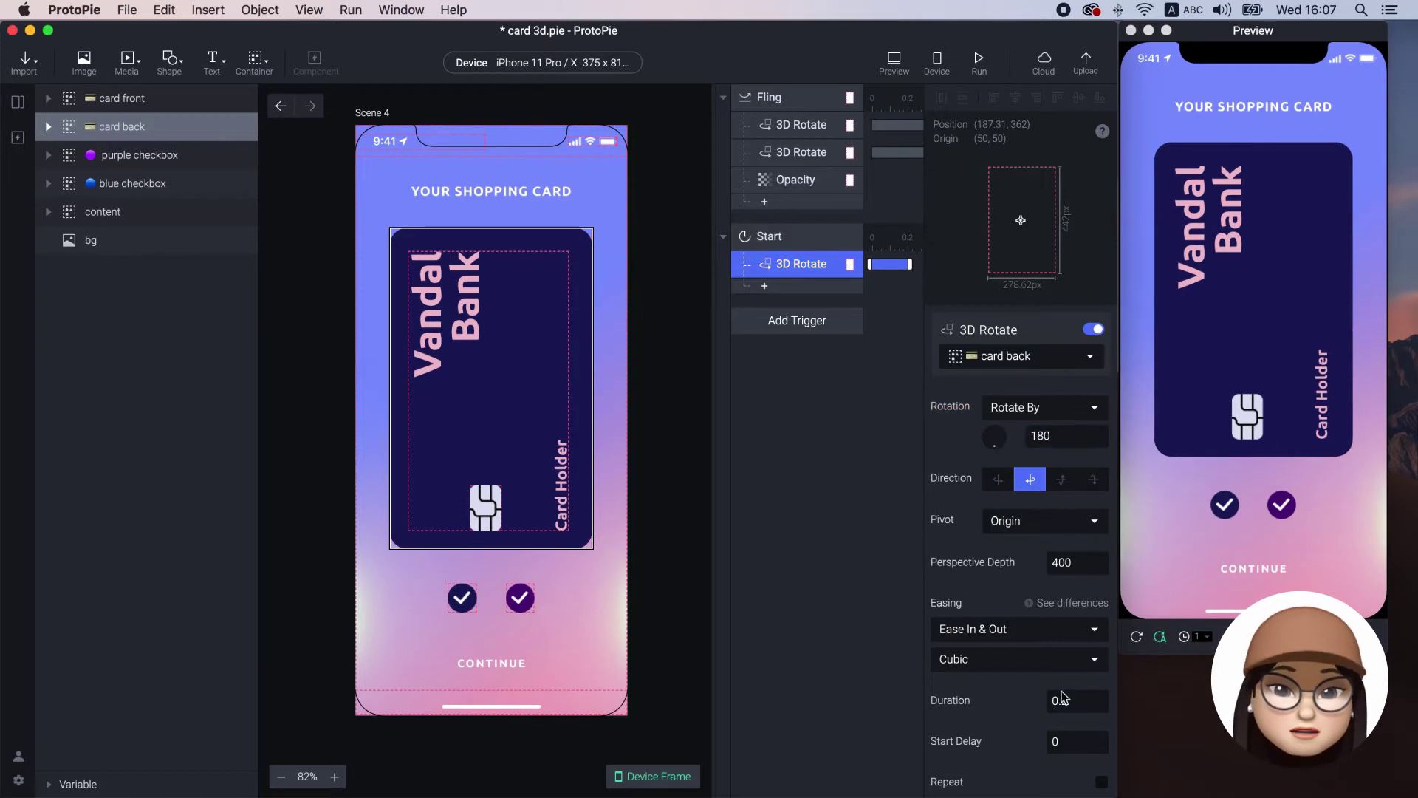
{"action": "left_click", "coordinate": [1072, 701]}
{"action": "key", "text": "BackSpace"}
{"action": "key", "text": "BackSpace"}
{"action": "key", "text": "Return"}
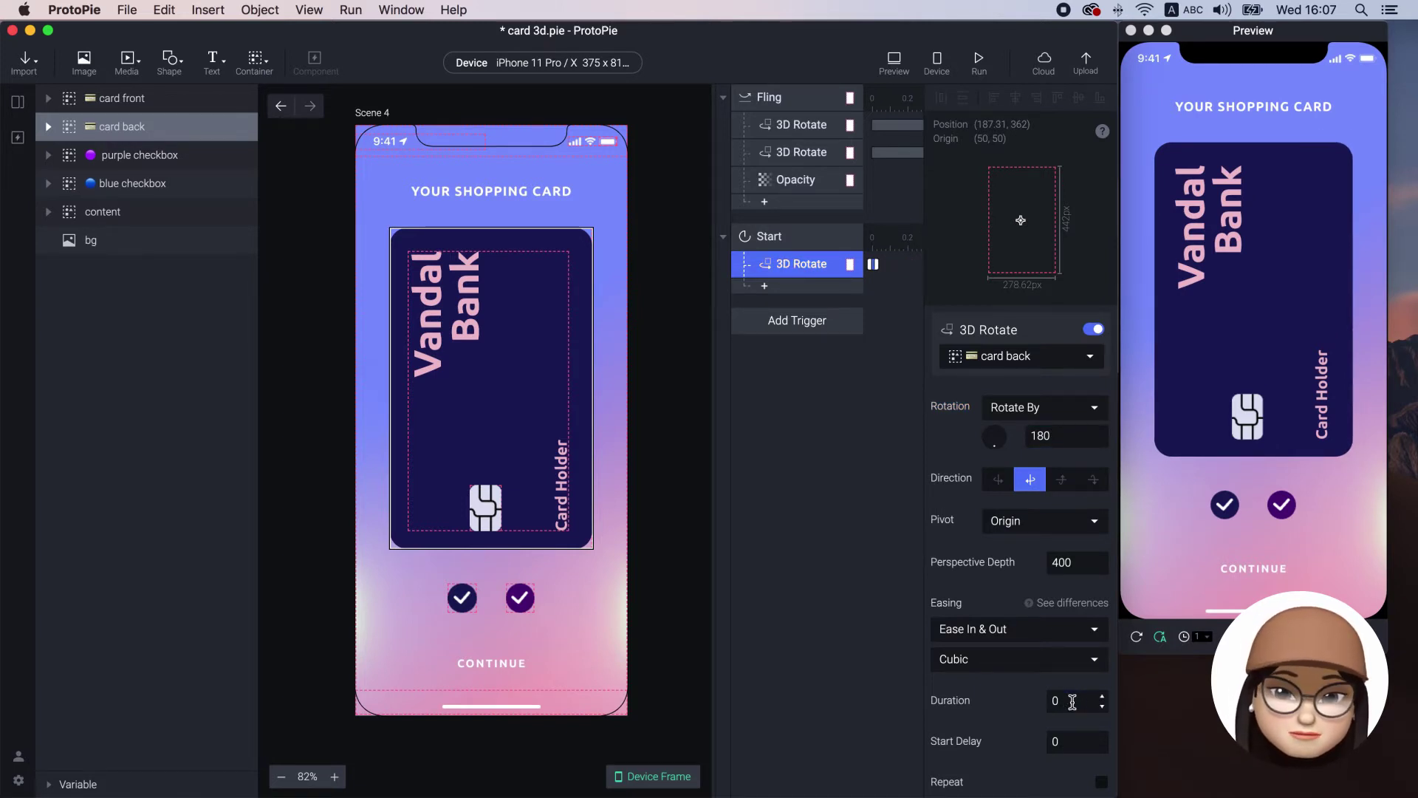
Step: Test the flip in Preview, then move the Start trigger above Fling
{"action": "left_click_drag", "start_coordinate": [1194, 348], "coordinate": [1353, 327]}
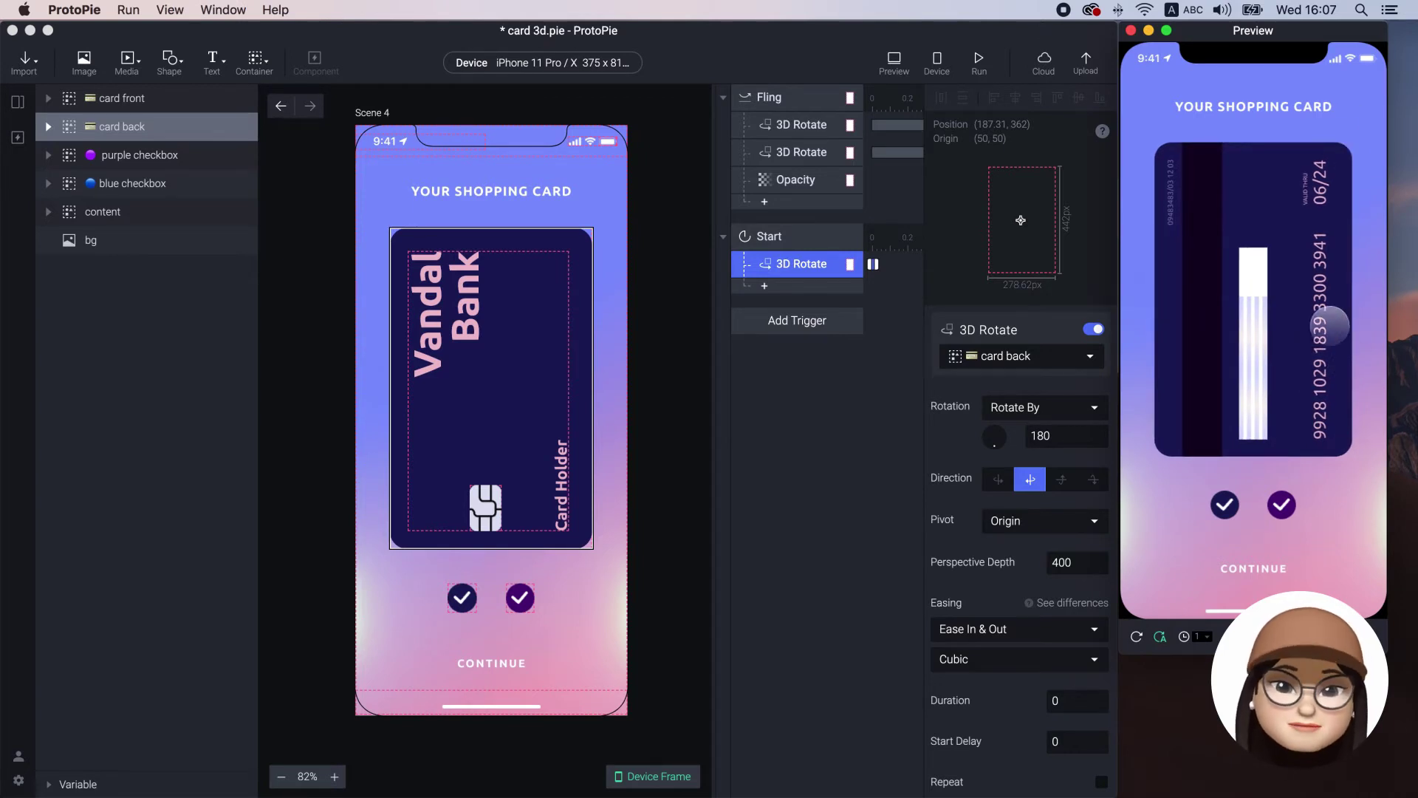
{"action": "left_click", "coordinate": [814, 240]}
{"action": "left_click", "coordinate": [803, 238]}
{"action": "left_click_drag", "start_coordinate": [804, 240], "coordinate": [821, 96]}
Step: Duplicate the Fling trigger and set the new copy's layer to card back
{"action": "left_click", "coordinate": [812, 182]}
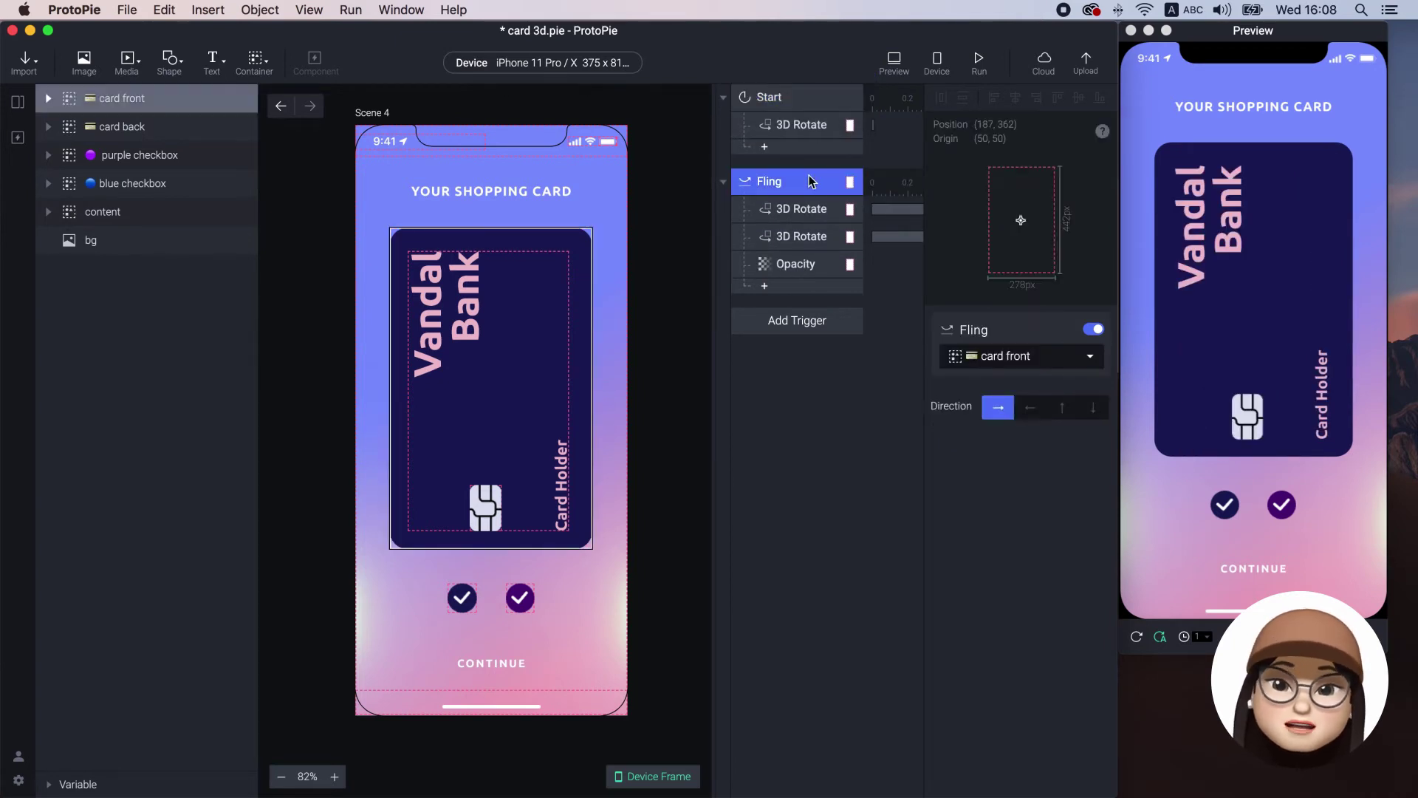
{"action": "key", "text": "super+d"}
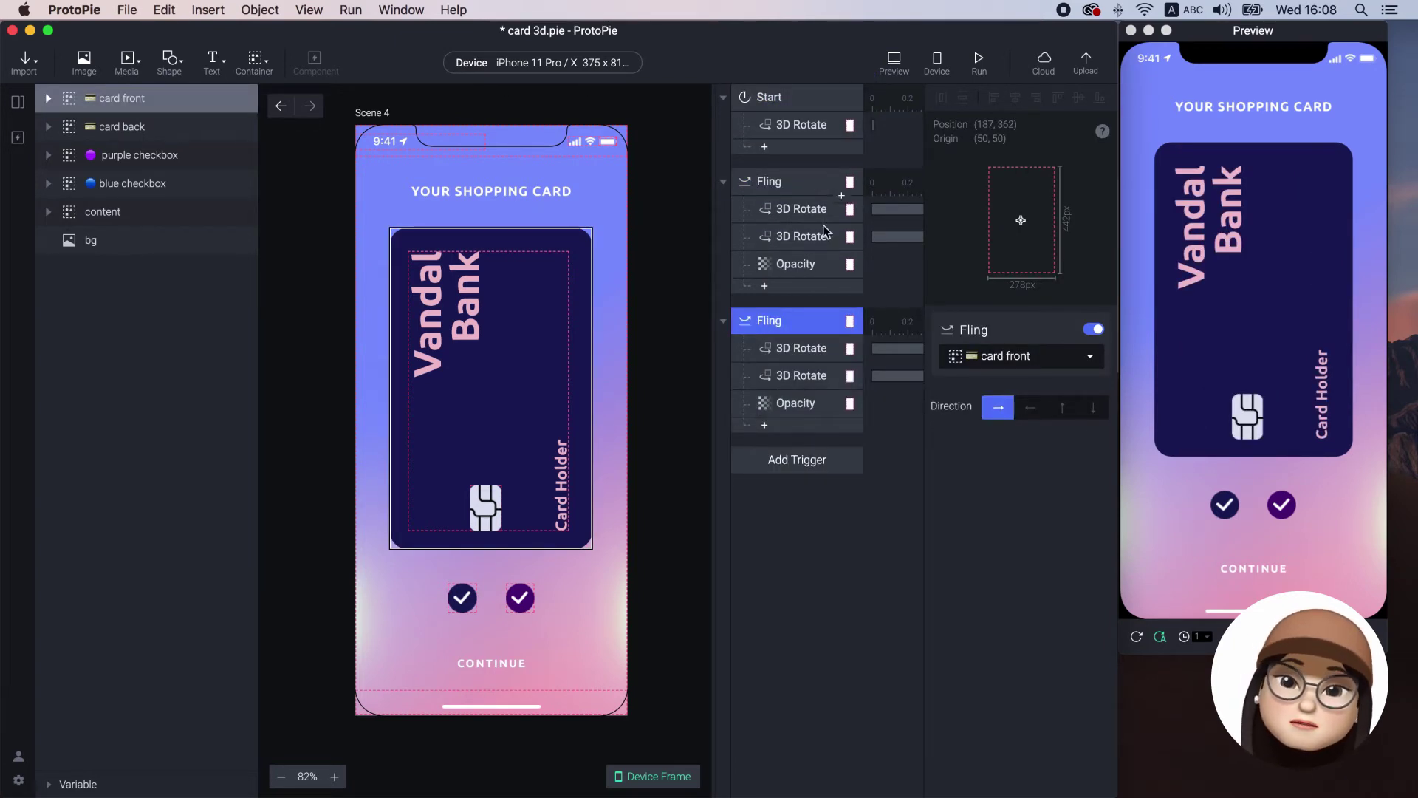
{"action": "left_click", "coordinate": [999, 356]}
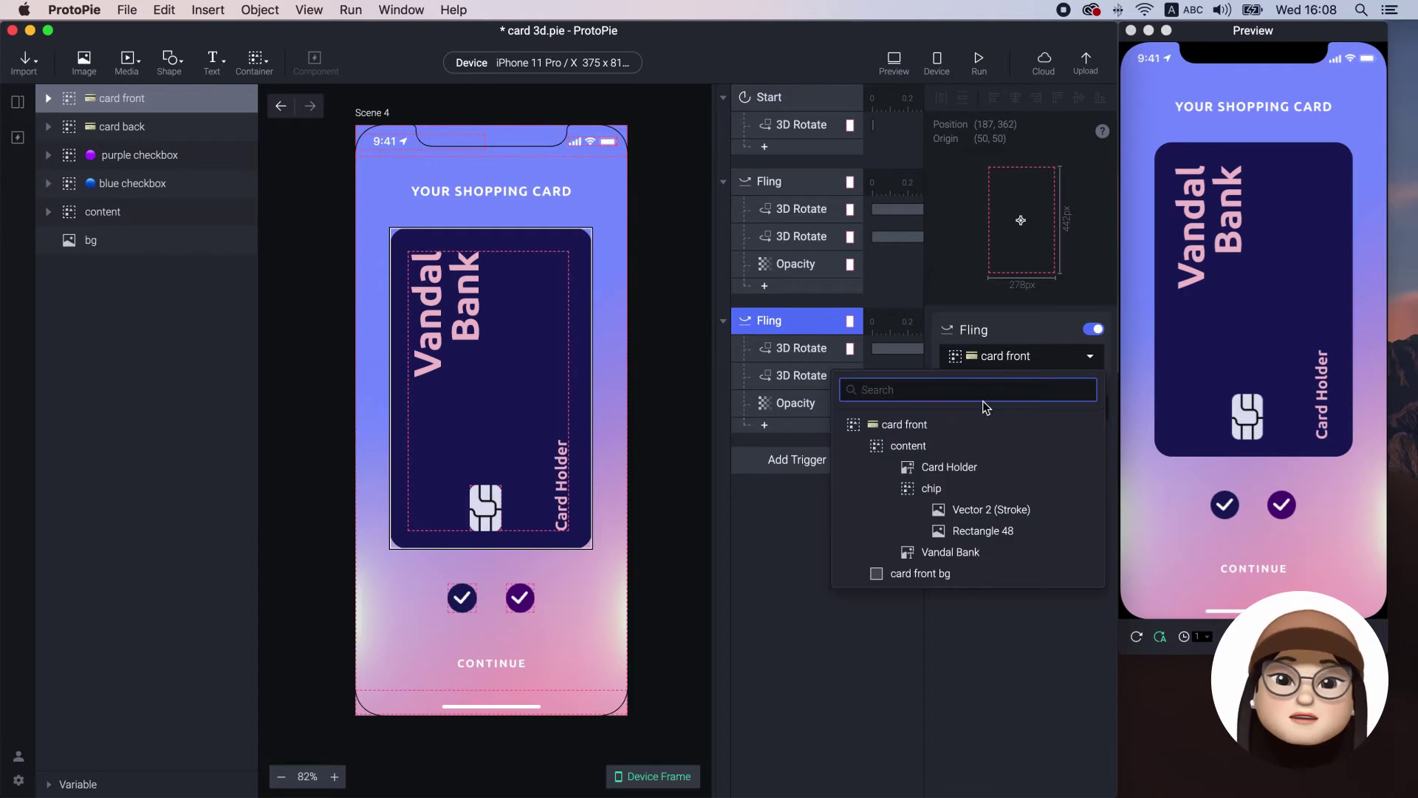
{"action": "type", "text": "ba"}
{"action": "left_click", "coordinate": [969, 443]}
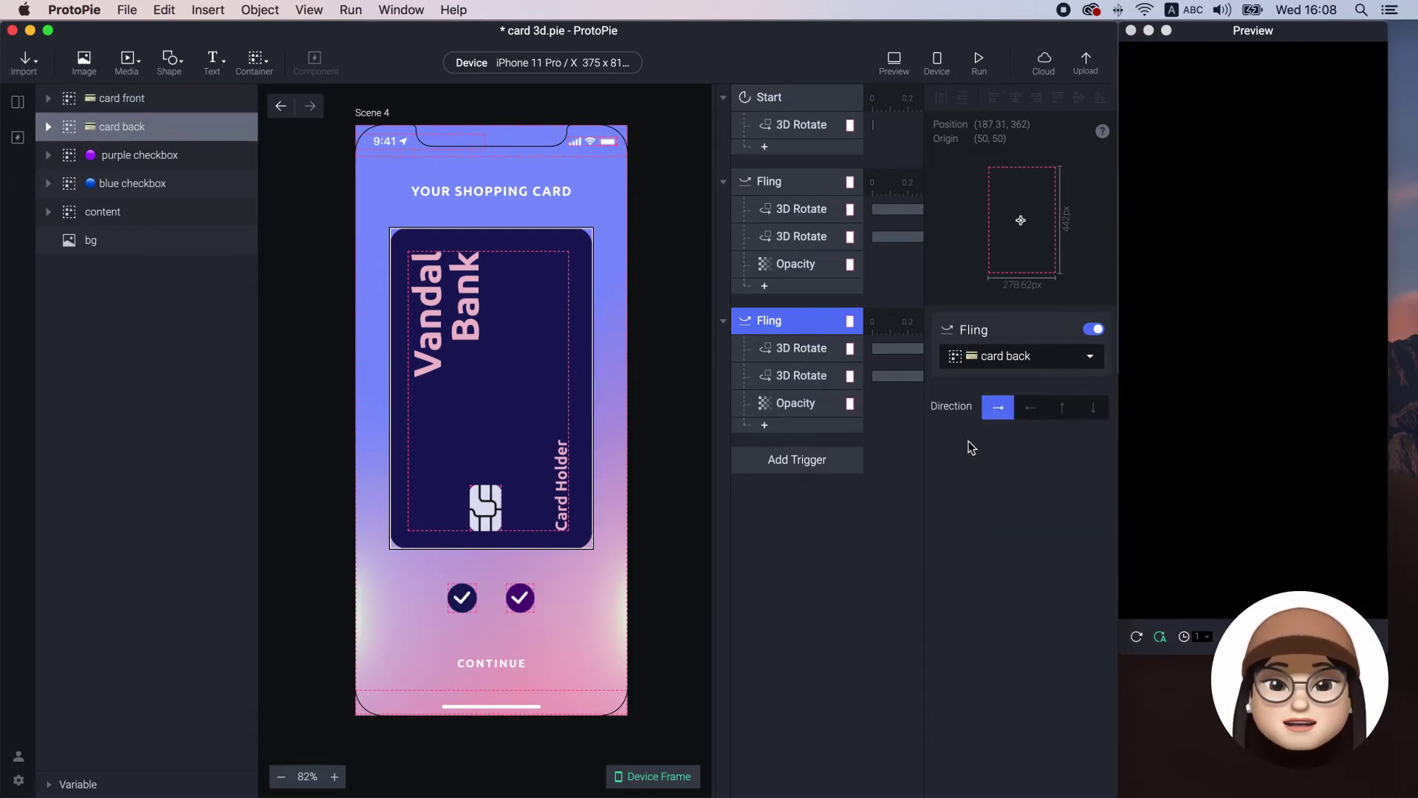
Step: Retarget the new Fling's two 3D Rotate responses to card back and card front
{"action": "left_click", "coordinate": [799, 349]}
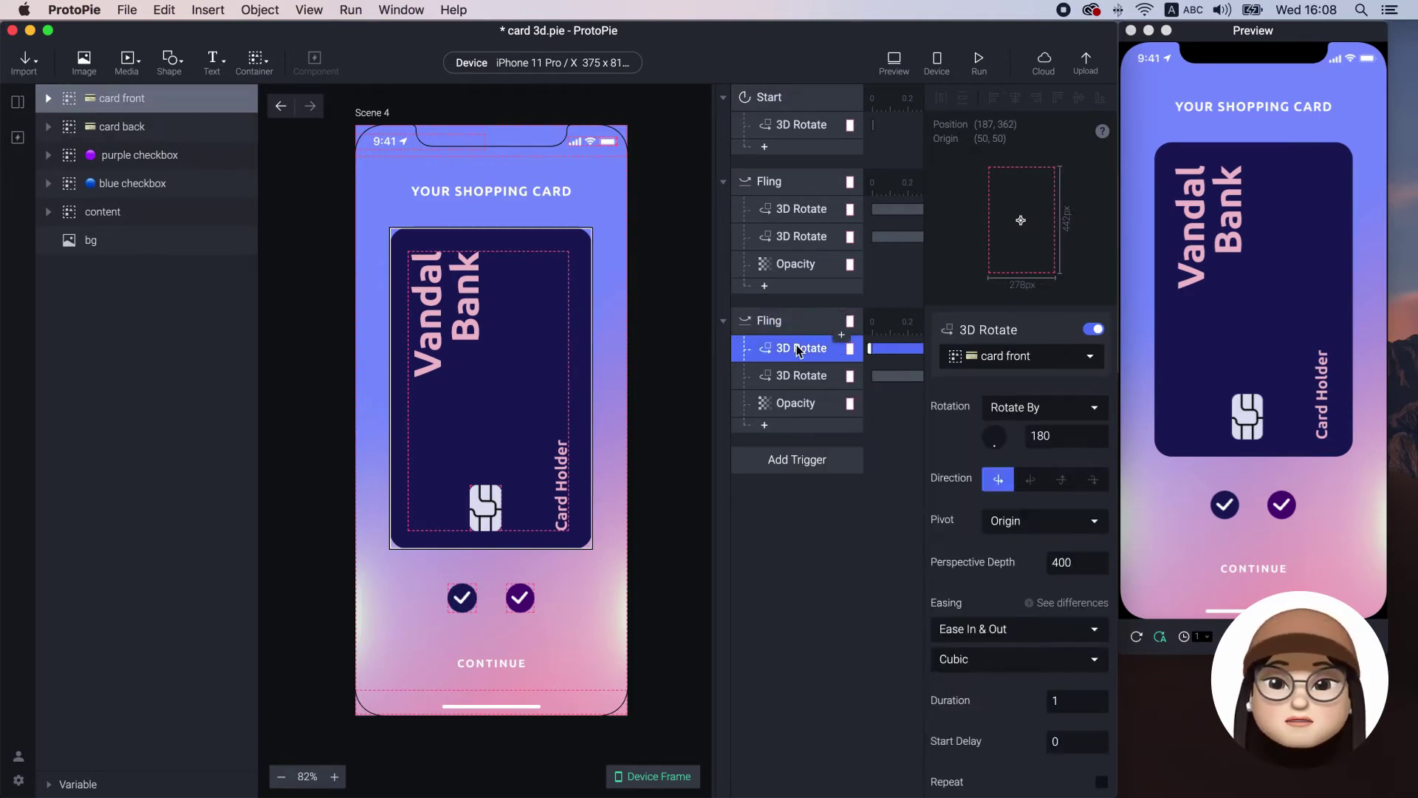
{"action": "left_click", "coordinate": [997, 363]}
{"action": "type", "text": "ba"}
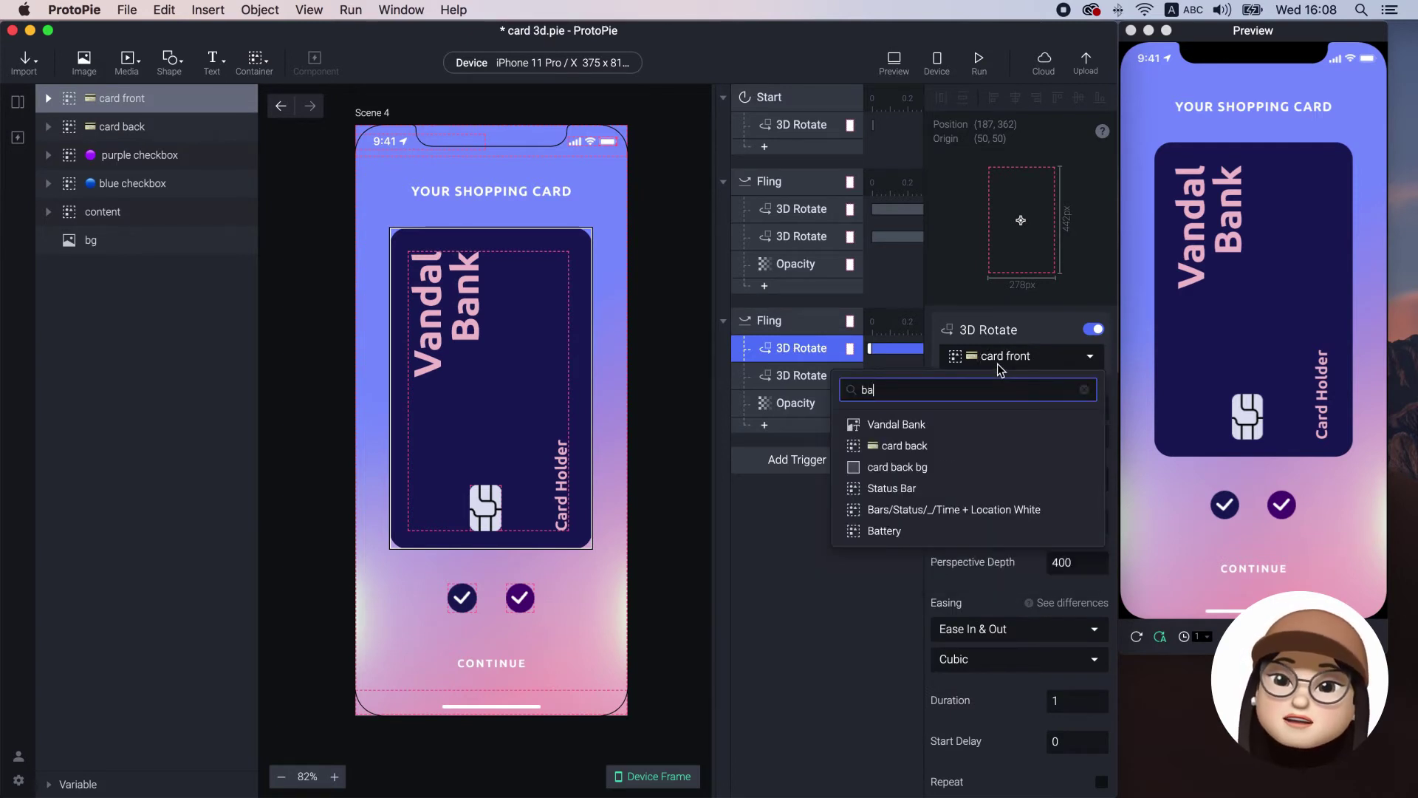
{"action": "left_click", "coordinate": [964, 443]}
{"action": "left_click", "coordinate": [805, 377]}
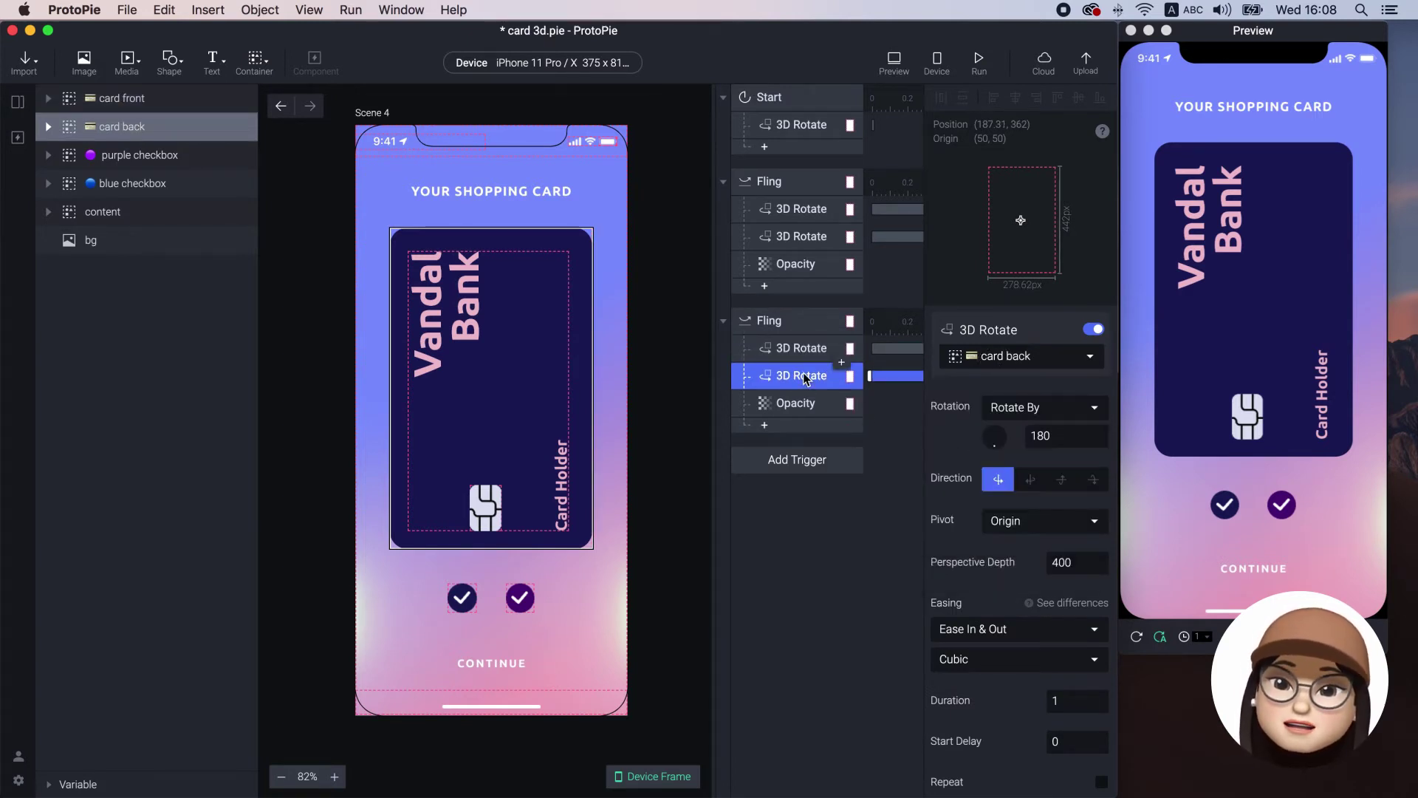
{"action": "left_click", "coordinate": [954, 363]}
{"action": "left_click", "coordinate": [974, 422]}
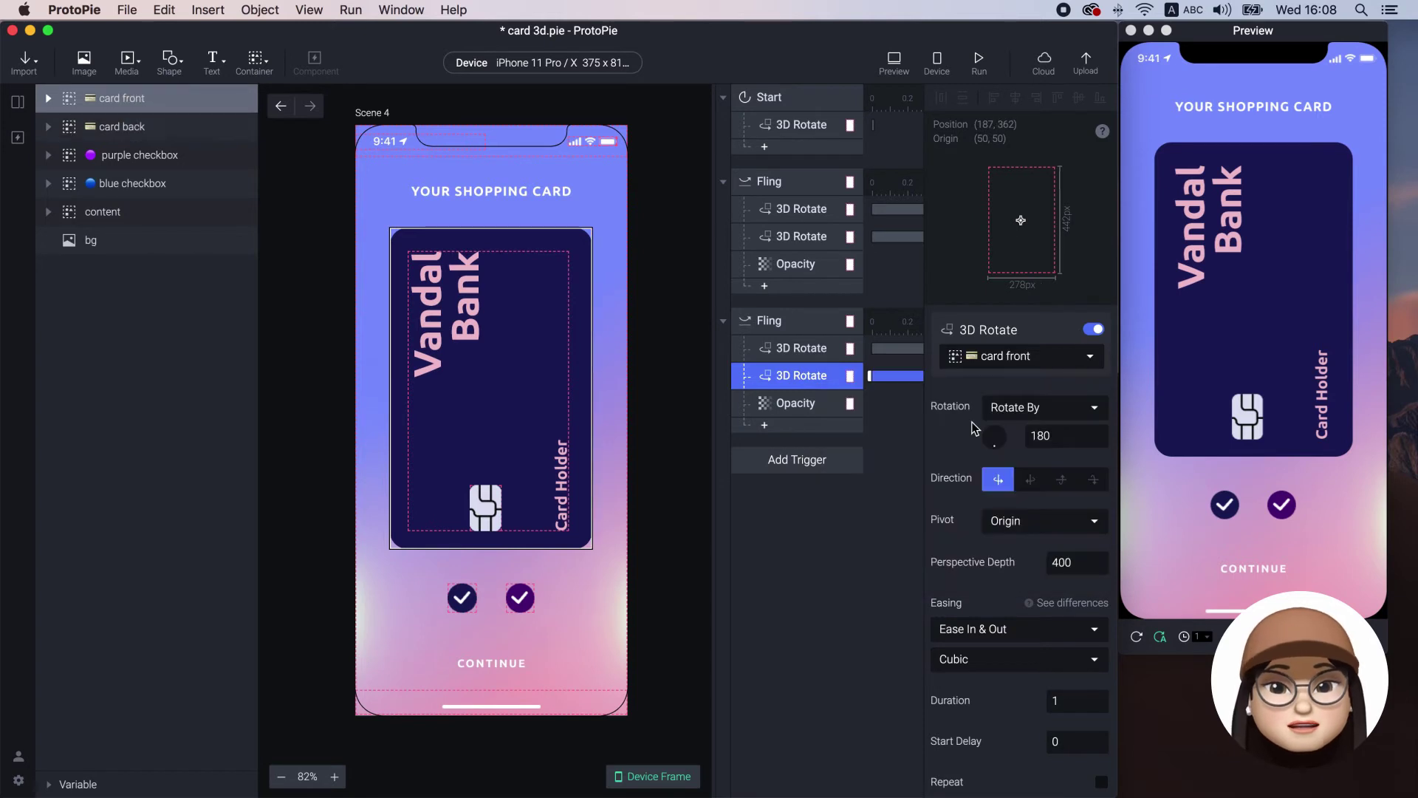
Step: Set the new Fling's card front opacity to 100 and test flipping both ways in Preview
{"action": "left_click", "coordinate": [797, 408]}
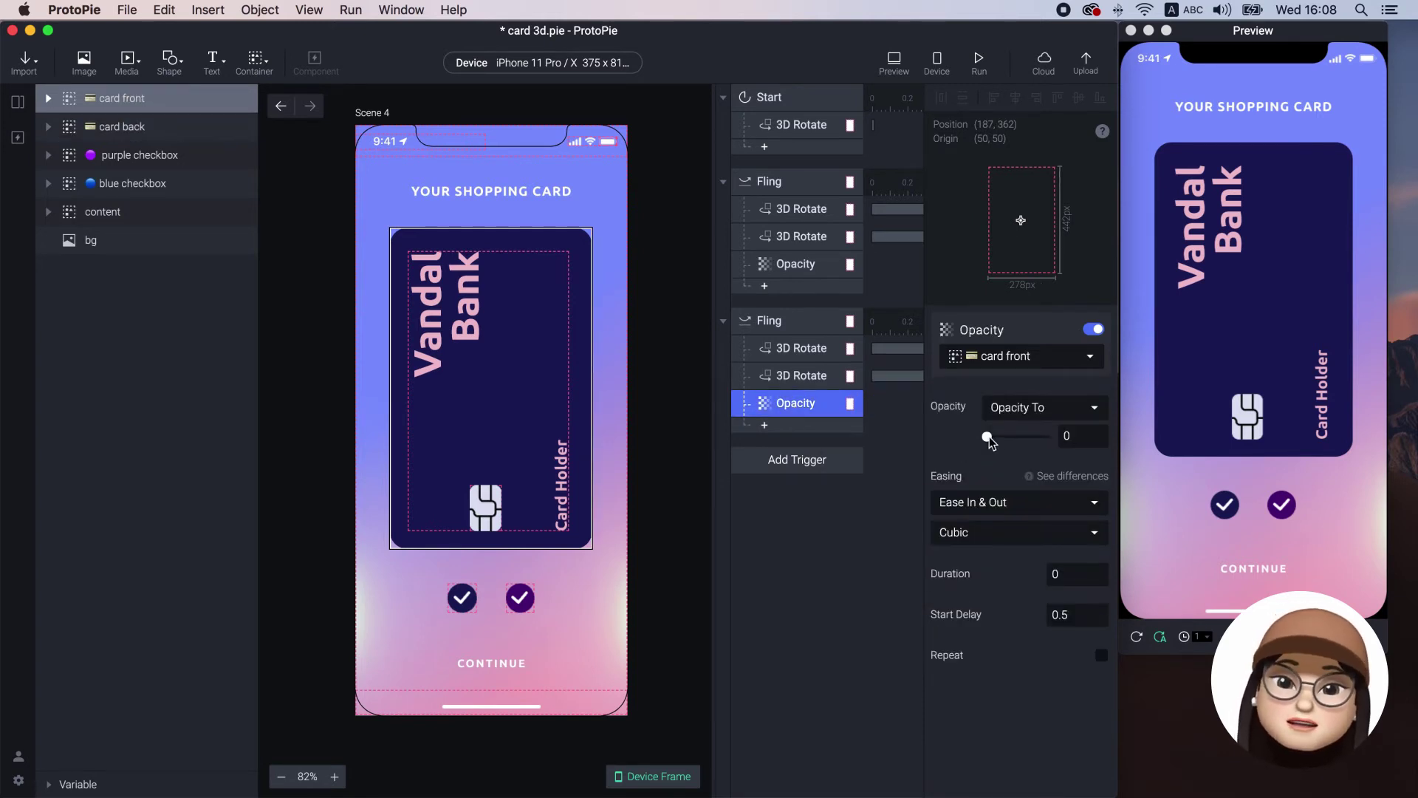
{"action": "left_click_drag", "start_coordinate": [988, 437], "coordinate": [1045, 436]}
{"action": "left_click_drag", "start_coordinate": [1256, 336], "coordinate": [1297, 333]}
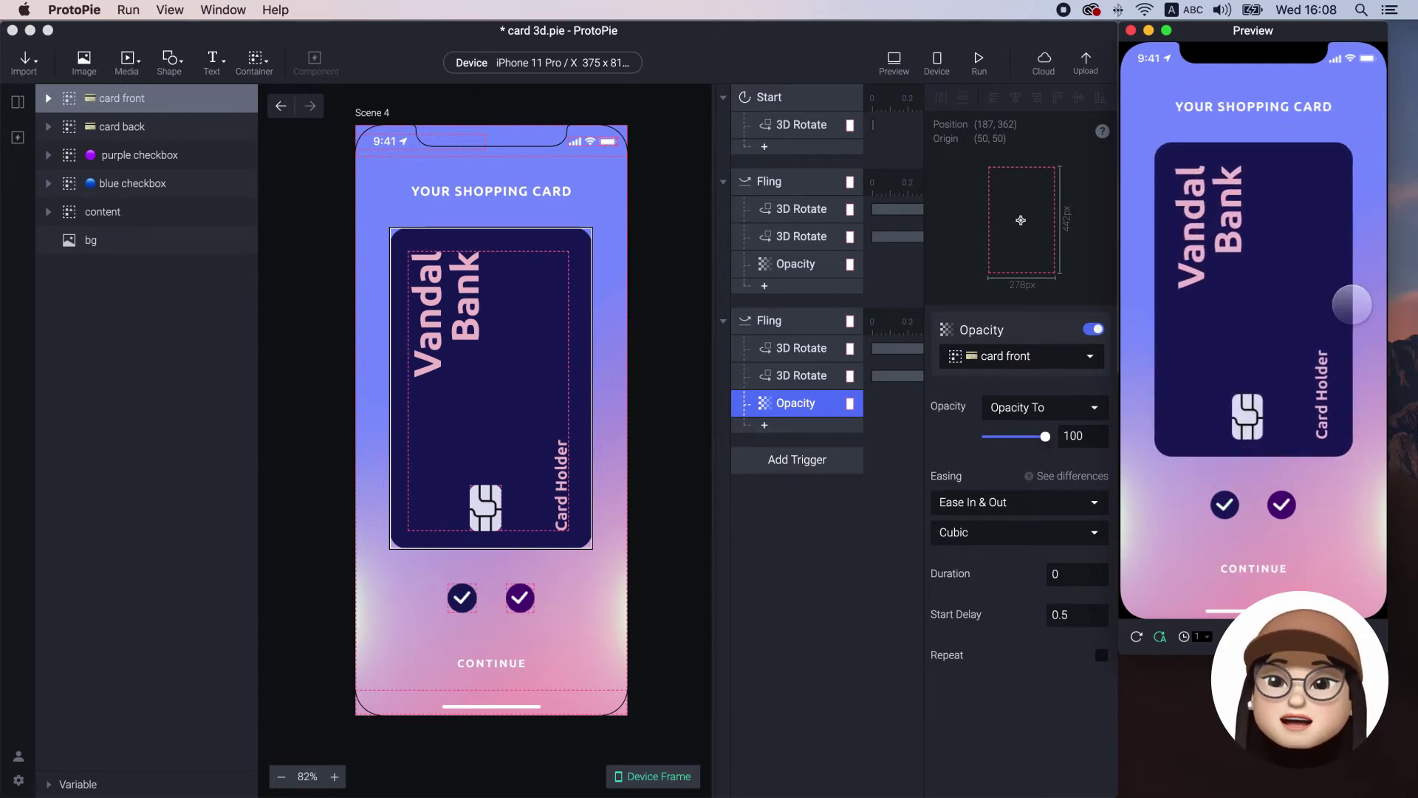
{"action": "left_click_drag", "start_coordinate": [1181, 320], "coordinate": [1314, 319]}
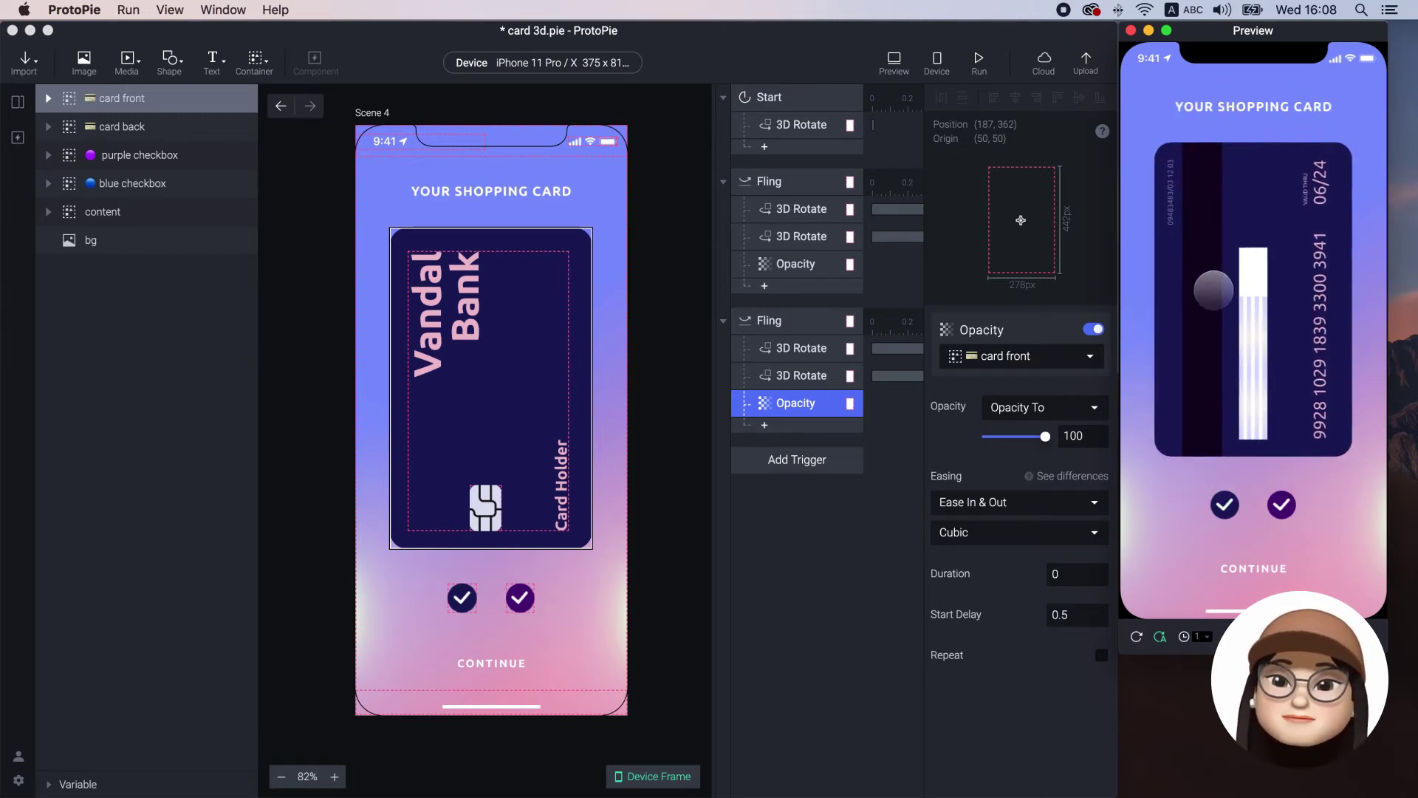
{"action": "left_click_drag", "start_coordinate": [1214, 290], "coordinate": [1280, 286]}
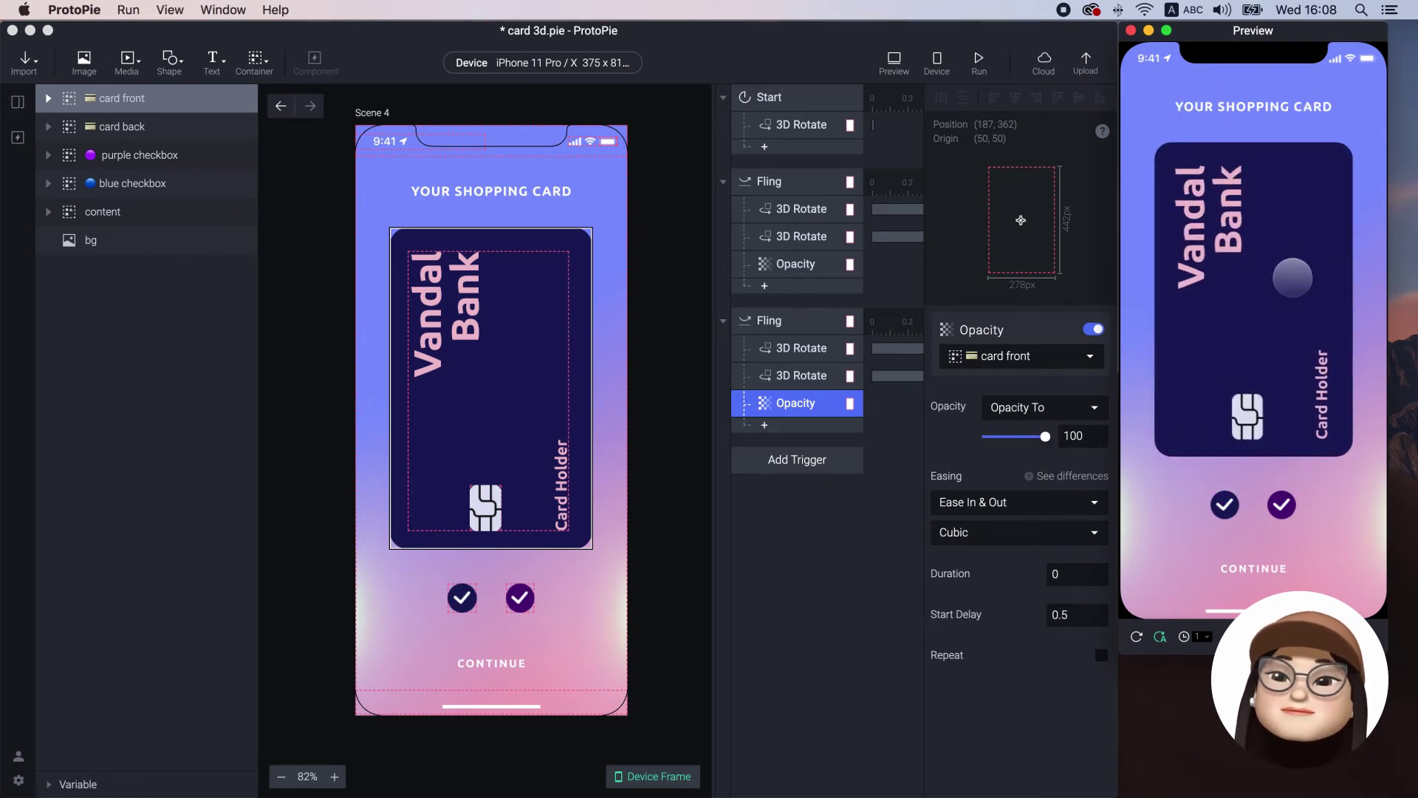
Step: Duplicate both Fling triggers and set the copies' direction to left
{"action": "left_click", "coordinate": [786, 322]}
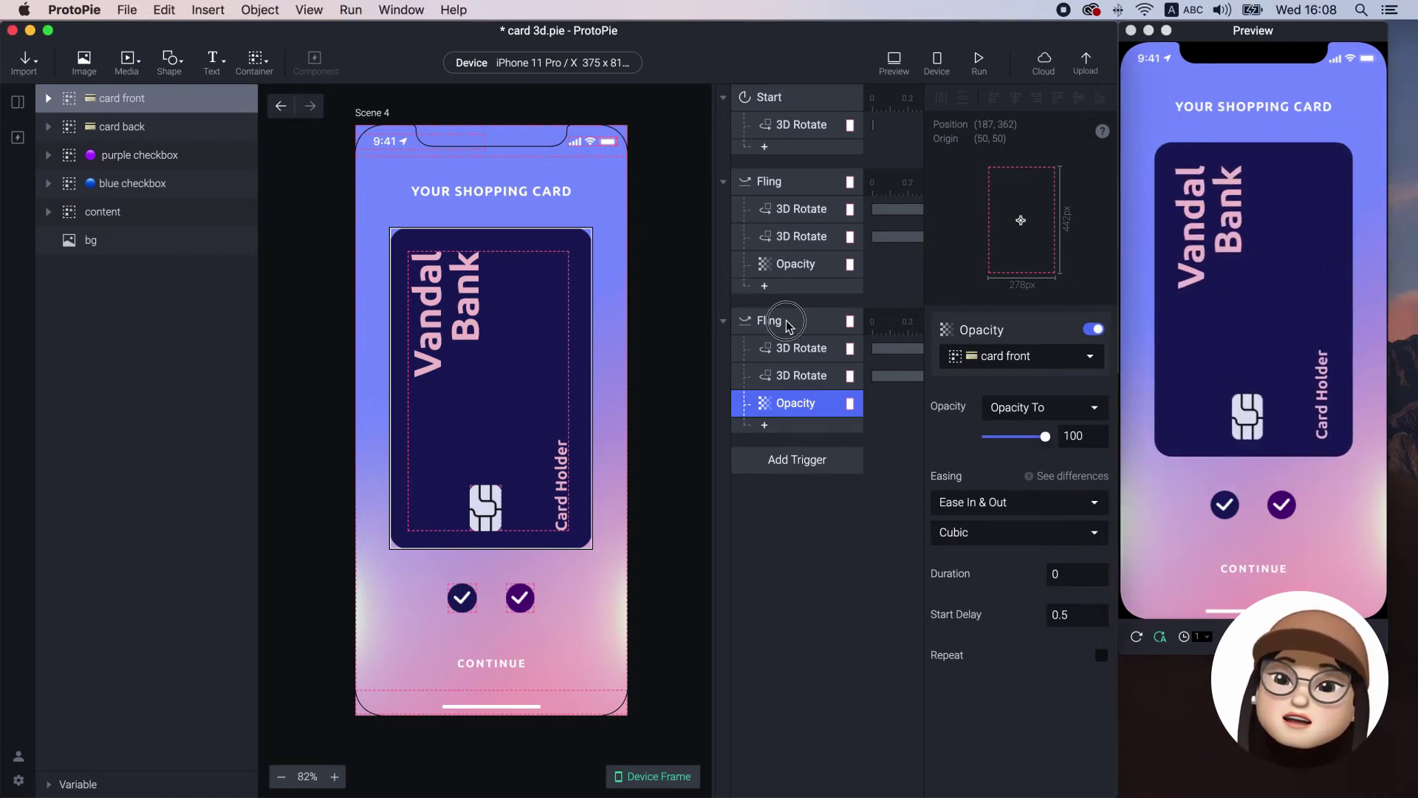
{"action": "left_click", "coordinate": [786, 323]}
{"action": "left_click", "coordinate": [826, 185], "text": "shift"}
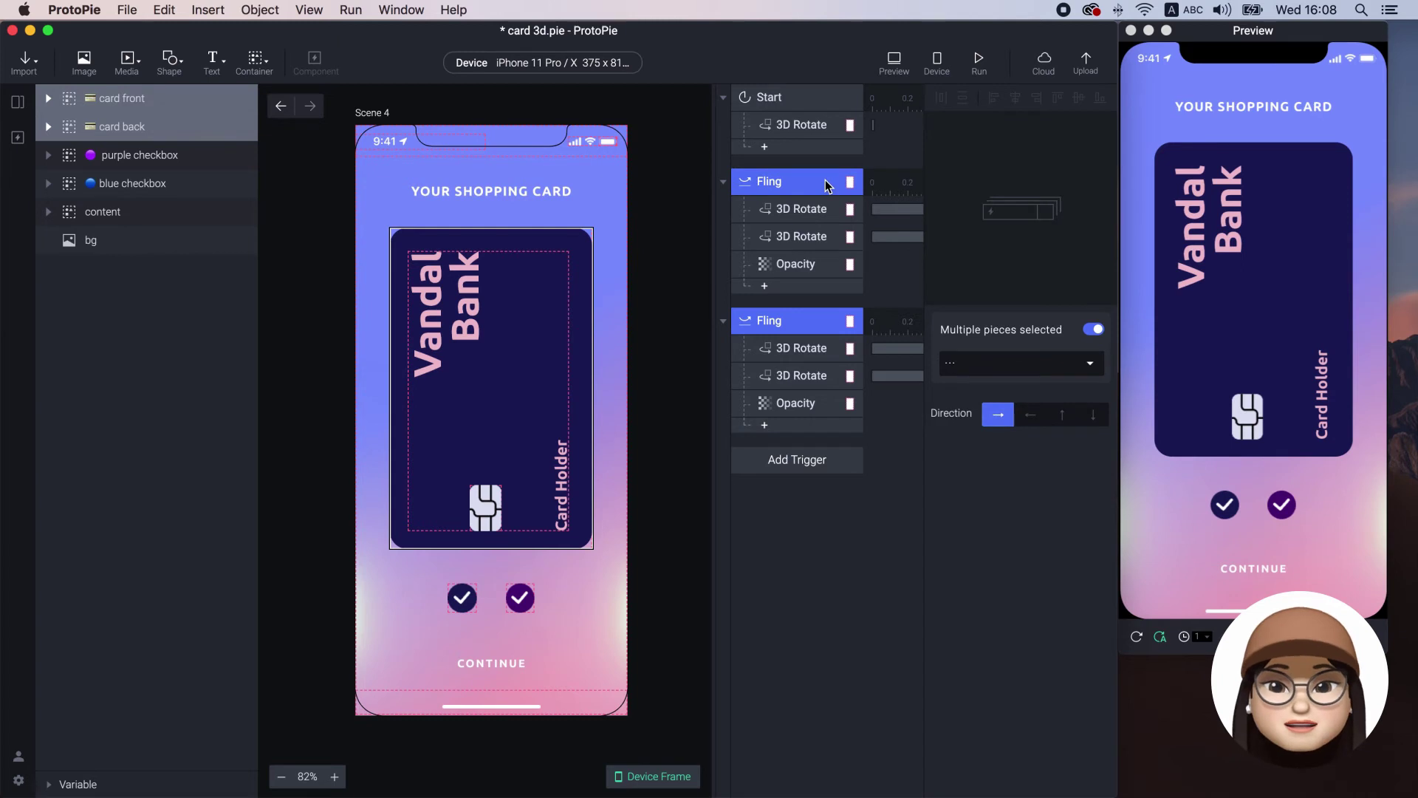
{"action": "key", "text": "super+d"}
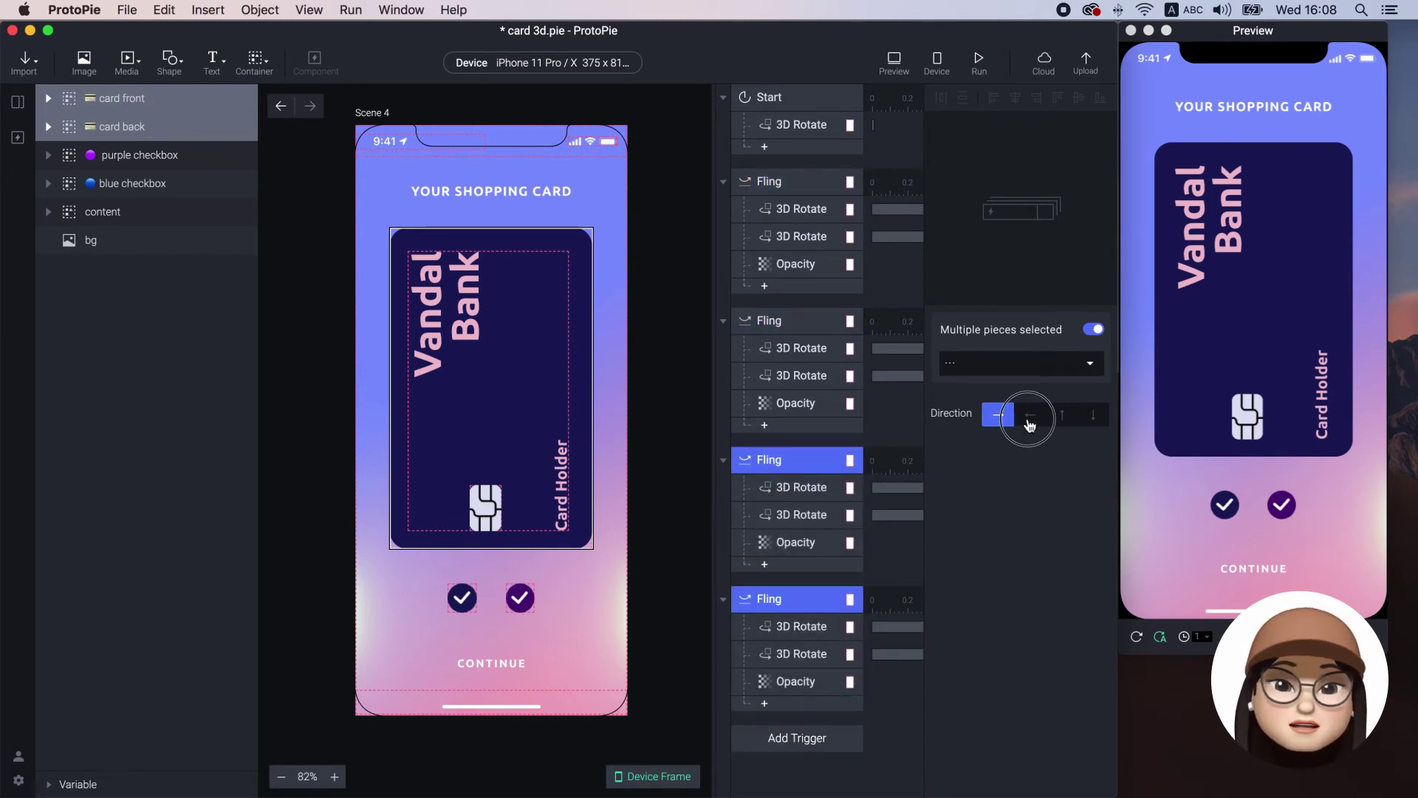
{"action": "left_click", "coordinate": [1030, 427]}
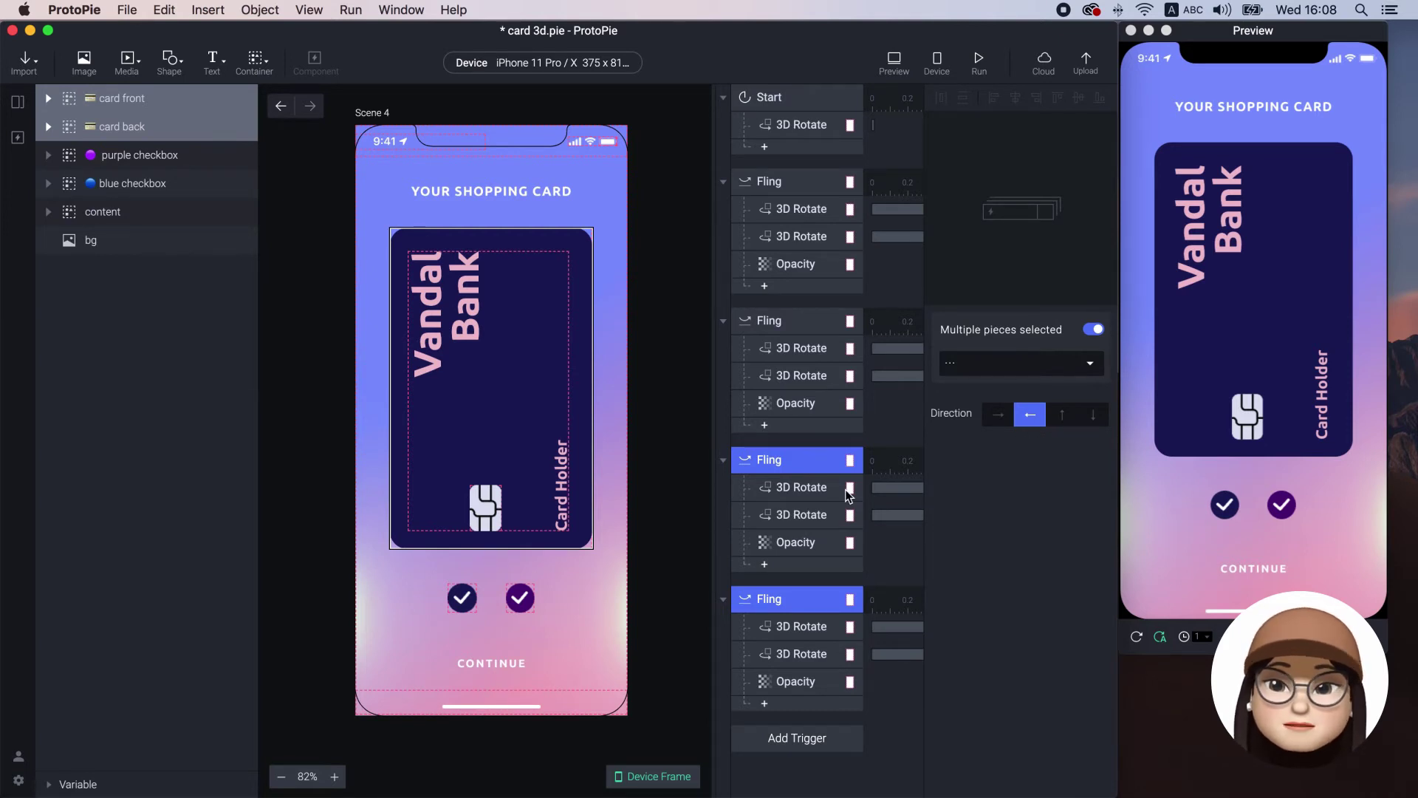
Step: Reverse the rotation direction of the copies' 3D Rotate responses, then fling the preview card both ways
{"action": "left_click", "coordinate": [800, 488]}
{"action": "left_click", "coordinate": [801, 515], "text": "shift"}
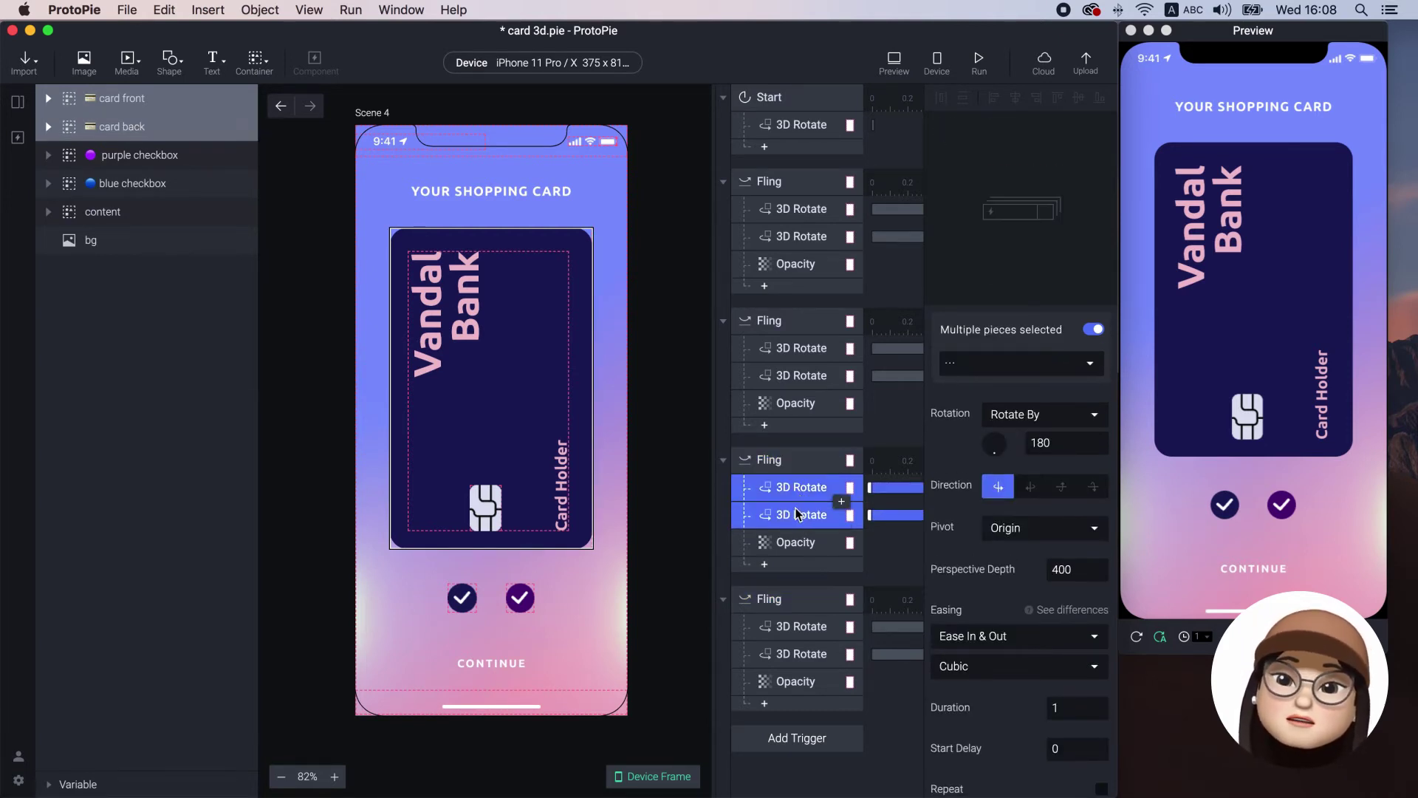
{"action": "left_click", "coordinate": [800, 626], "text": "shift"}
{"action": "left_click", "coordinate": [802, 654], "text": "shift"}
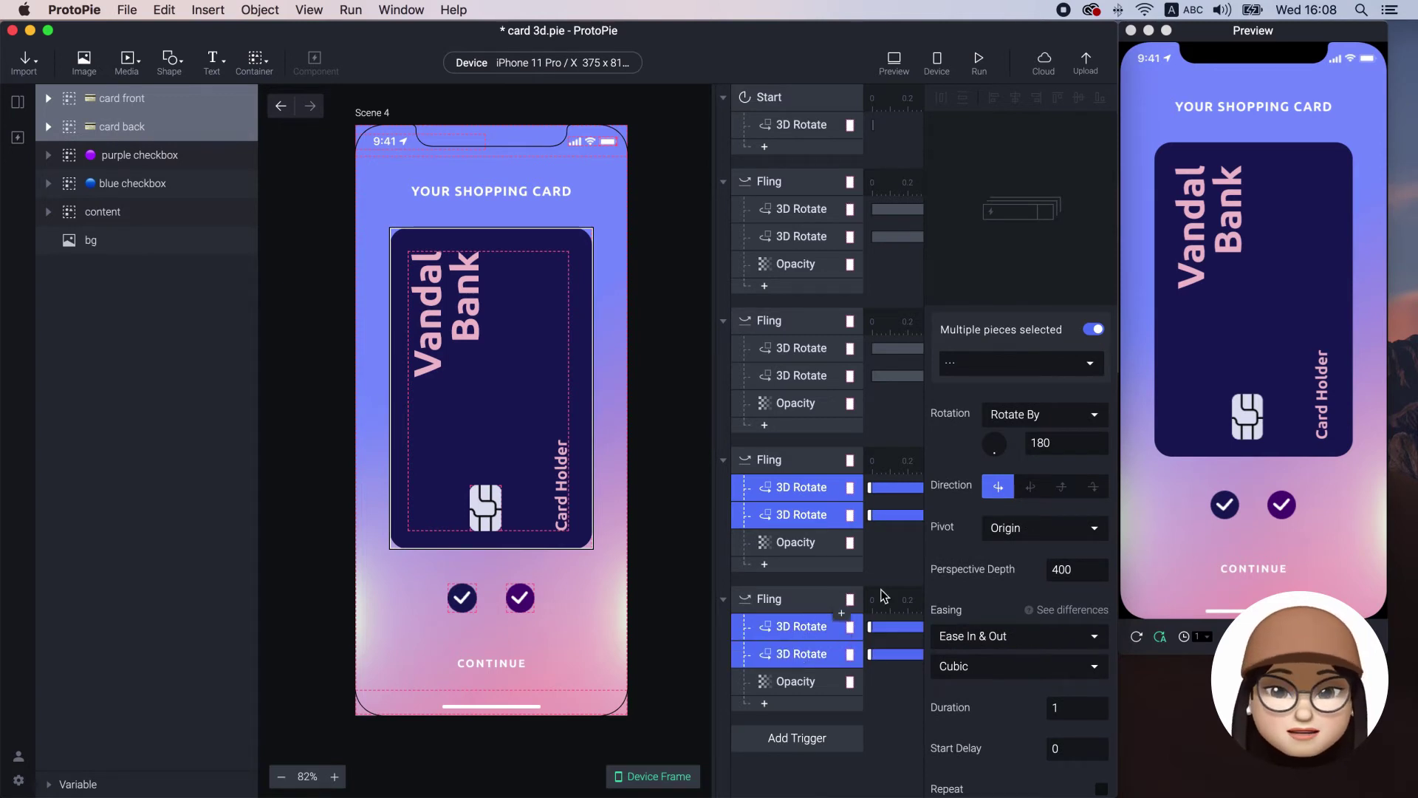
{"action": "left_click", "coordinate": [1029, 486]}
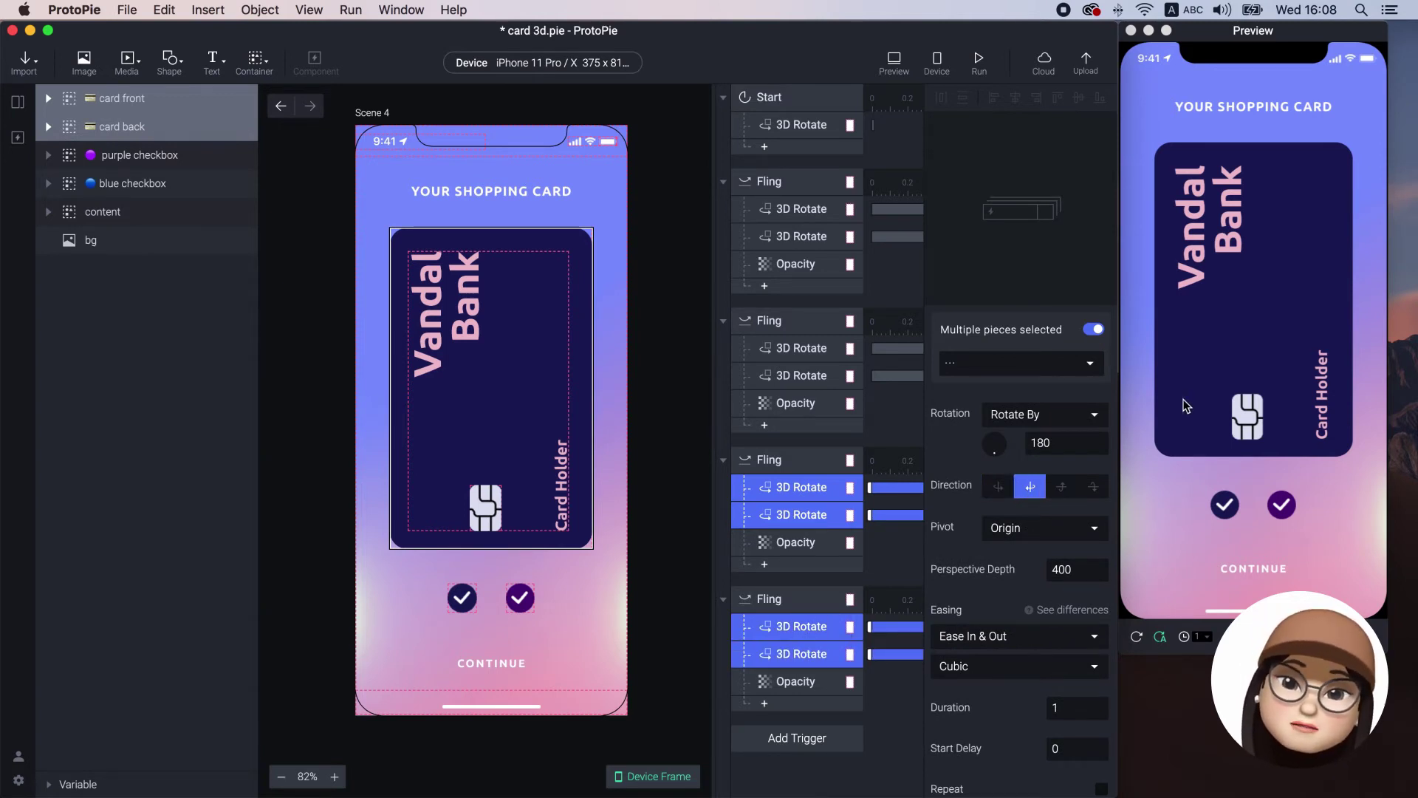
{"action": "left_click_drag", "start_coordinate": [1183, 356], "coordinate": [1361, 363]}
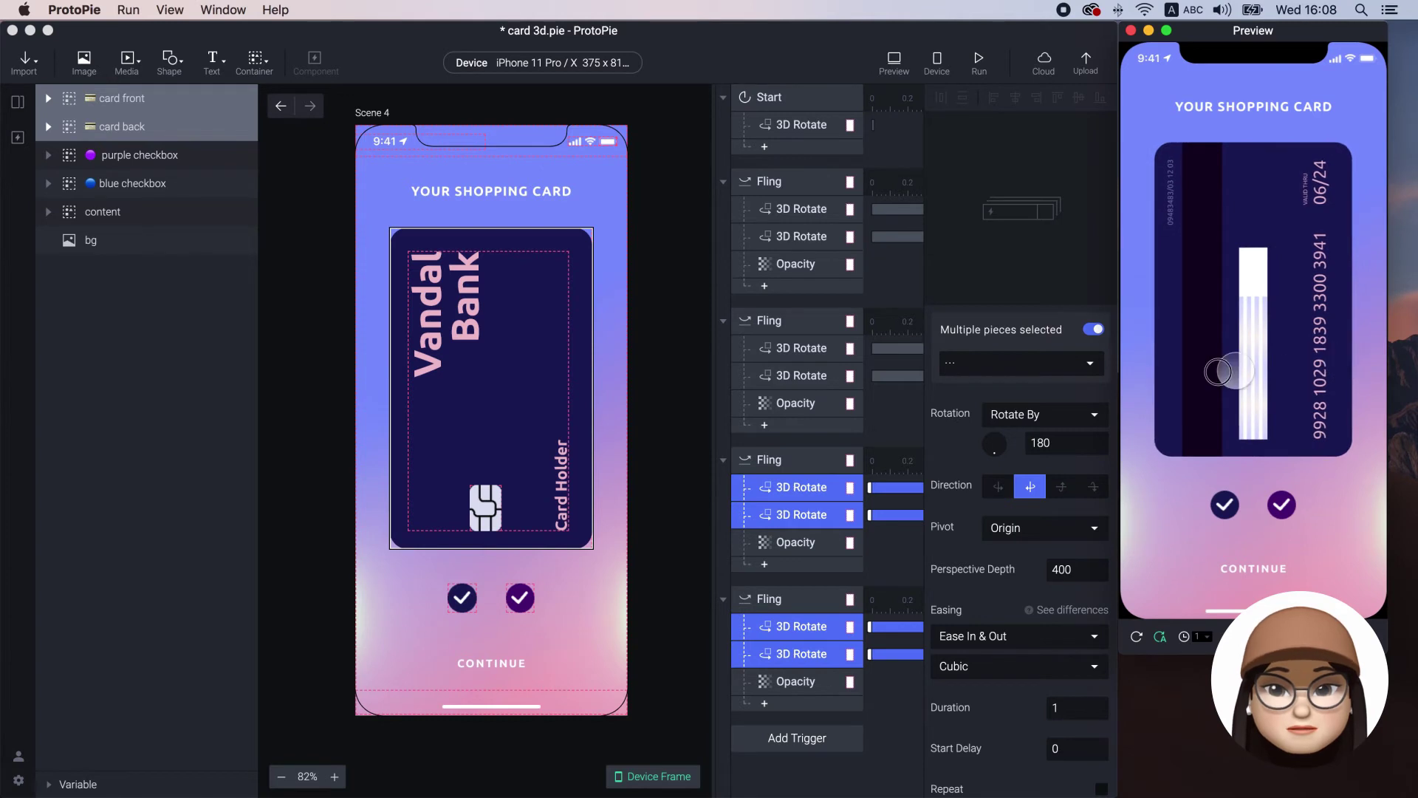
{"action": "left_click_drag", "start_coordinate": [1230, 372], "coordinate": [1142, 352]}
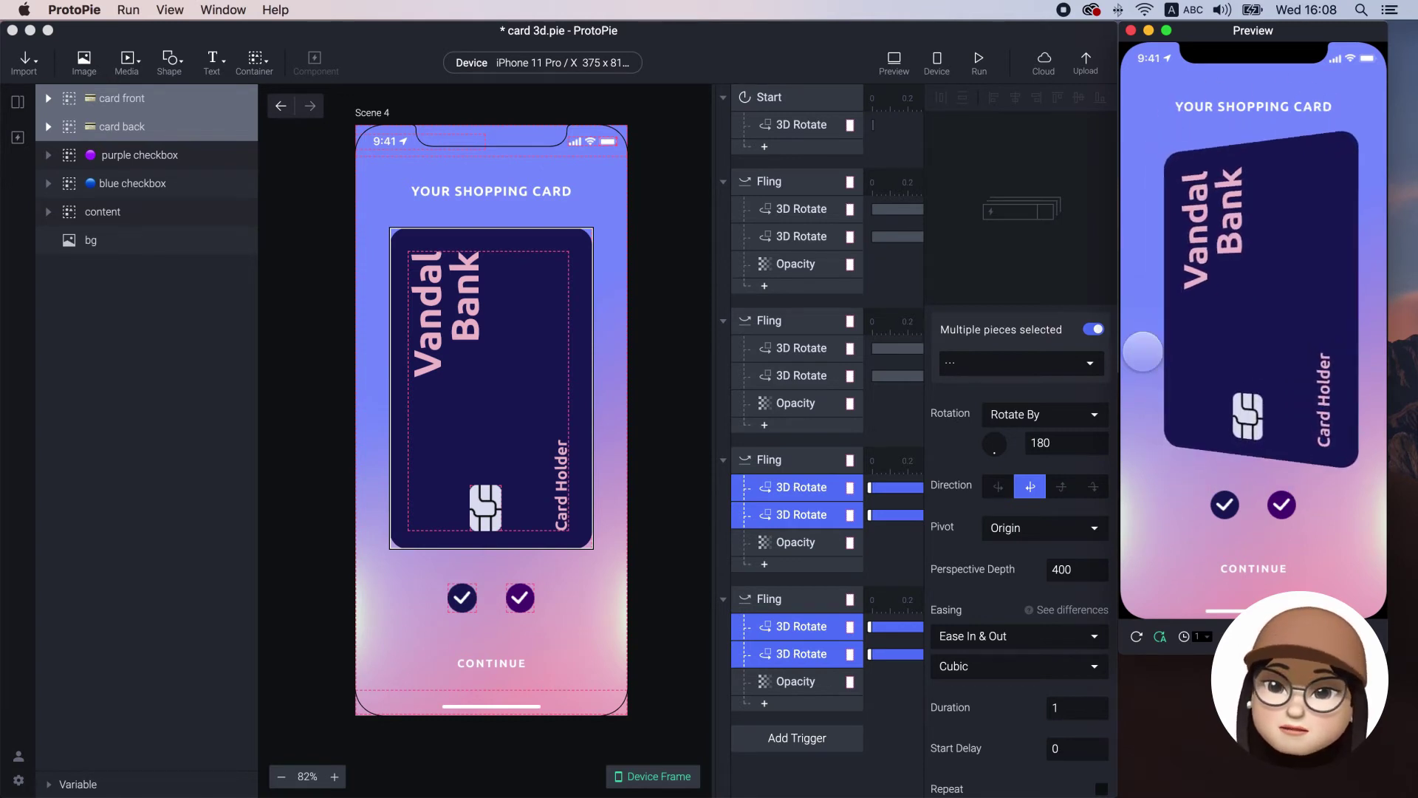
{"action": "left_click_drag", "start_coordinate": [1313, 344], "coordinate": [1144, 344]}
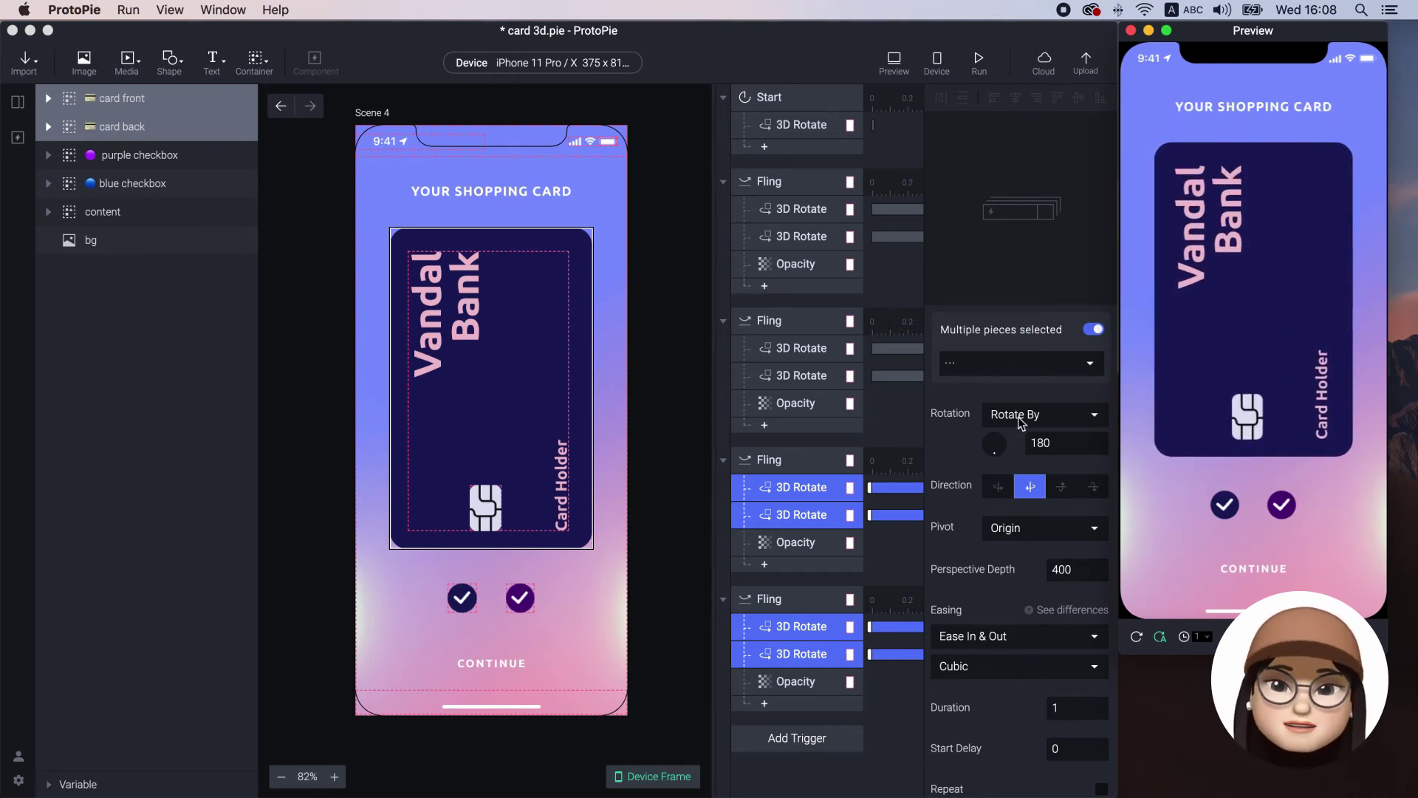
Step: Set Perspective Depth to 1200 on every Fling trigger's 3D rotation and test the flip in Preview
{"action": "left_click", "coordinate": [816, 376], "text": "super"}
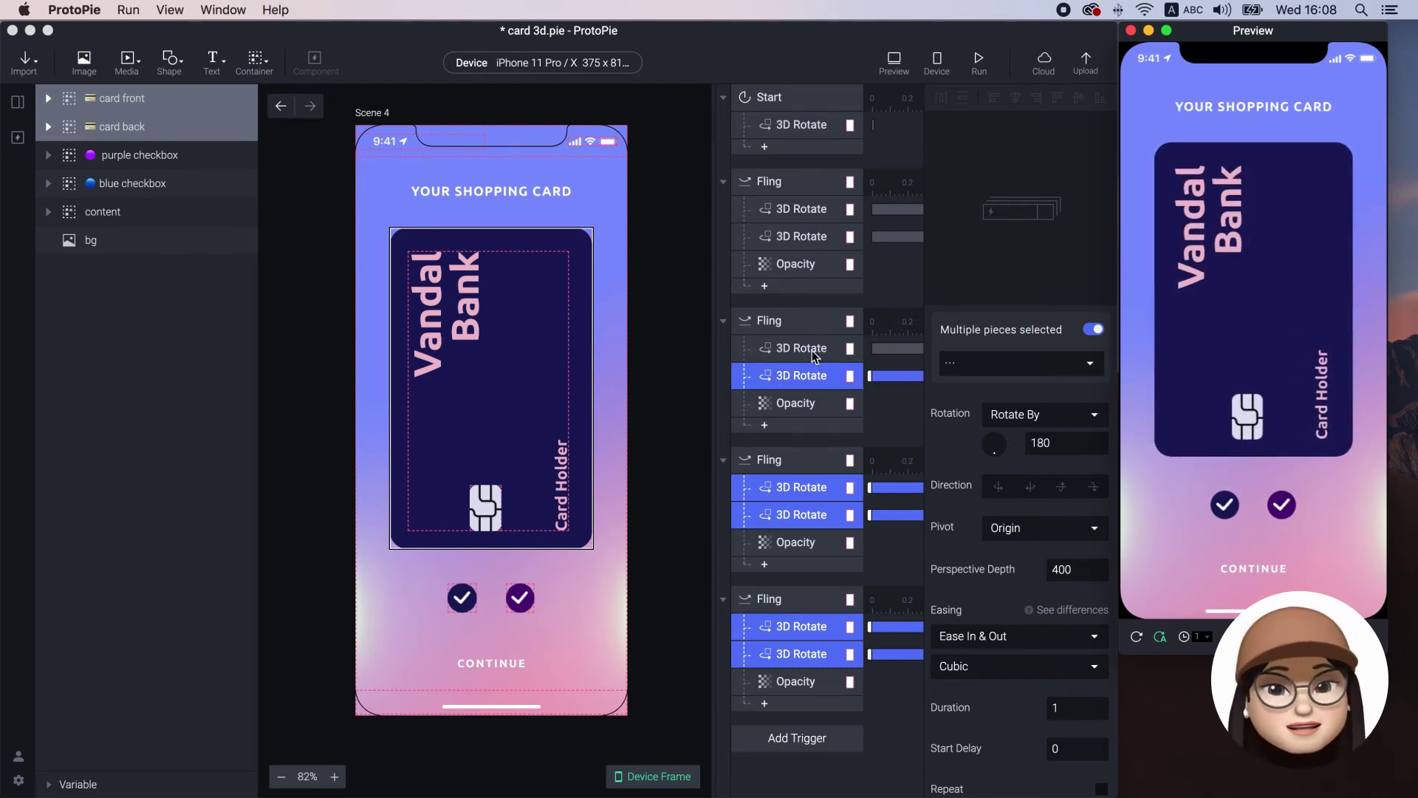
{"action": "left_click", "coordinate": [813, 348], "text": "super"}
{"action": "left_click", "coordinate": [809, 237], "text": "super"}
{"action": "left_click", "coordinate": [810, 212], "text": "super"}
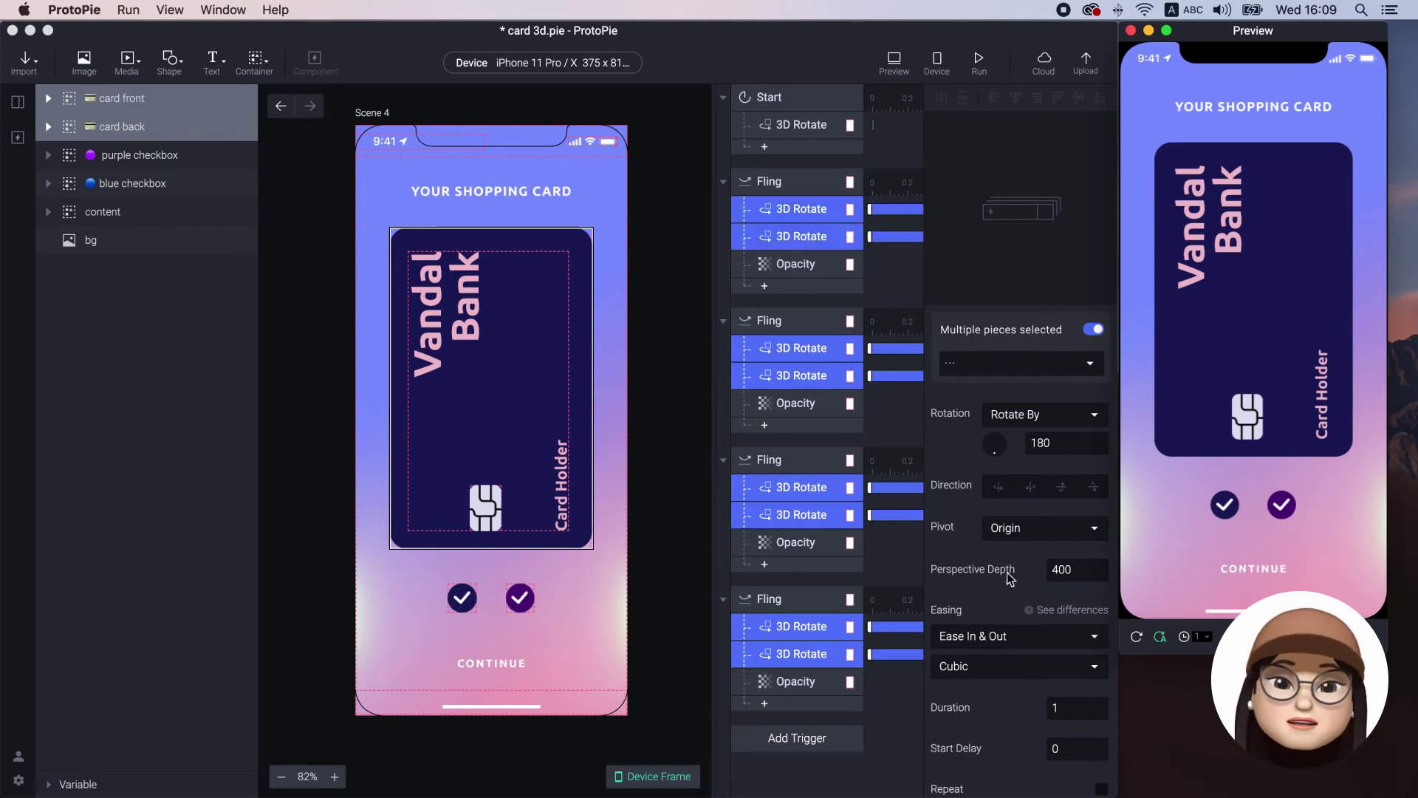
{"action": "left_click", "coordinate": [1067, 569]}
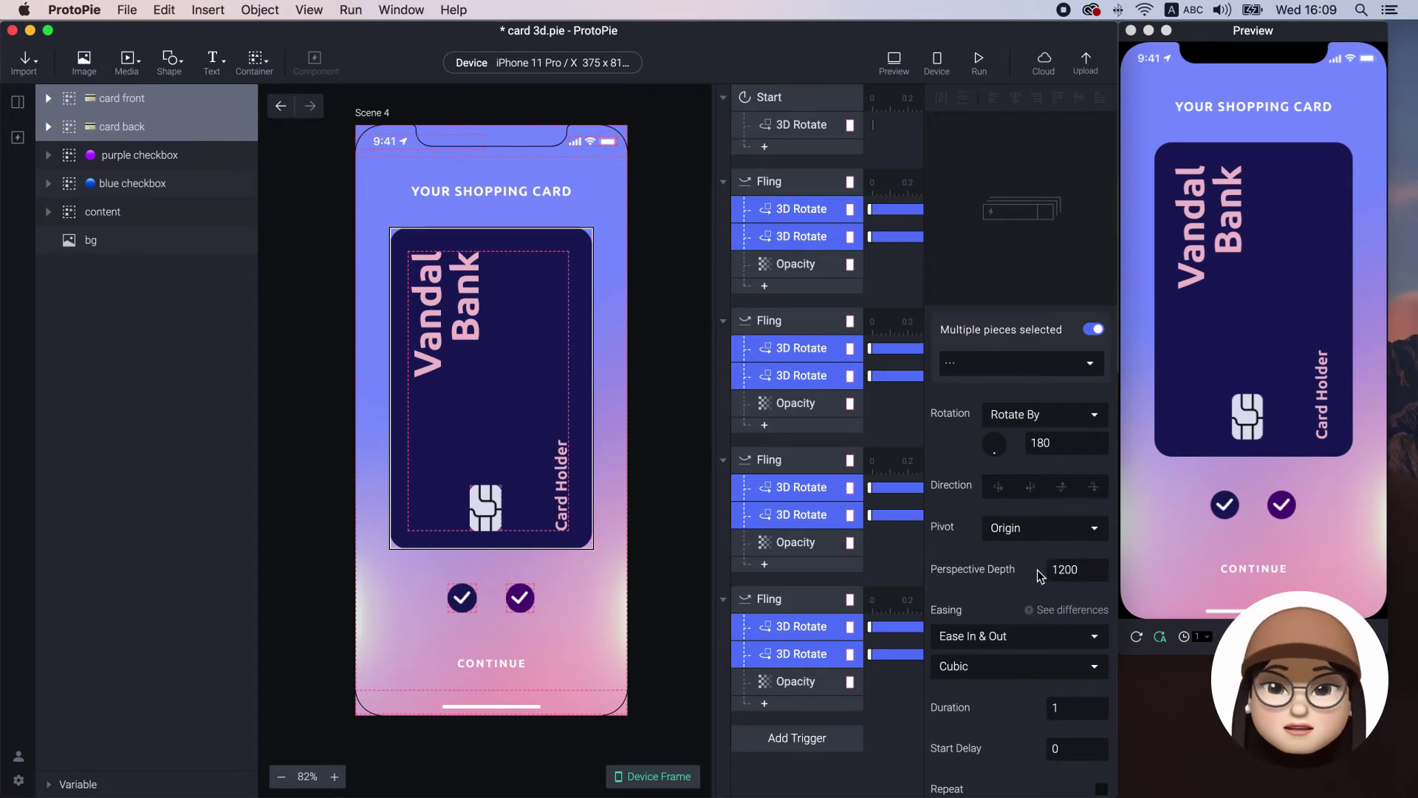
{"action": "left_click_drag", "start_coordinate": [1220, 381], "coordinate": [1322, 318]}
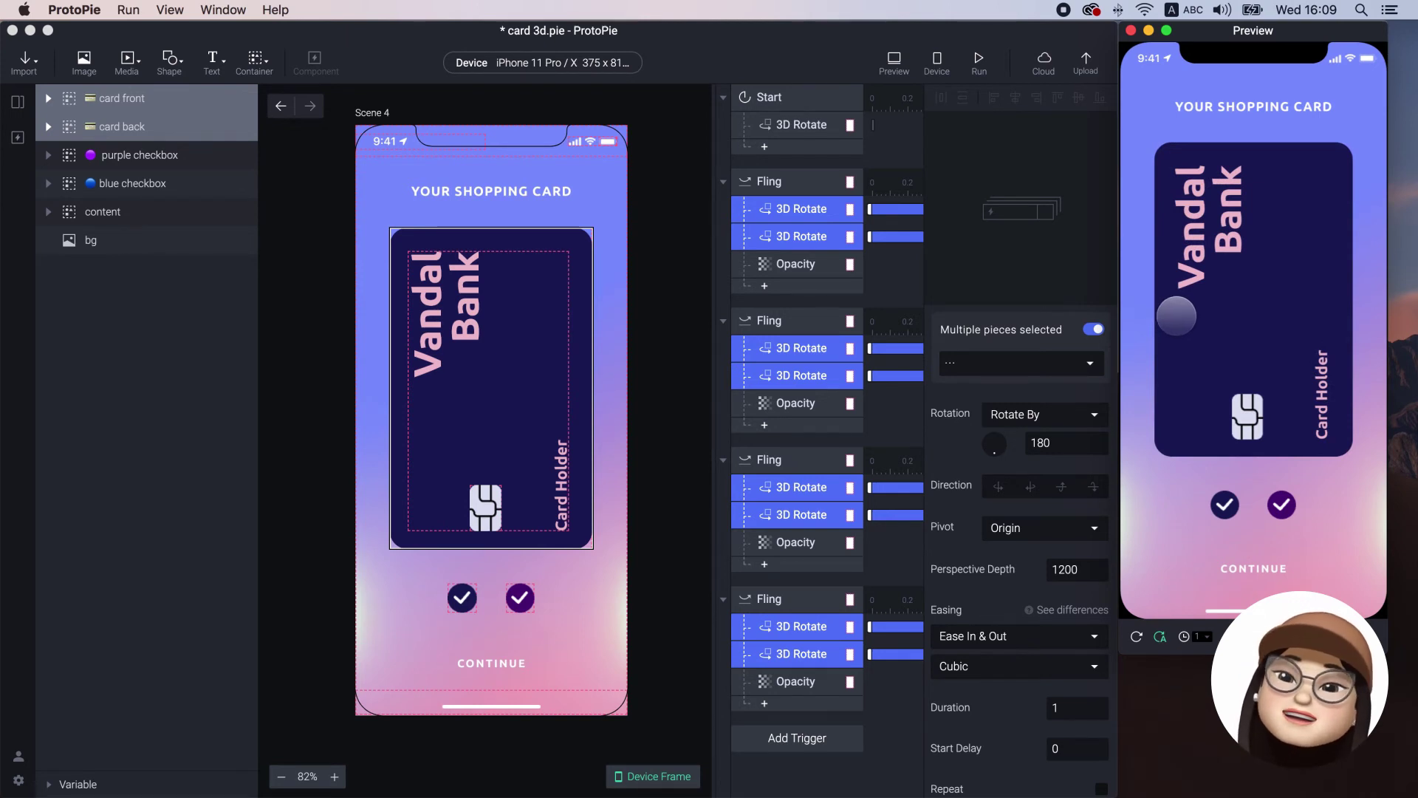
{"action": "left_click", "coordinate": [723, 181]}
Step: Collapse the four Fling triggers and set the check purple layer's opacity to 0
{"action": "left_click", "coordinate": [722, 181]}
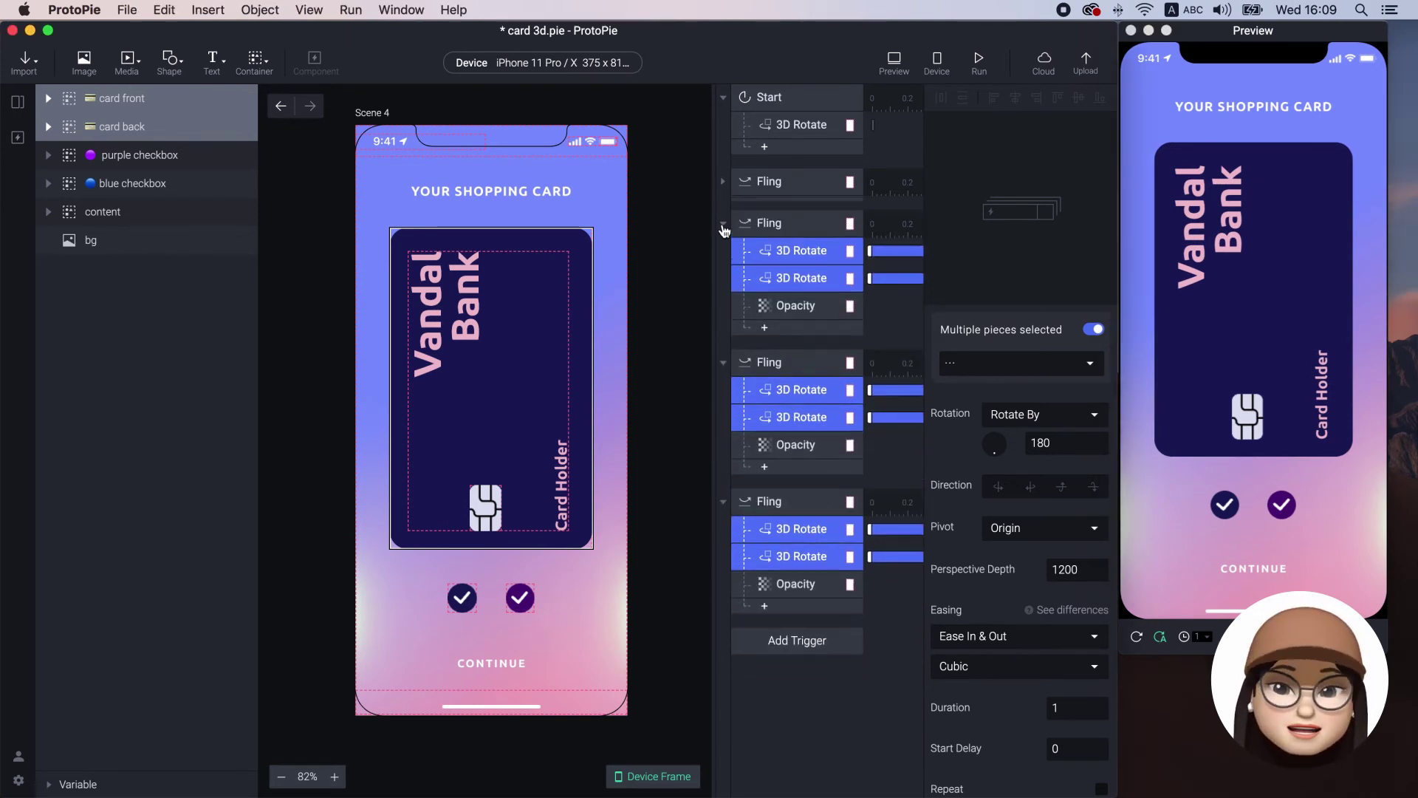
{"action": "left_click", "coordinate": [722, 223]}
{"action": "left_click", "coordinate": [722, 265]}
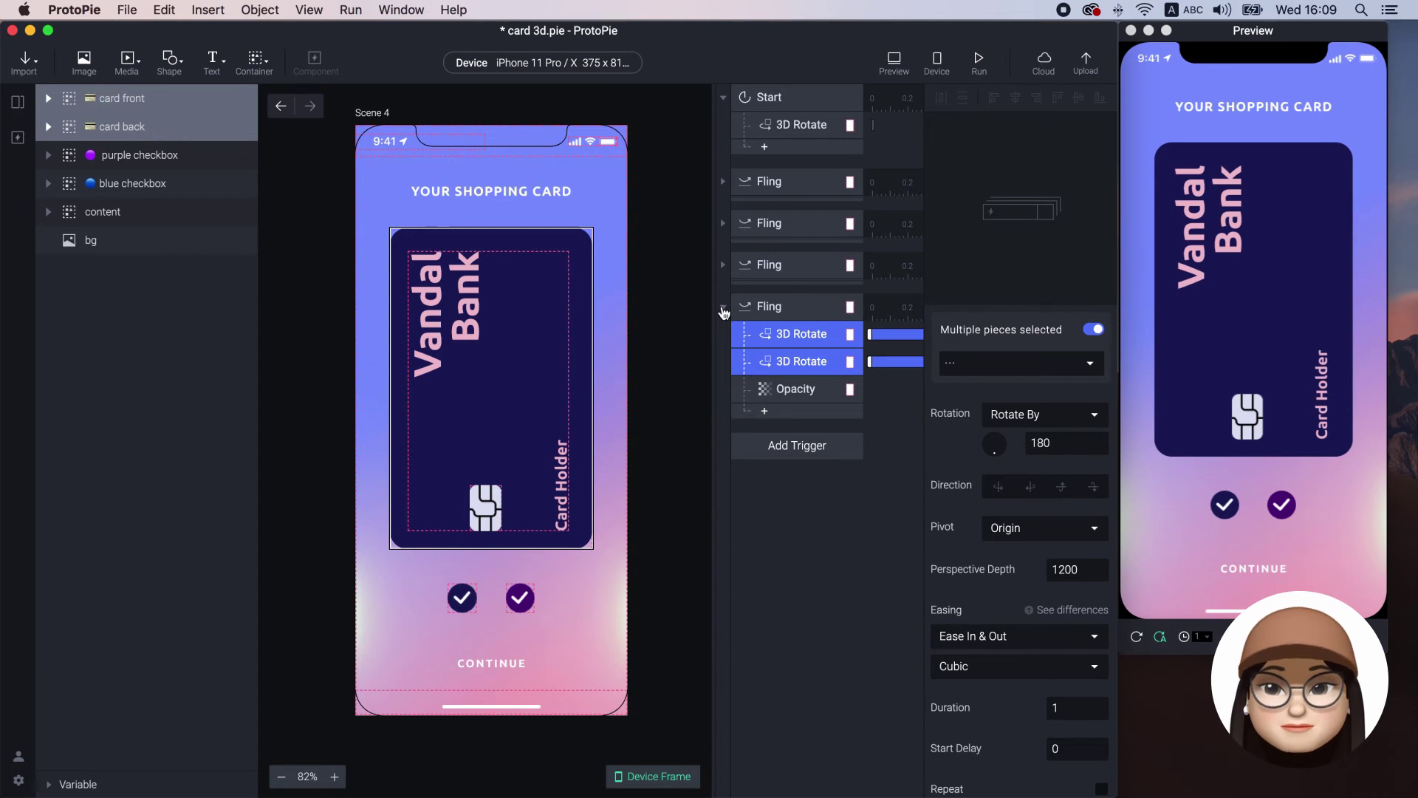
{"action": "left_click", "coordinate": [722, 307]}
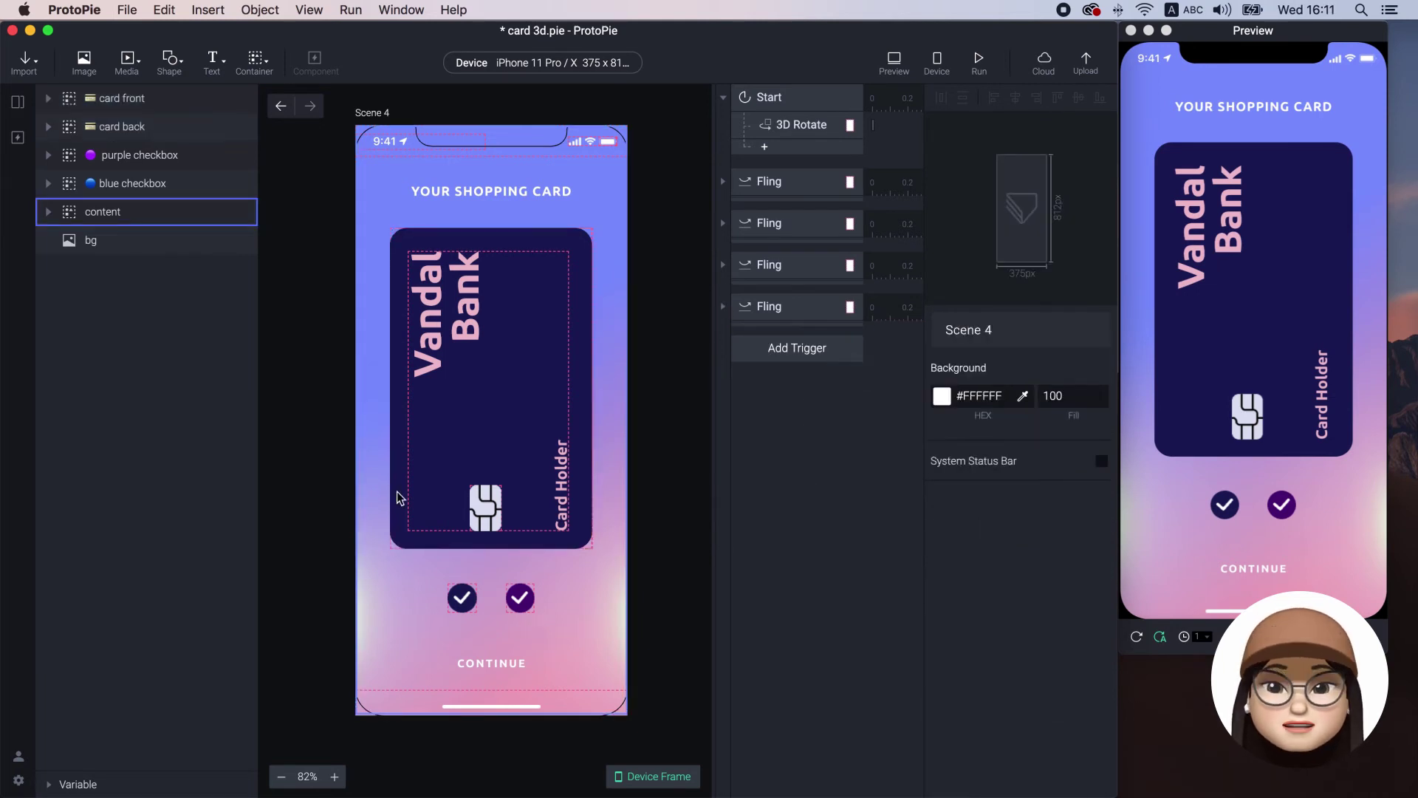
{"action": "left_click", "coordinate": [48, 155]}
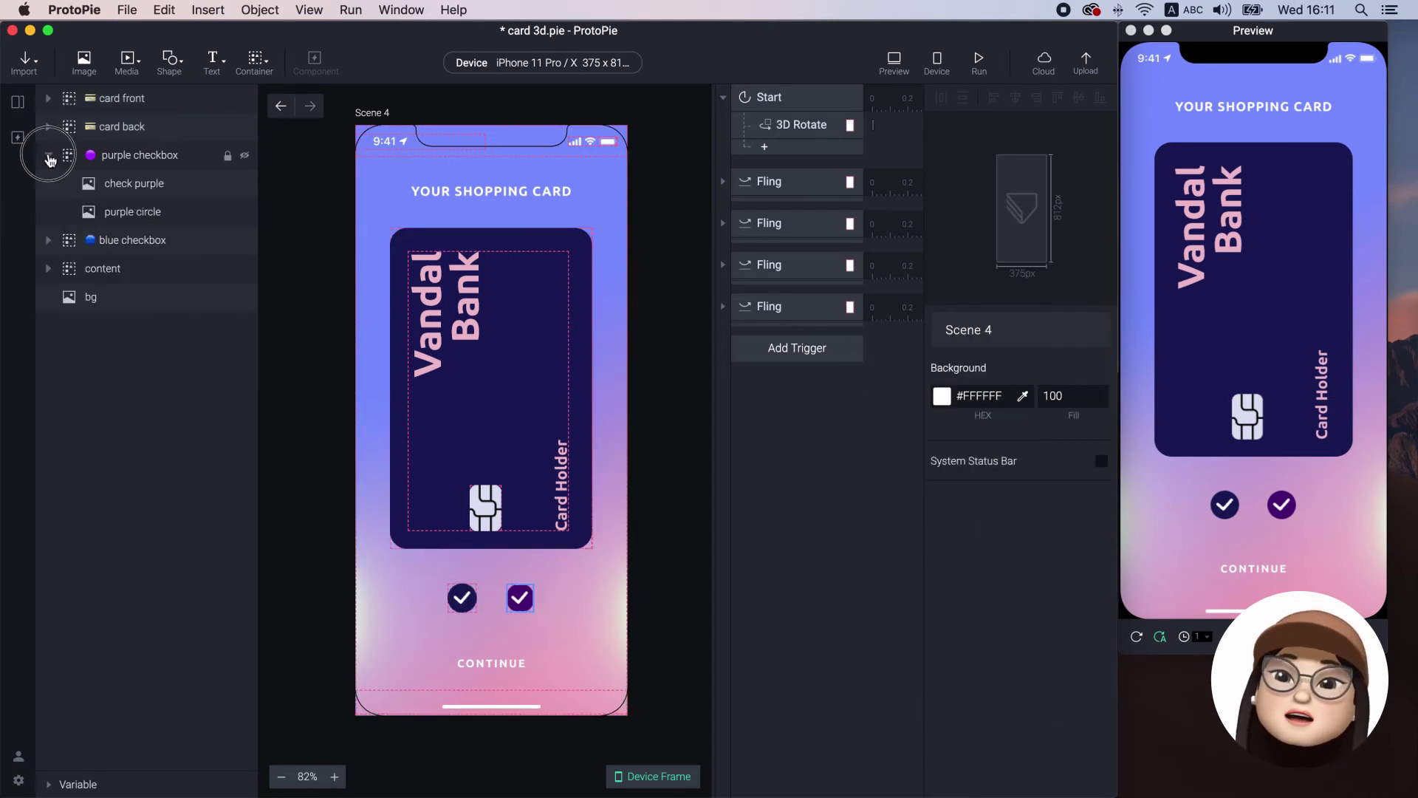
{"action": "left_click", "coordinate": [129, 183]}
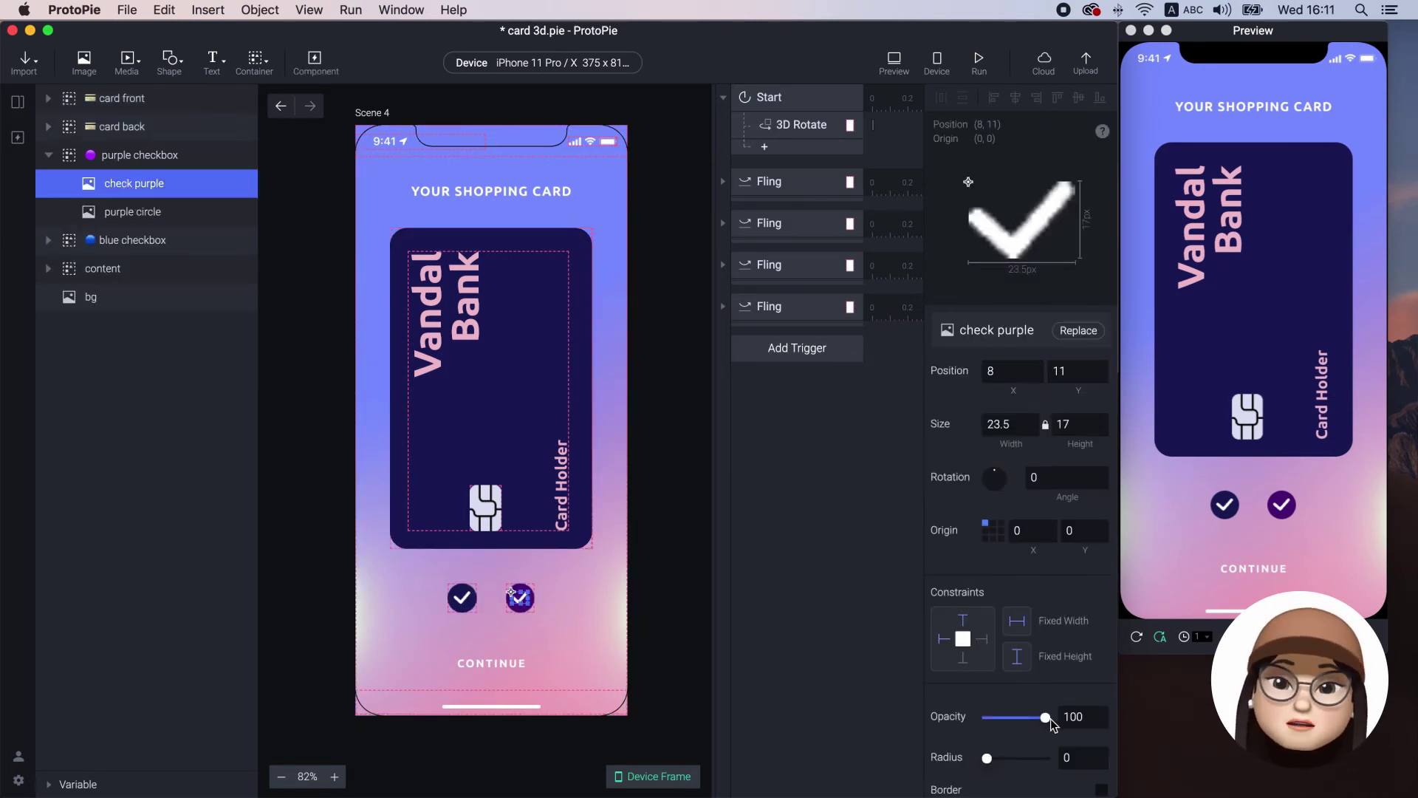
{"action": "left_click_drag", "start_coordinate": [1051, 723], "coordinate": [953, 722]}
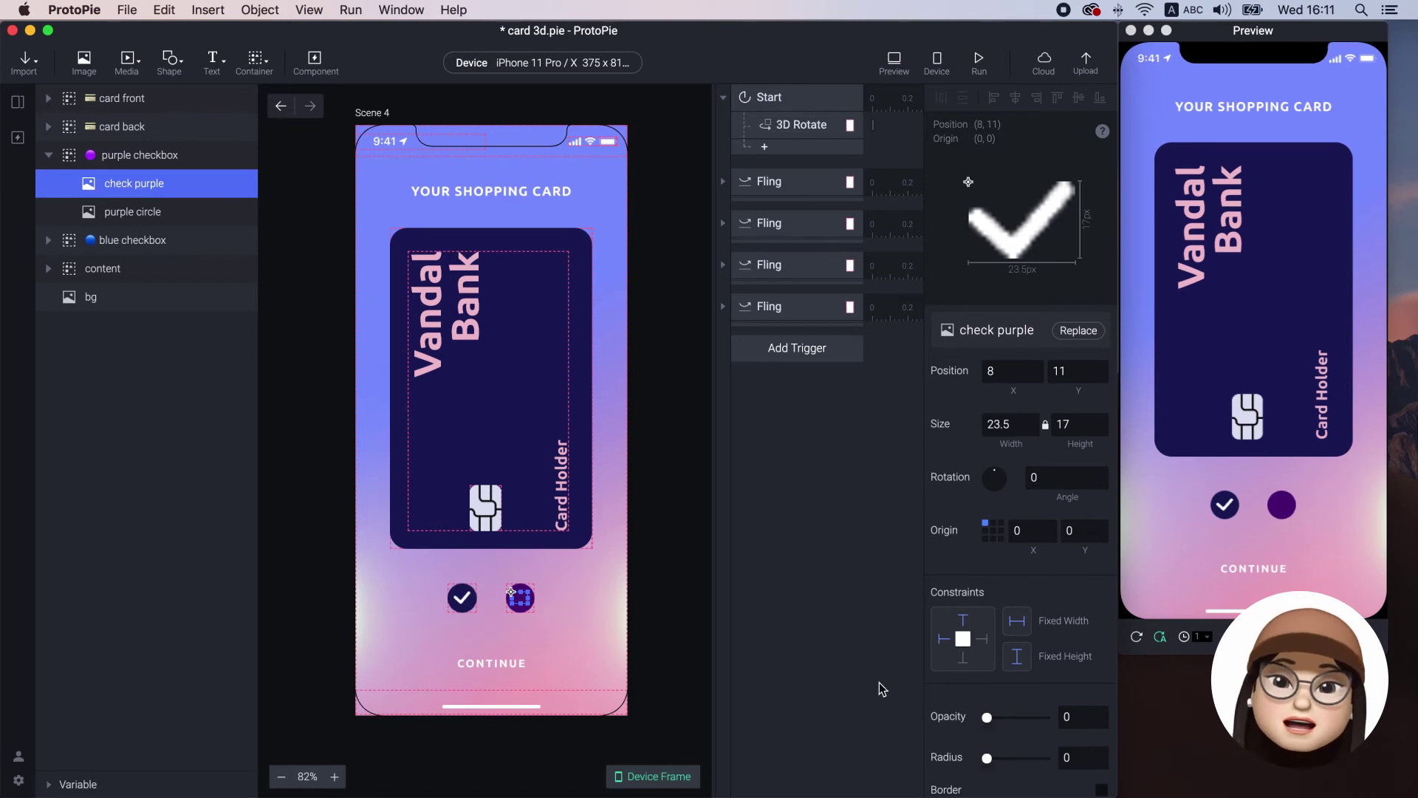
{"action": "left_click", "coordinate": [813, 456]}
Step: Add a Tap trigger on the purple checkbox that colours card front bg #4F0978
{"action": "left_click", "coordinate": [797, 347]}
{"action": "left_click", "coordinate": [750, 387]}
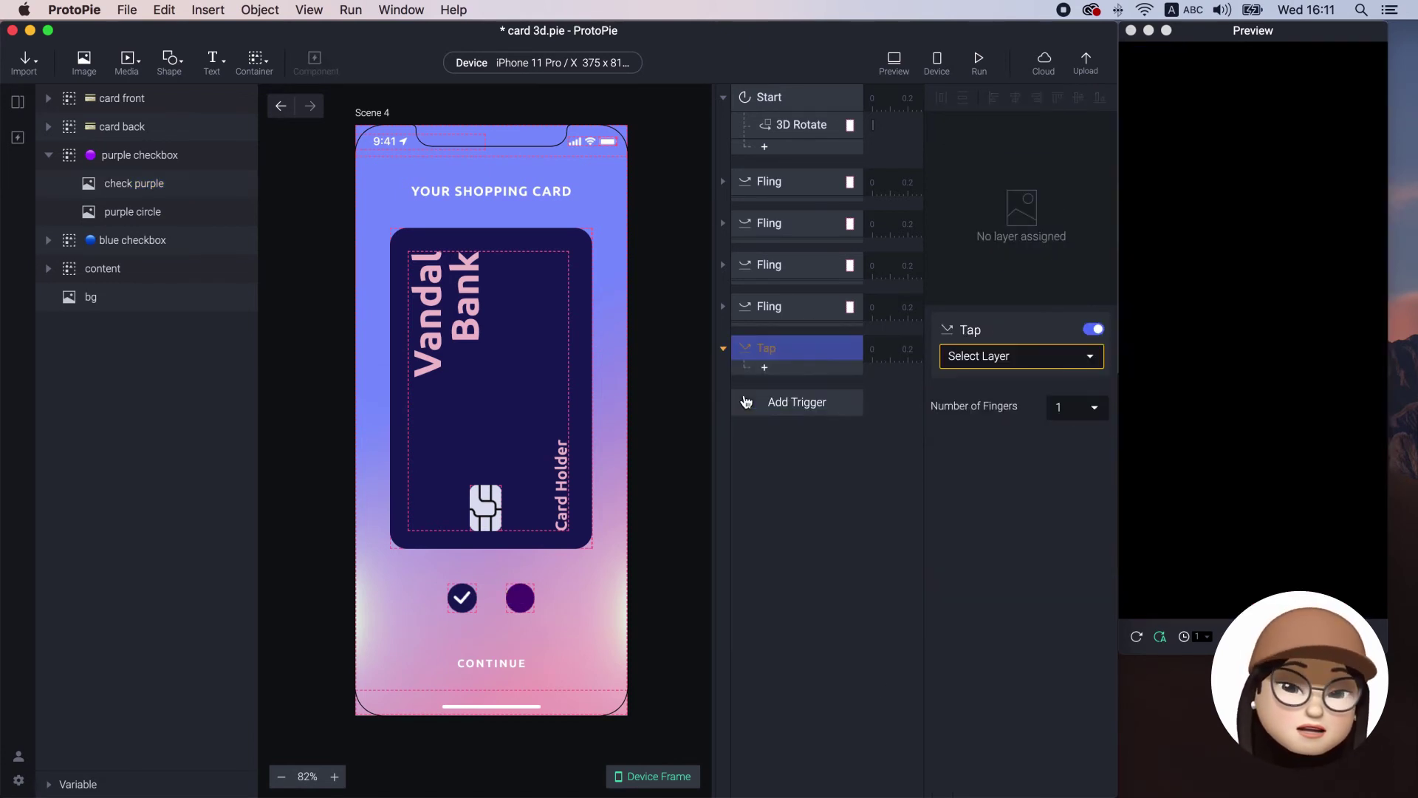
{"action": "left_click", "coordinate": [1012, 357]}
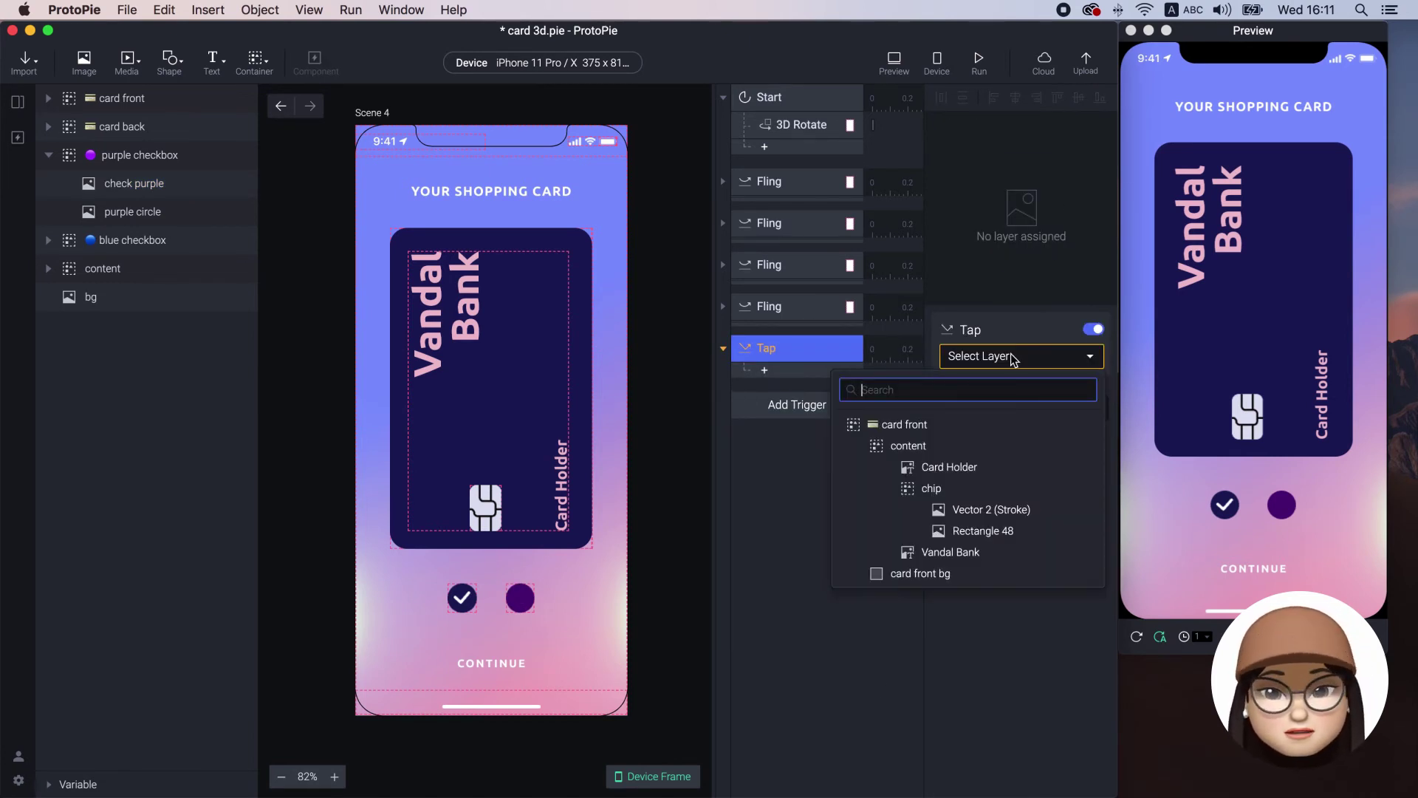
{"action": "type", "text": "pu"}
{"action": "left_click", "coordinate": [984, 439]}
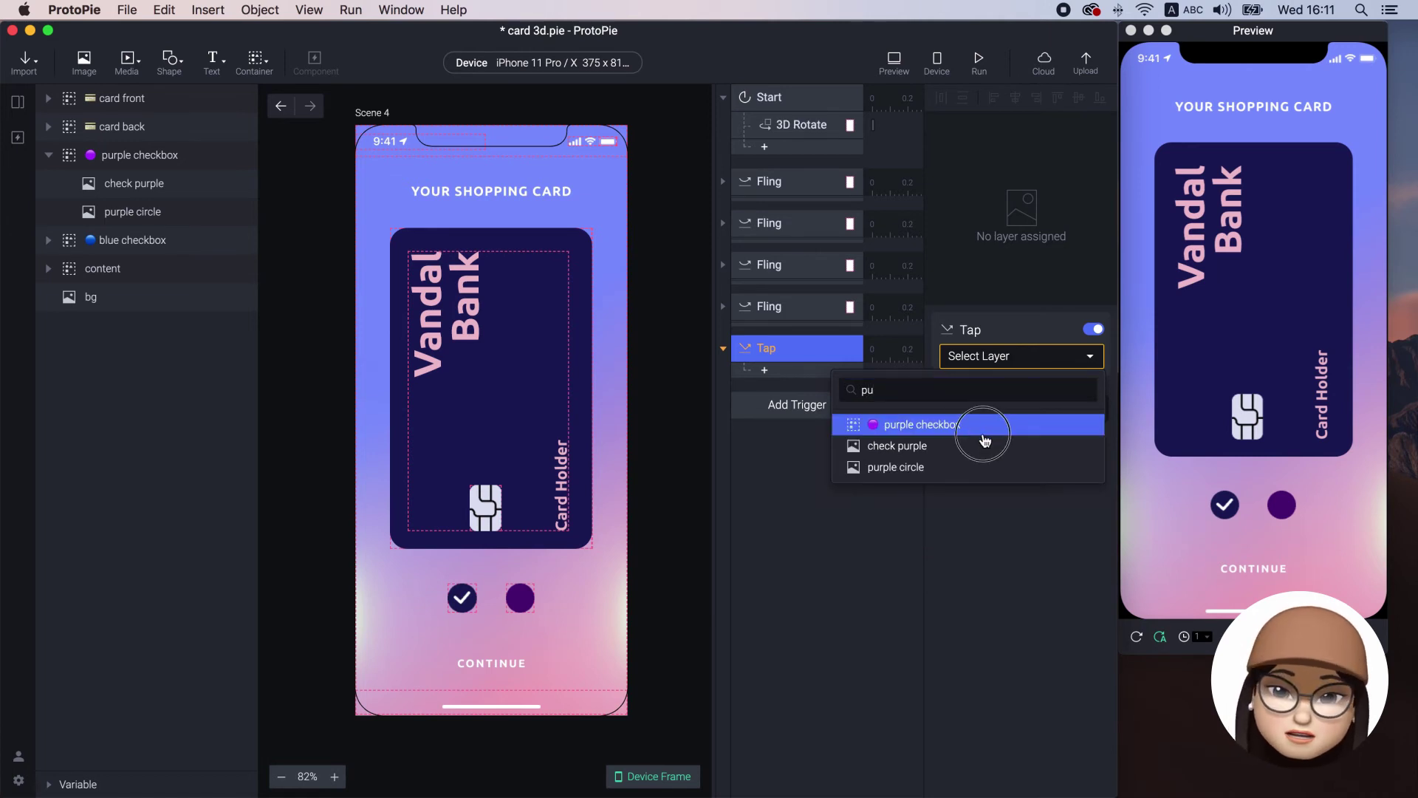
{"action": "left_click", "coordinate": [797, 373]}
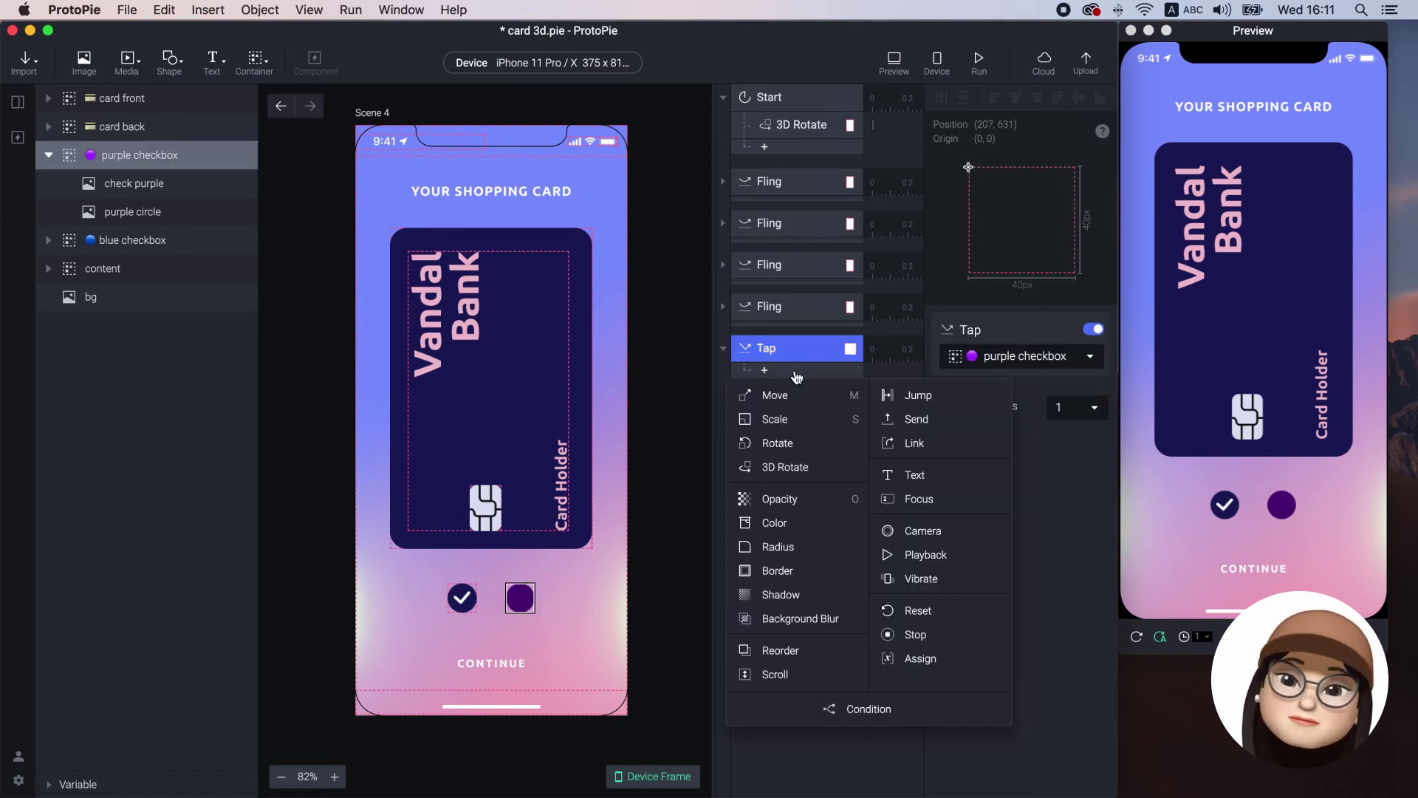
{"action": "left_click", "coordinate": [807, 523]}
{"action": "left_click", "coordinate": [998, 357]}
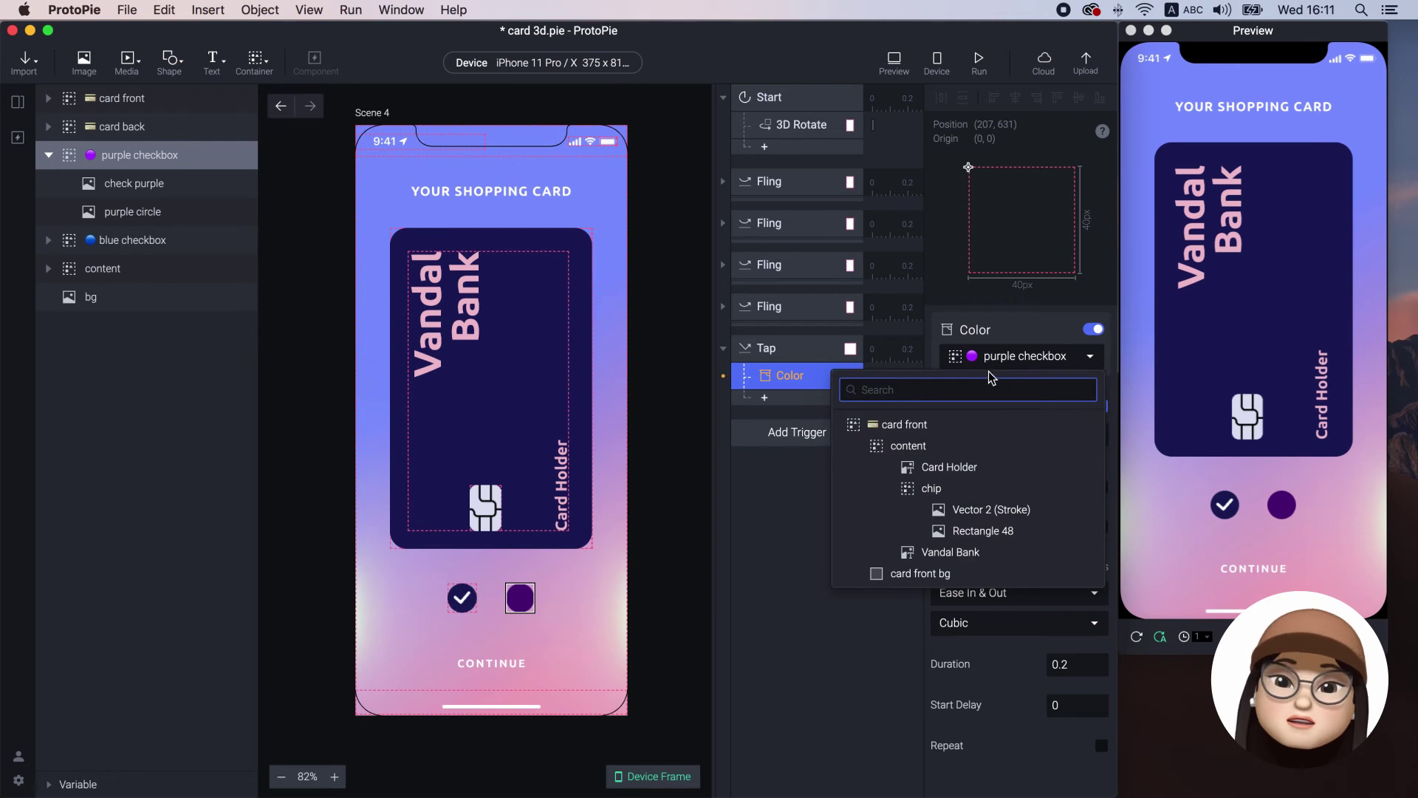
{"action": "left_click", "coordinate": [932, 574]}
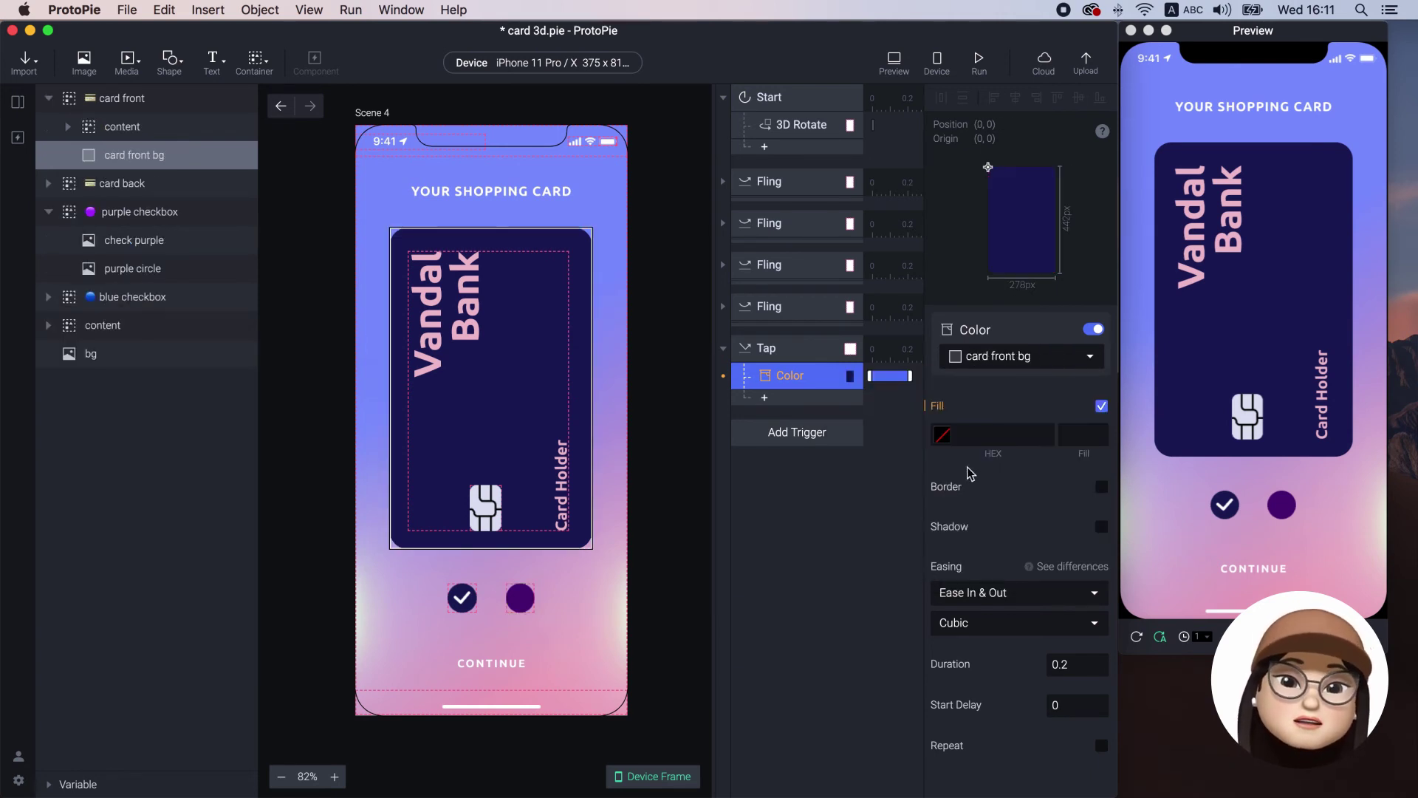
{"action": "left_click", "coordinate": [942, 435]}
{"action": "left_click", "coordinate": [1034, 633]}
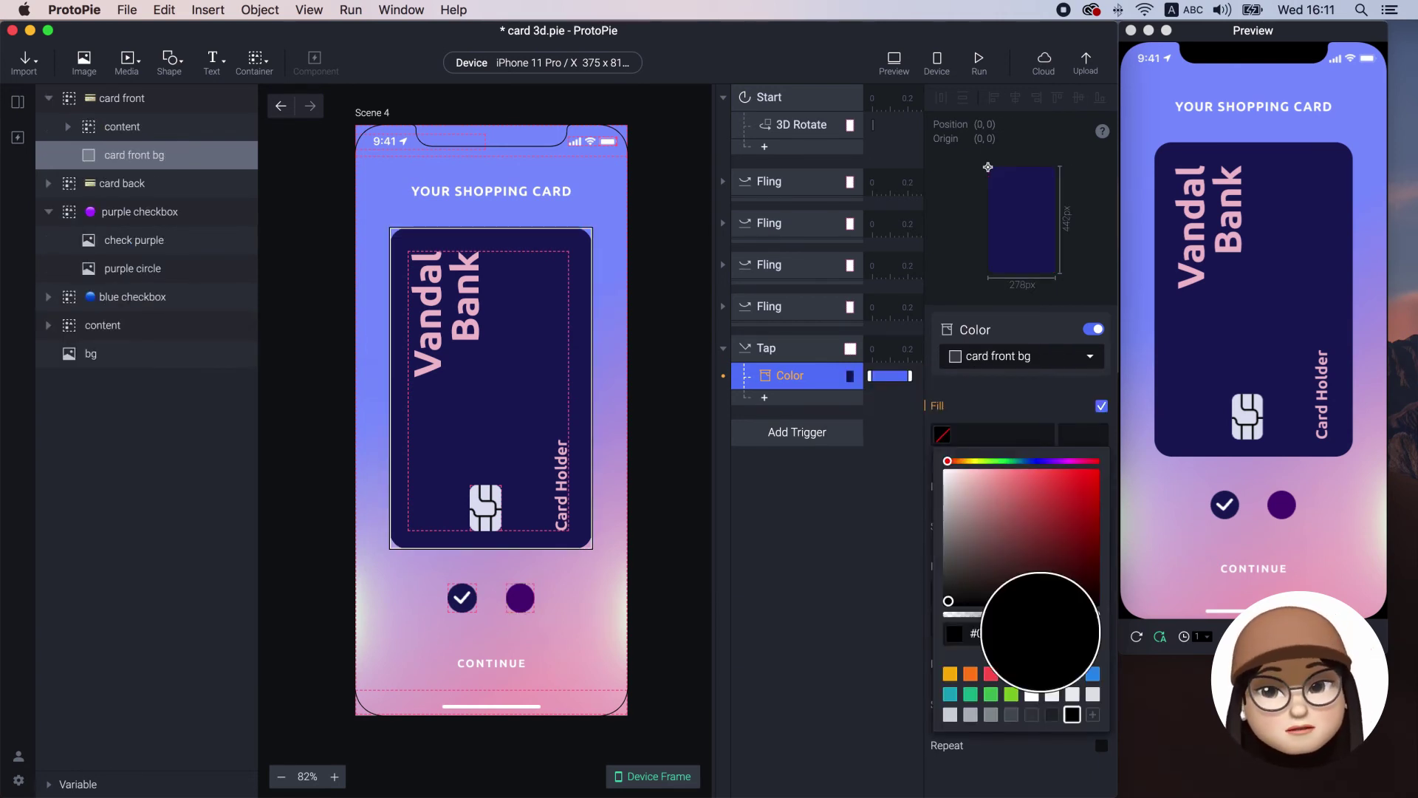
{"action": "left_click", "coordinate": [525, 589]}
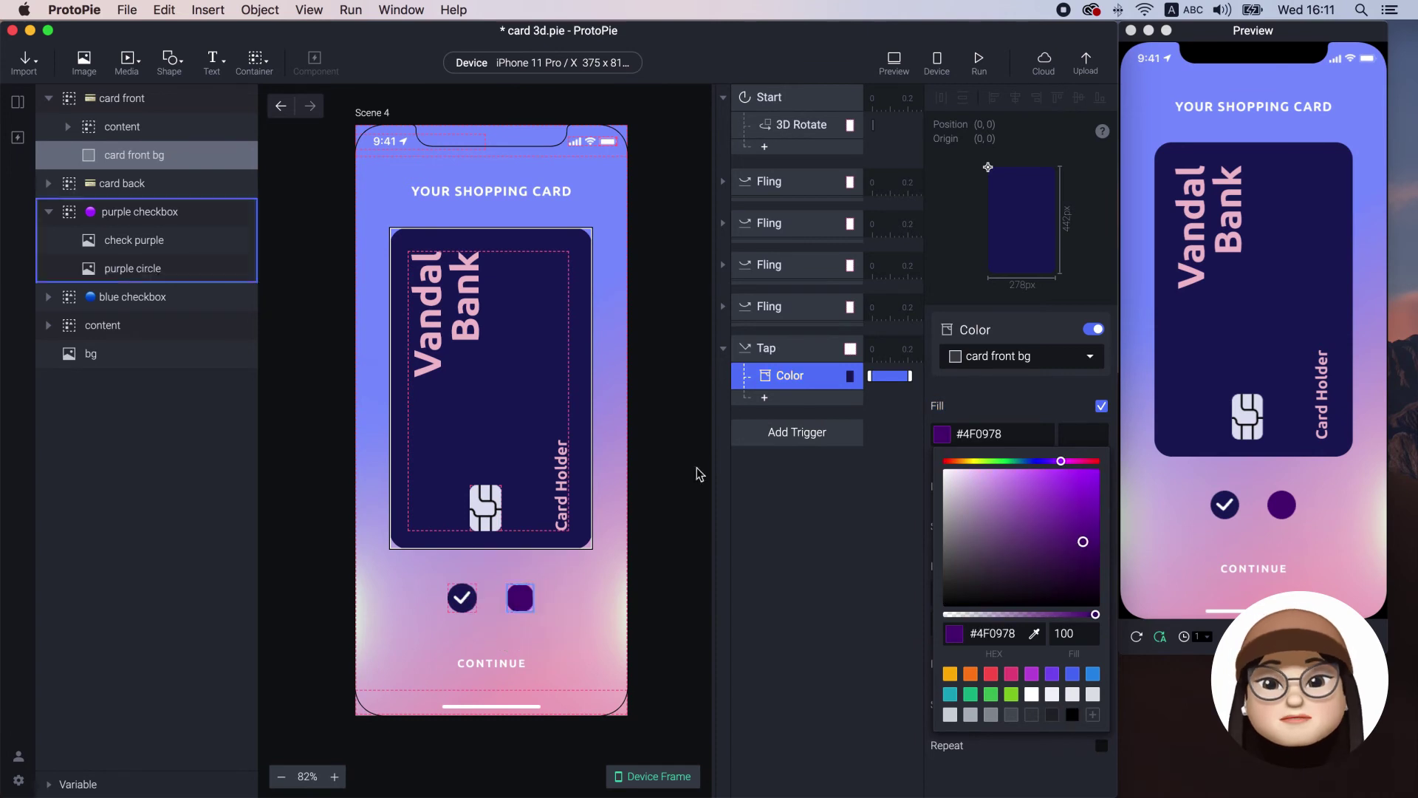
{"action": "left_click", "coordinate": [810, 380]}
Step: Duplicate the Color response onto card back bg and tap the purple checkbox in Preview
{"action": "key", "text": "super+d"}
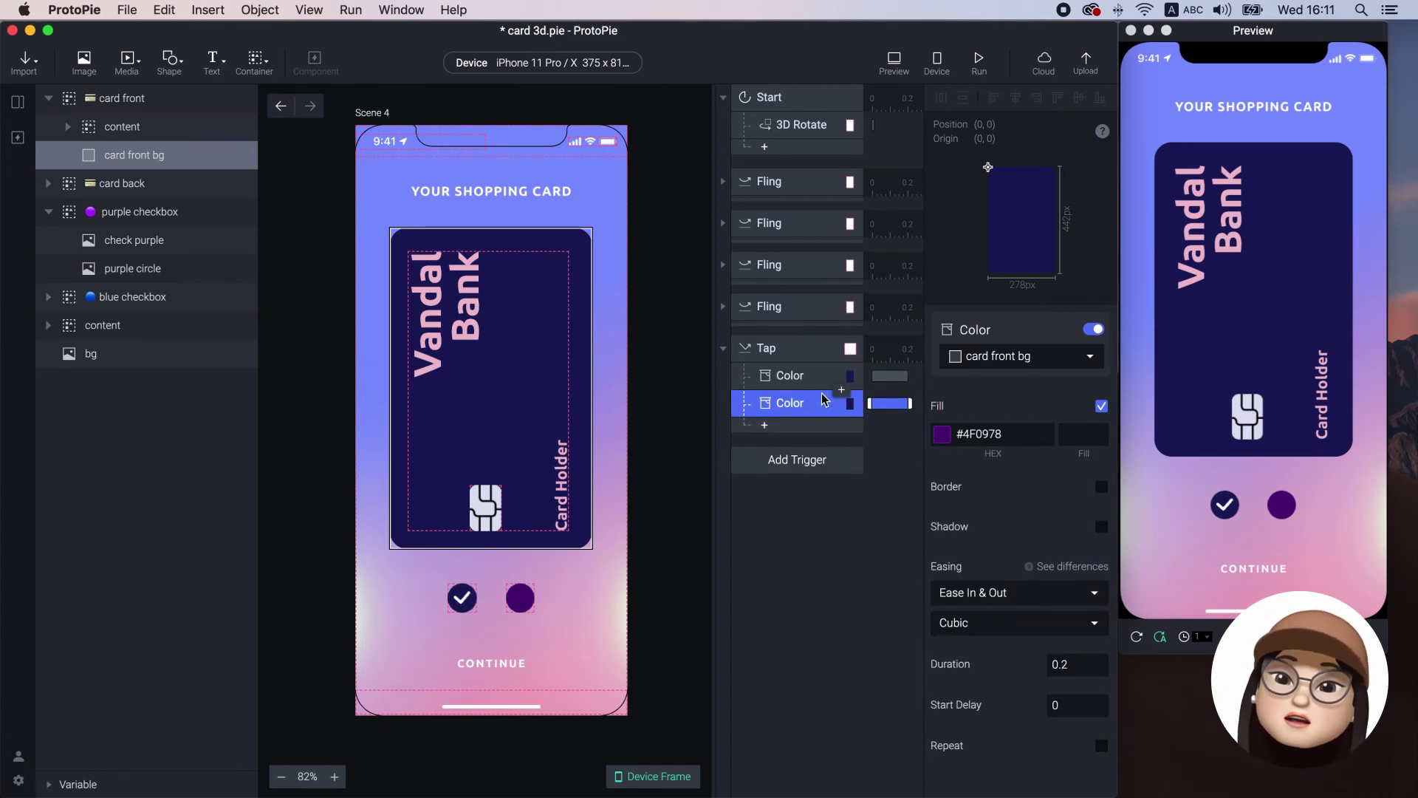
{"action": "left_click", "coordinate": [986, 356]}
{"action": "scroll", "coordinate": [941, 504], "scroll_direction": "down", "scroll_amount": 3}
{"action": "scroll", "coordinate": [942, 504], "scroll_direction": "down", "scroll_amount": 10}
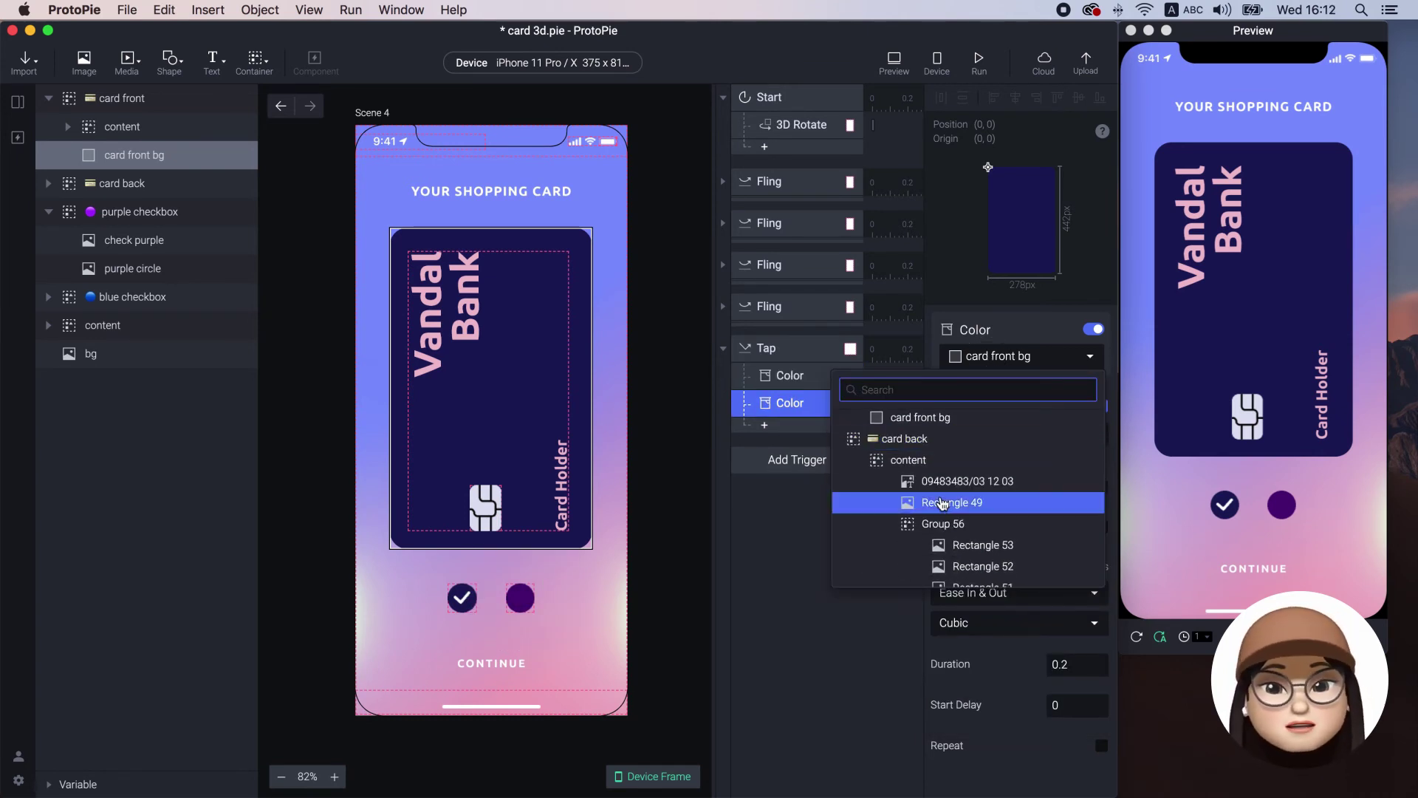
{"action": "scroll", "coordinate": [942, 504], "scroll_direction": "down", "scroll_amount": 3}
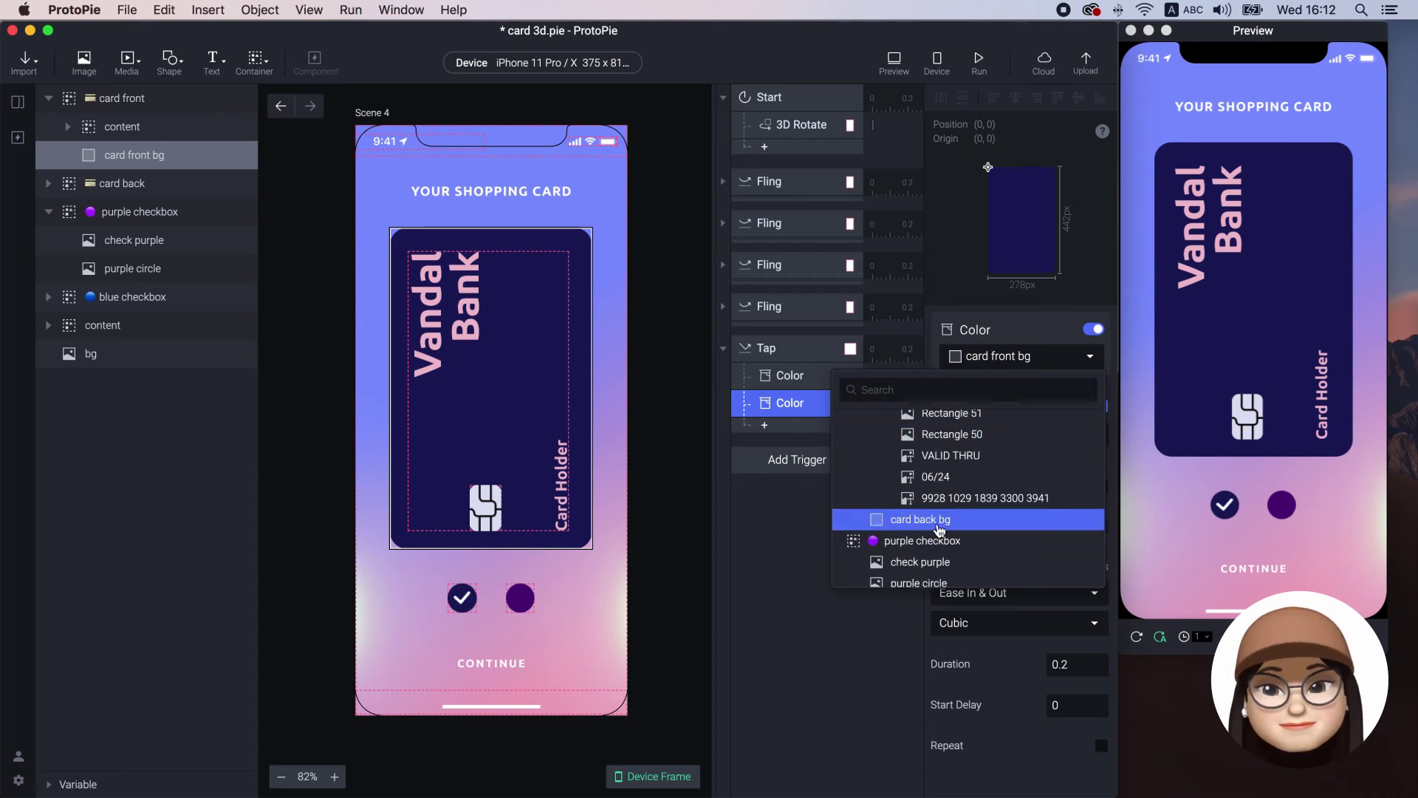
{"action": "left_click", "coordinate": [939, 519]}
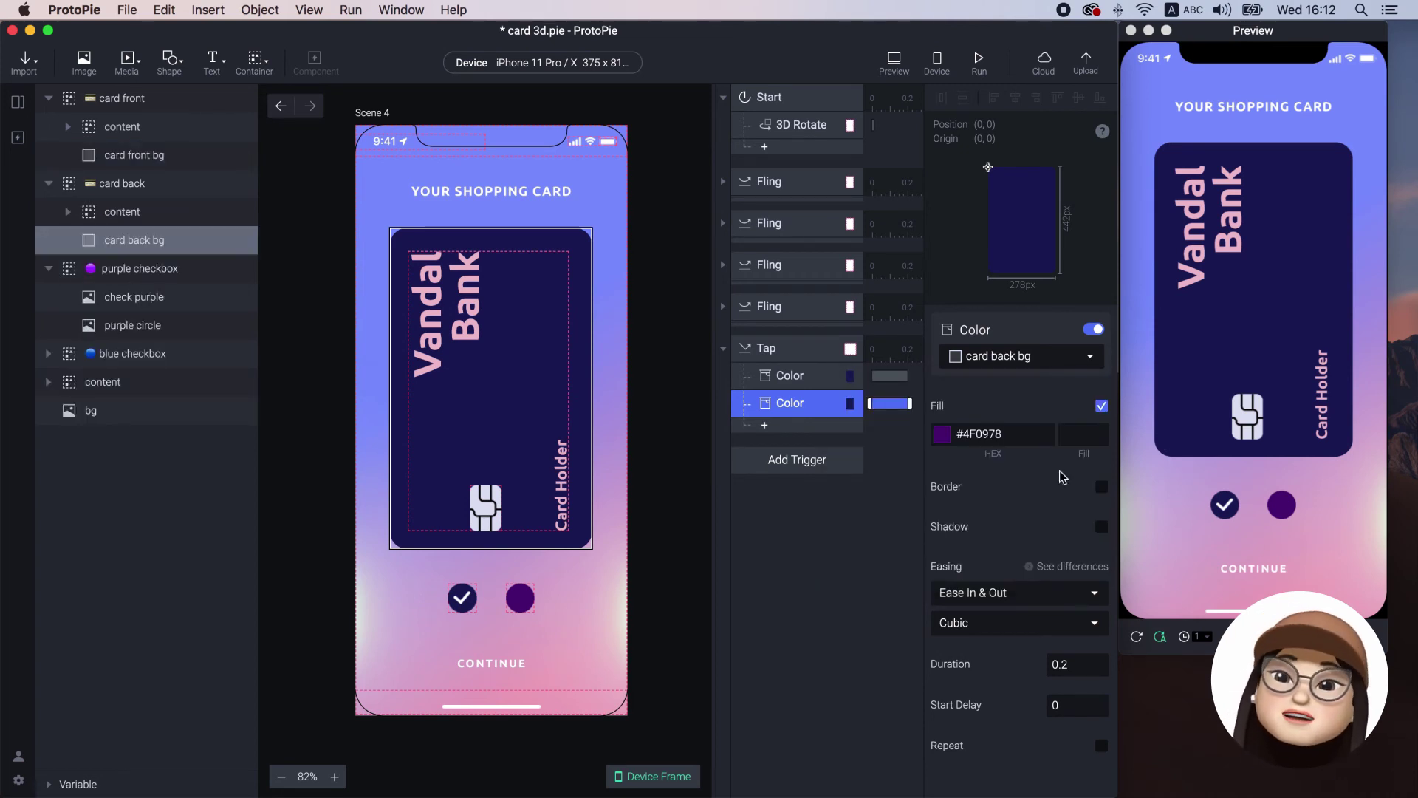
{"action": "left_click", "coordinate": [1280, 505]}
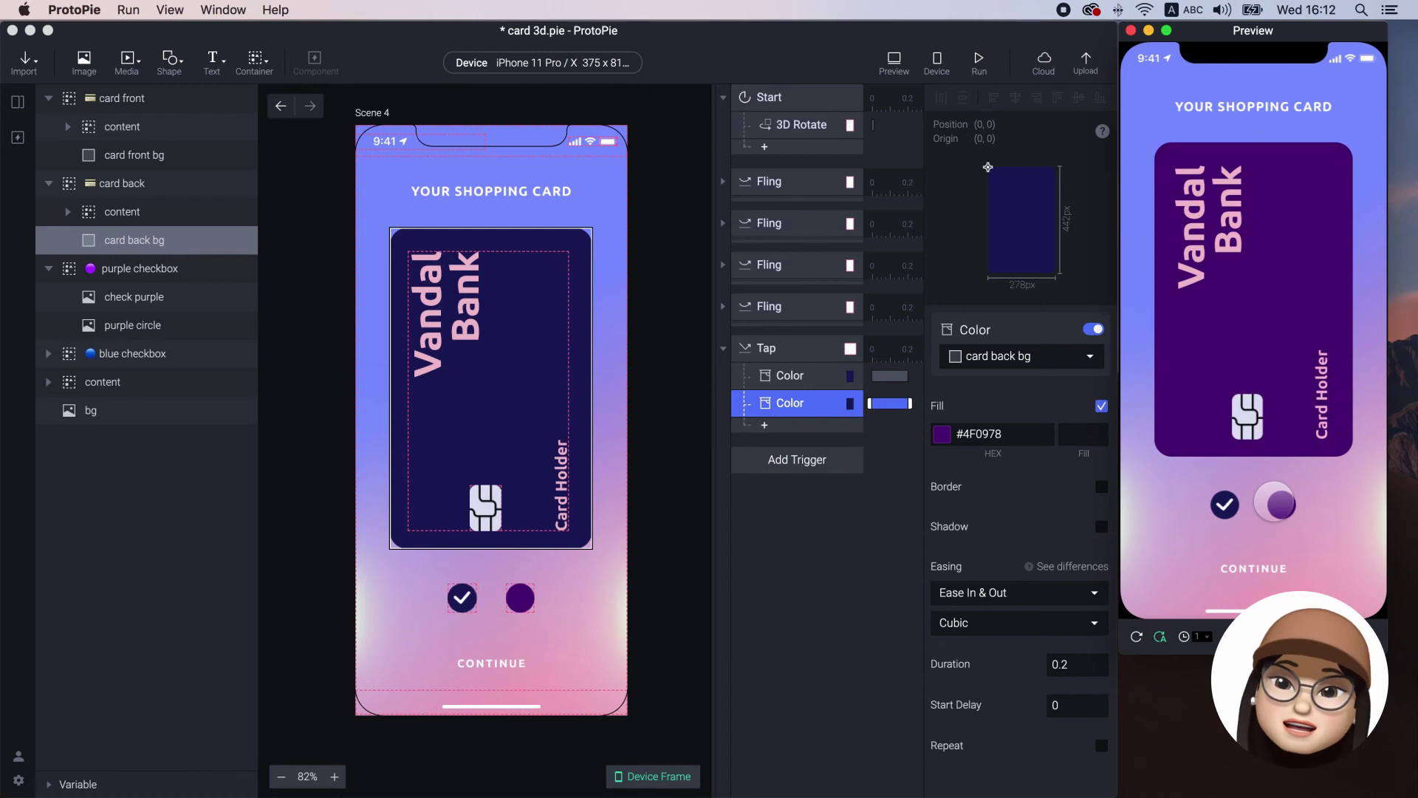
Step: Add an Opacity response to the Tap that sets check purple to 100
{"action": "left_click_drag", "start_coordinate": [1220, 361], "coordinate": [1155, 352]}
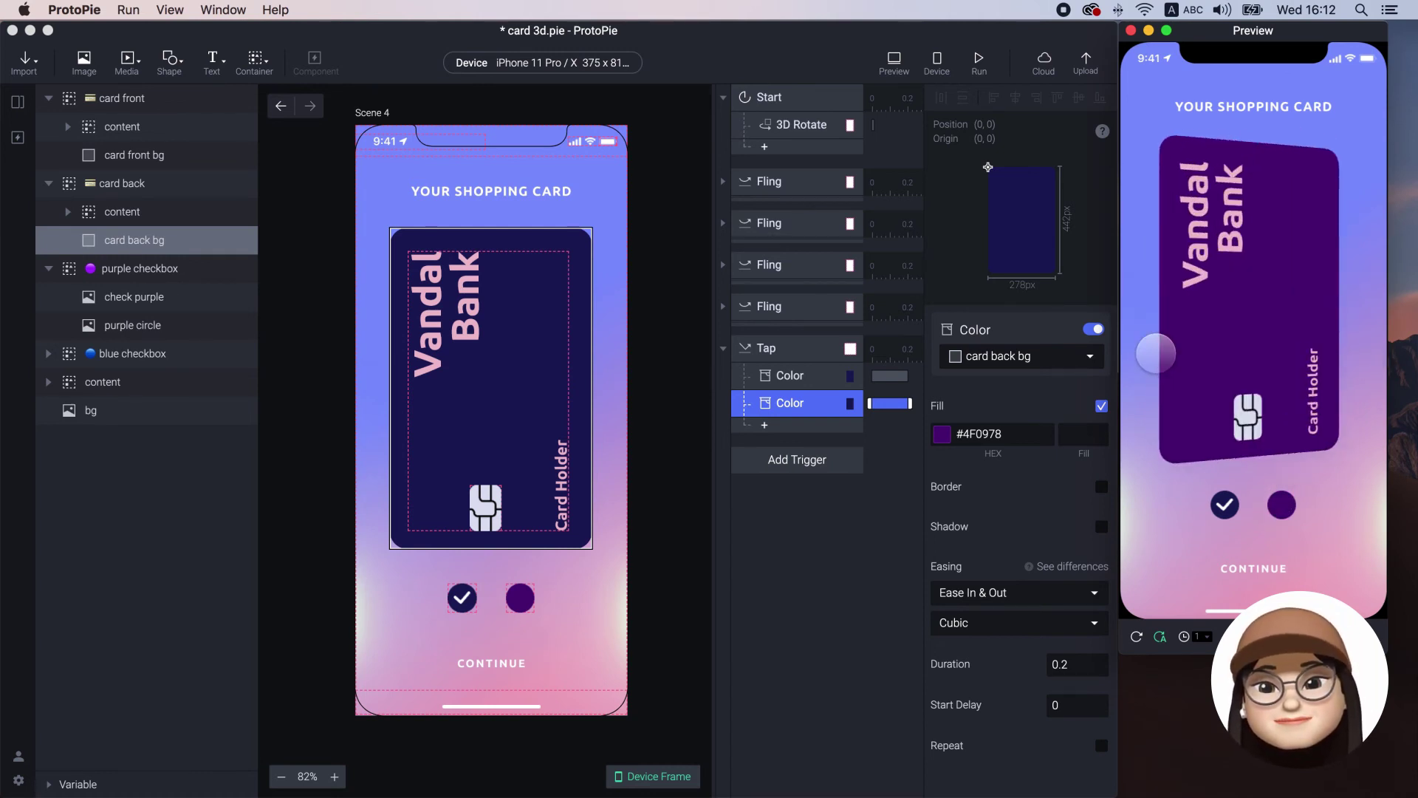
{"action": "left_click", "coordinate": [763, 432]}
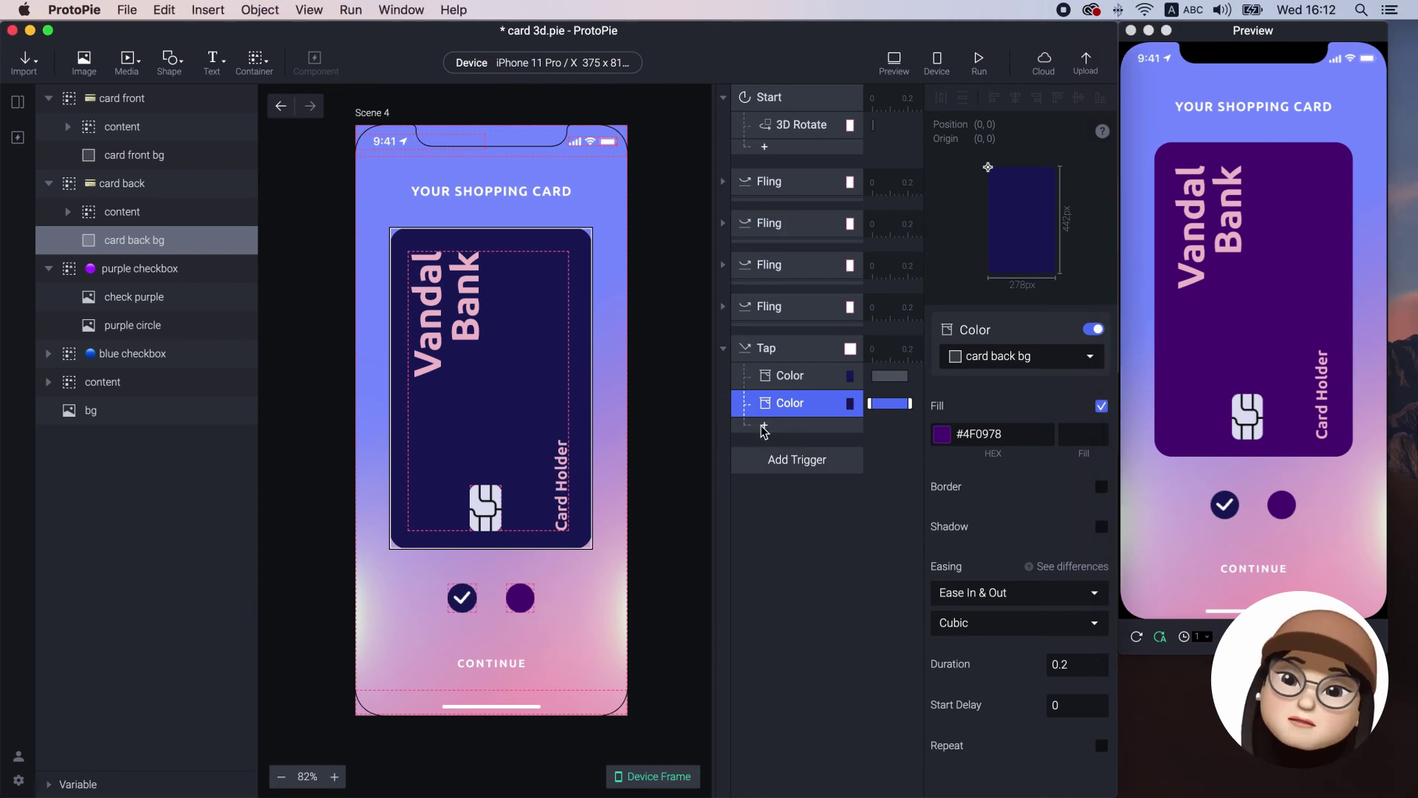
{"action": "left_click", "coordinate": [764, 428]}
{"action": "left_click", "coordinate": [779, 553]}
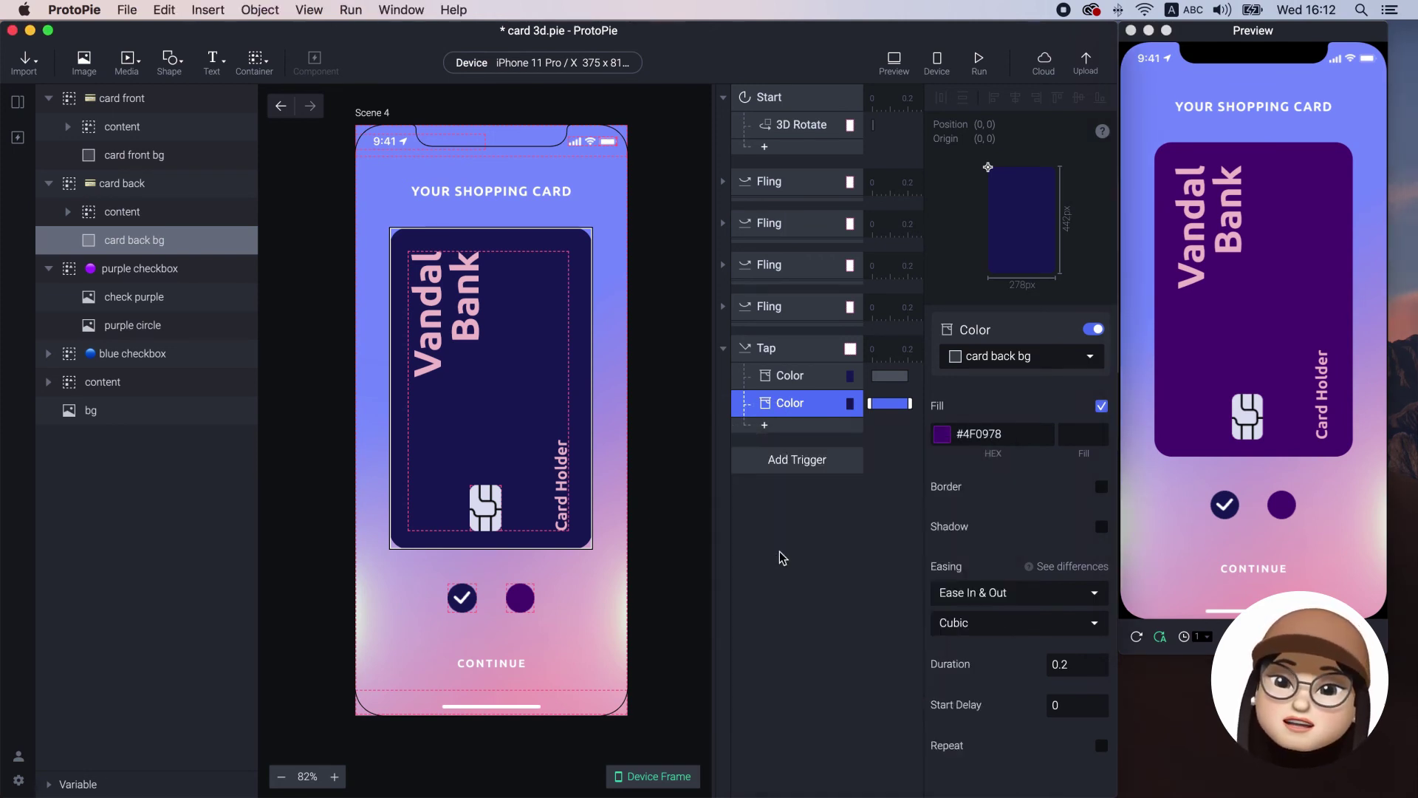
{"action": "left_click", "coordinate": [1009, 358]}
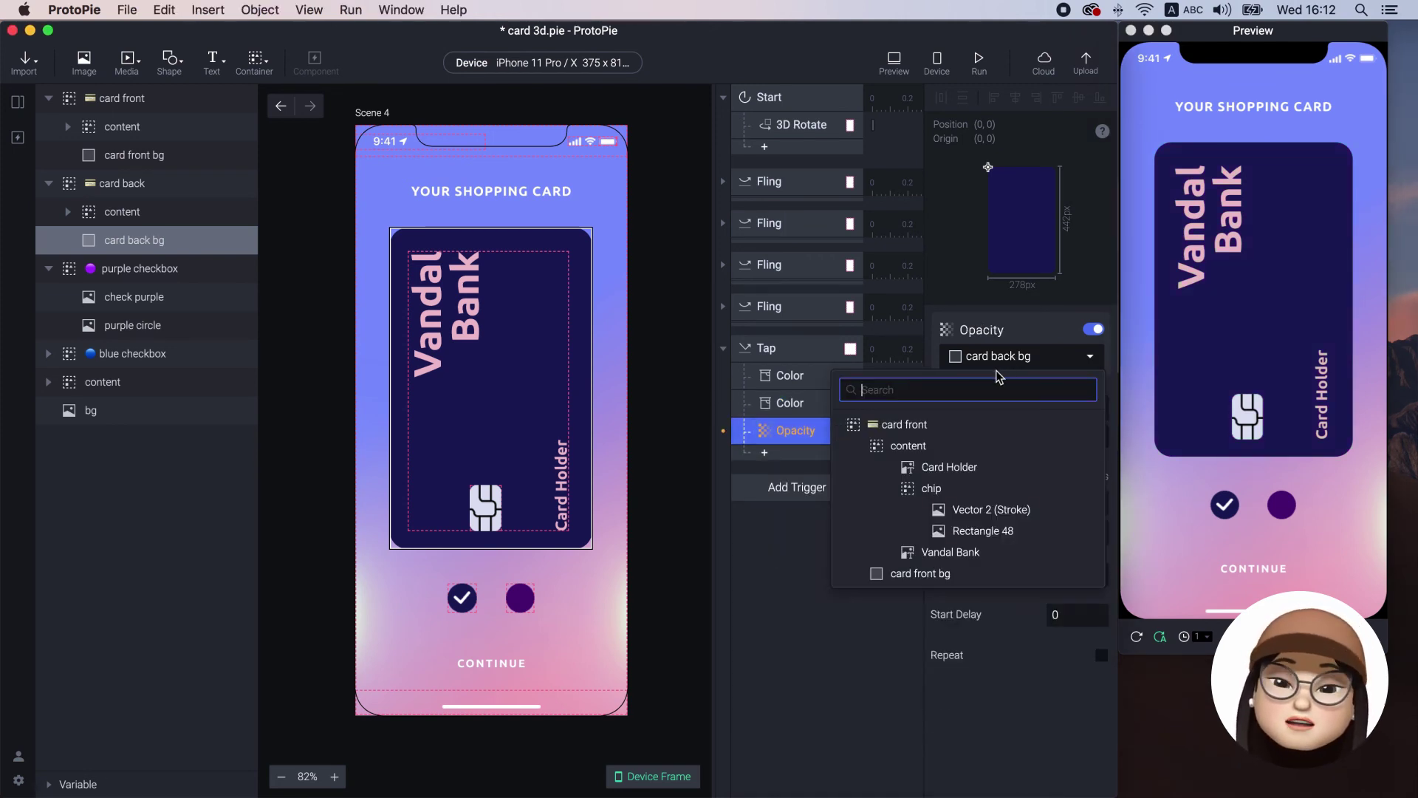
{"action": "type", "text": "ch"}
{"action": "left_click", "coordinate": [962, 466]}
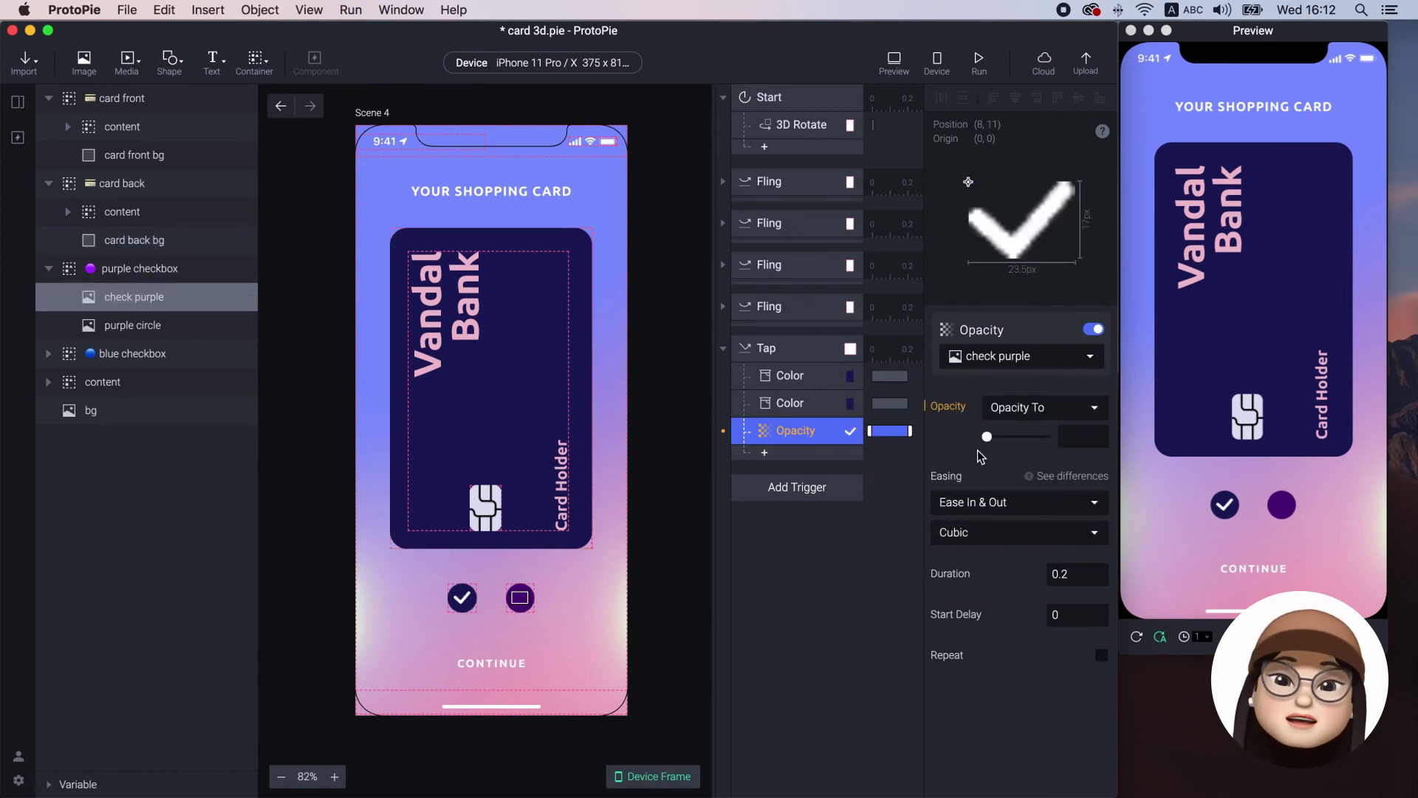
{"action": "left_click_drag", "start_coordinate": [987, 436], "coordinate": [1066, 437]}
Step: Add a second Opacity response that sets check blue to 0
{"action": "left_click", "coordinate": [797, 456]}
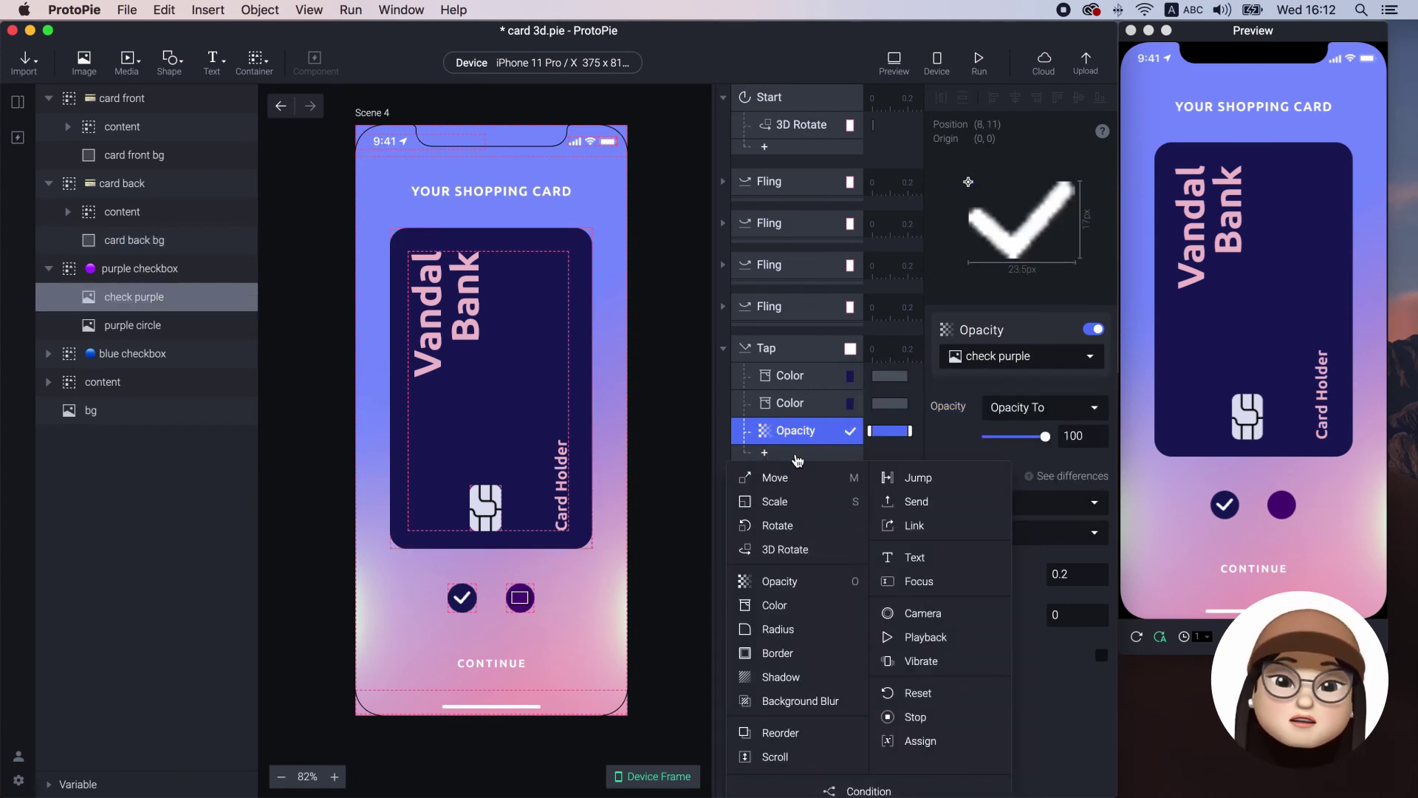
{"action": "key", "text": "o"}
{"action": "left_click", "coordinate": [1006, 362]}
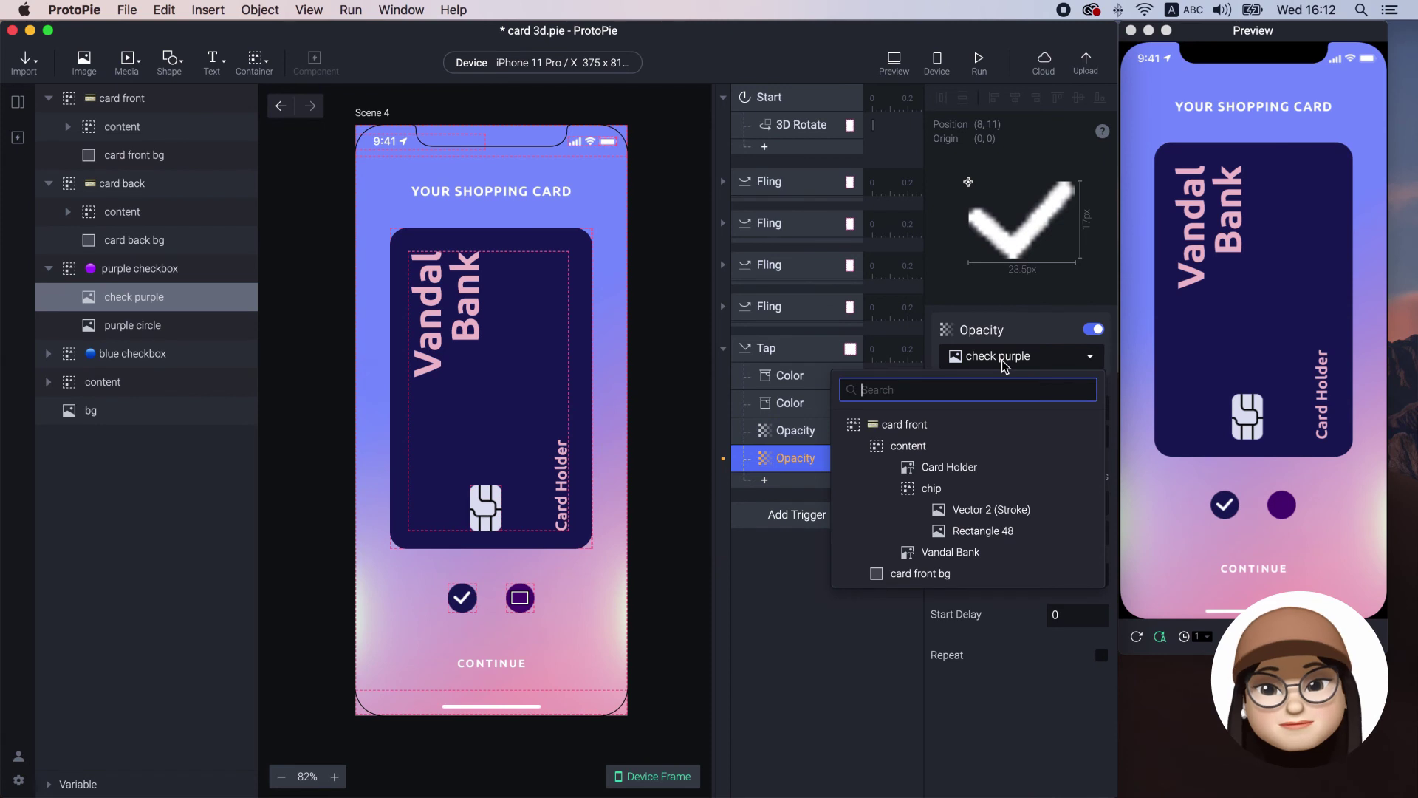
{"action": "type", "text": "ch"}
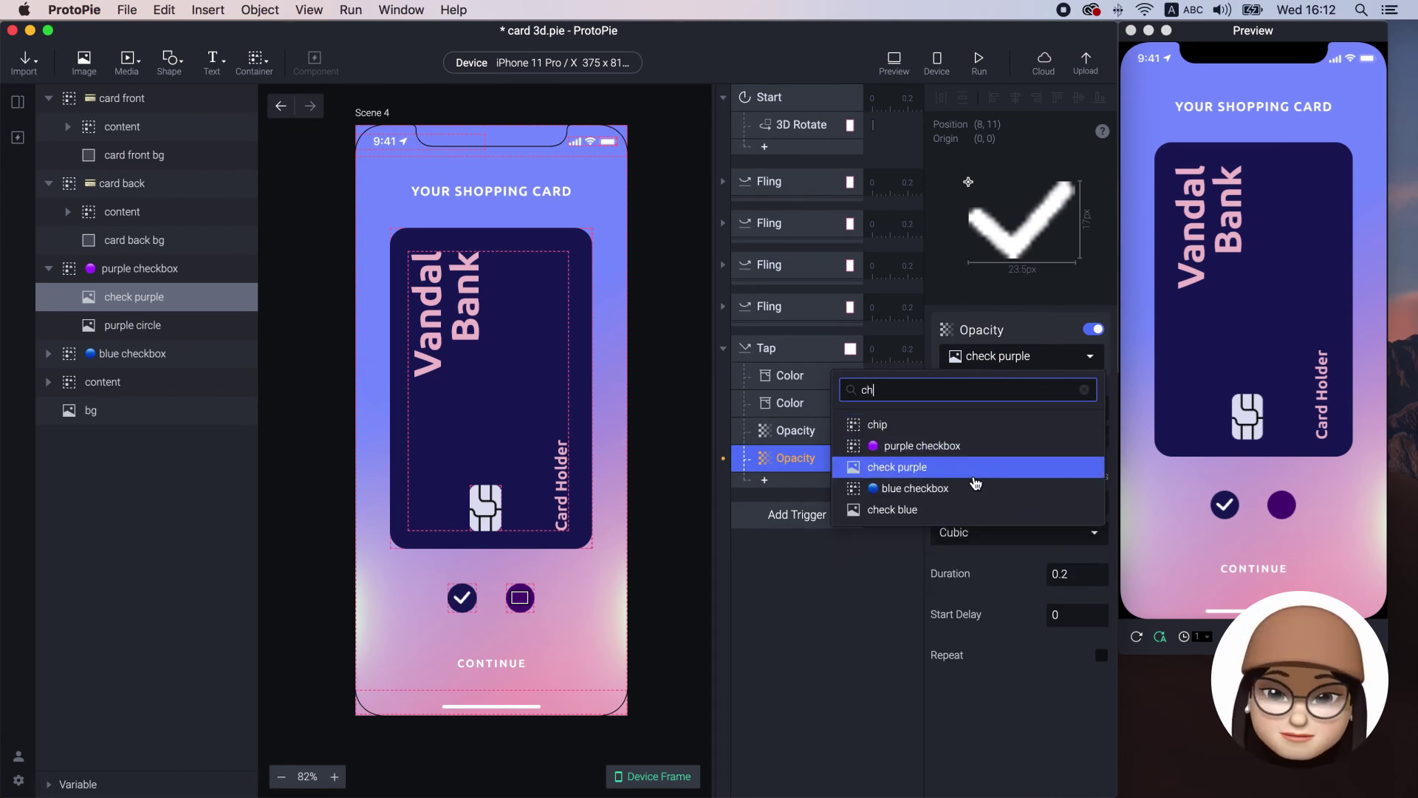
{"action": "left_click", "coordinate": [972, 511]}
{"action": "left_click_drag", "start_coordinate": [993, 436], "coordinate": [929, 439]}
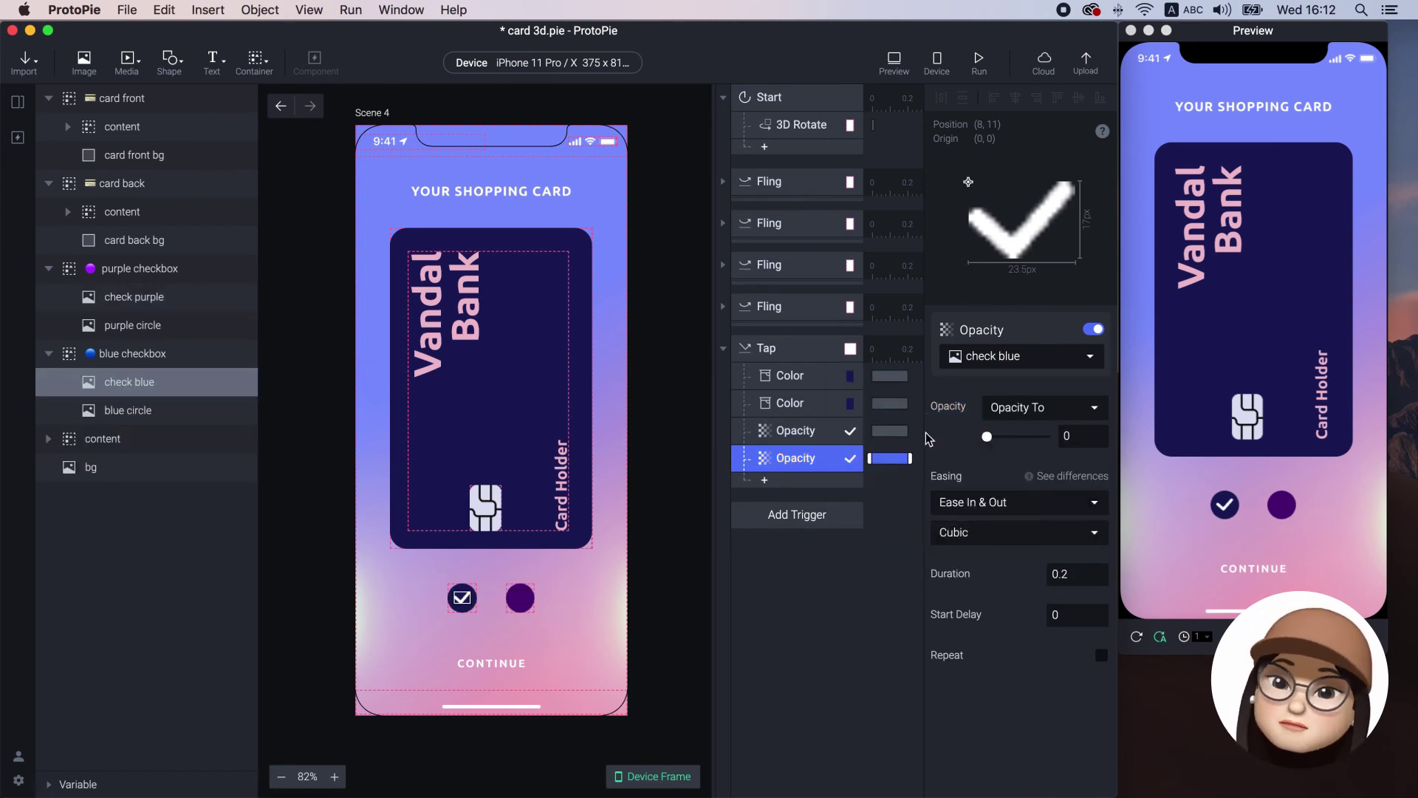
{"action": "left_click", "coordinate": [802, 597]}
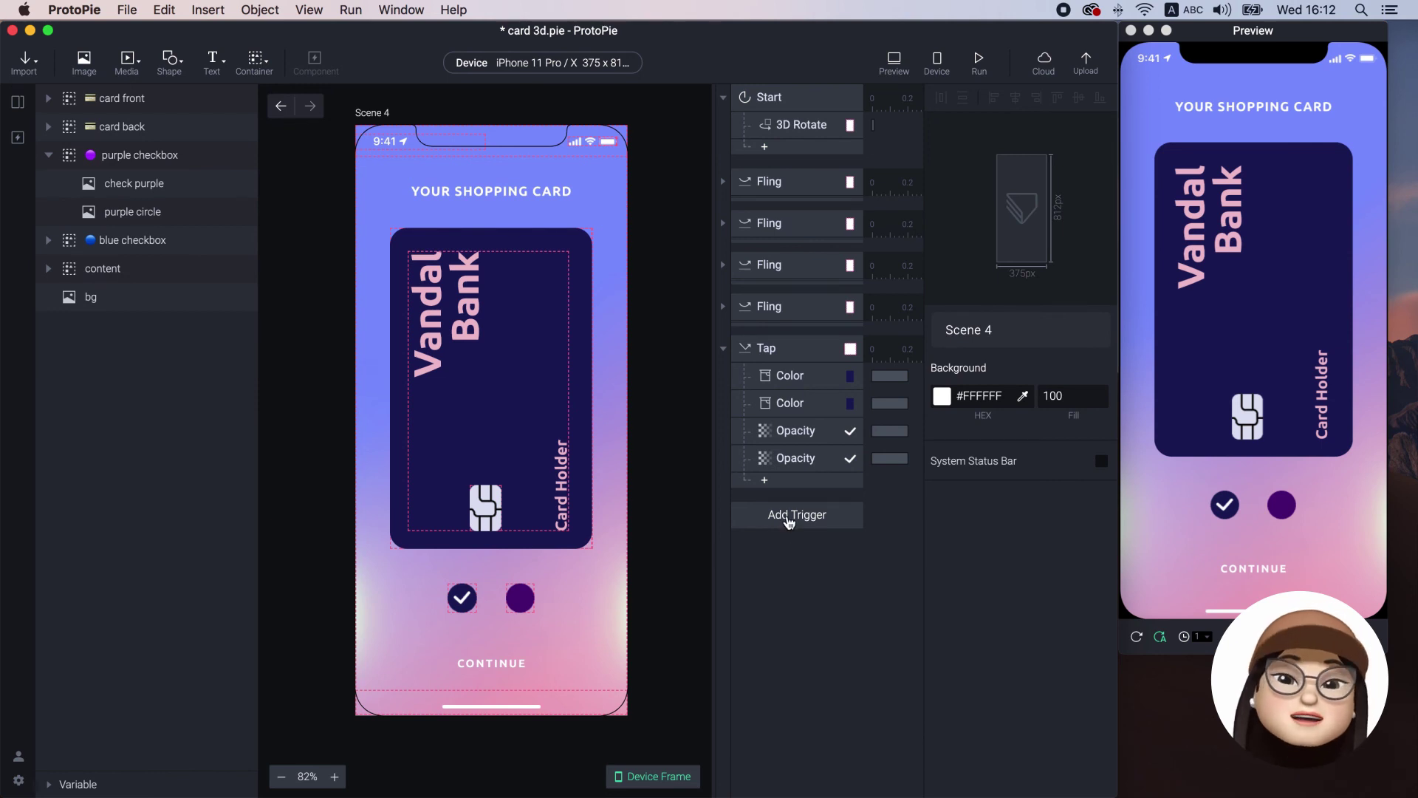
Step: Duplicate the purple Tap trigger and make the copy respond to blue checkbox
{"action": "left_click", "coordinate": [805, 348]}
{"action": "key", "text": "super+d"}
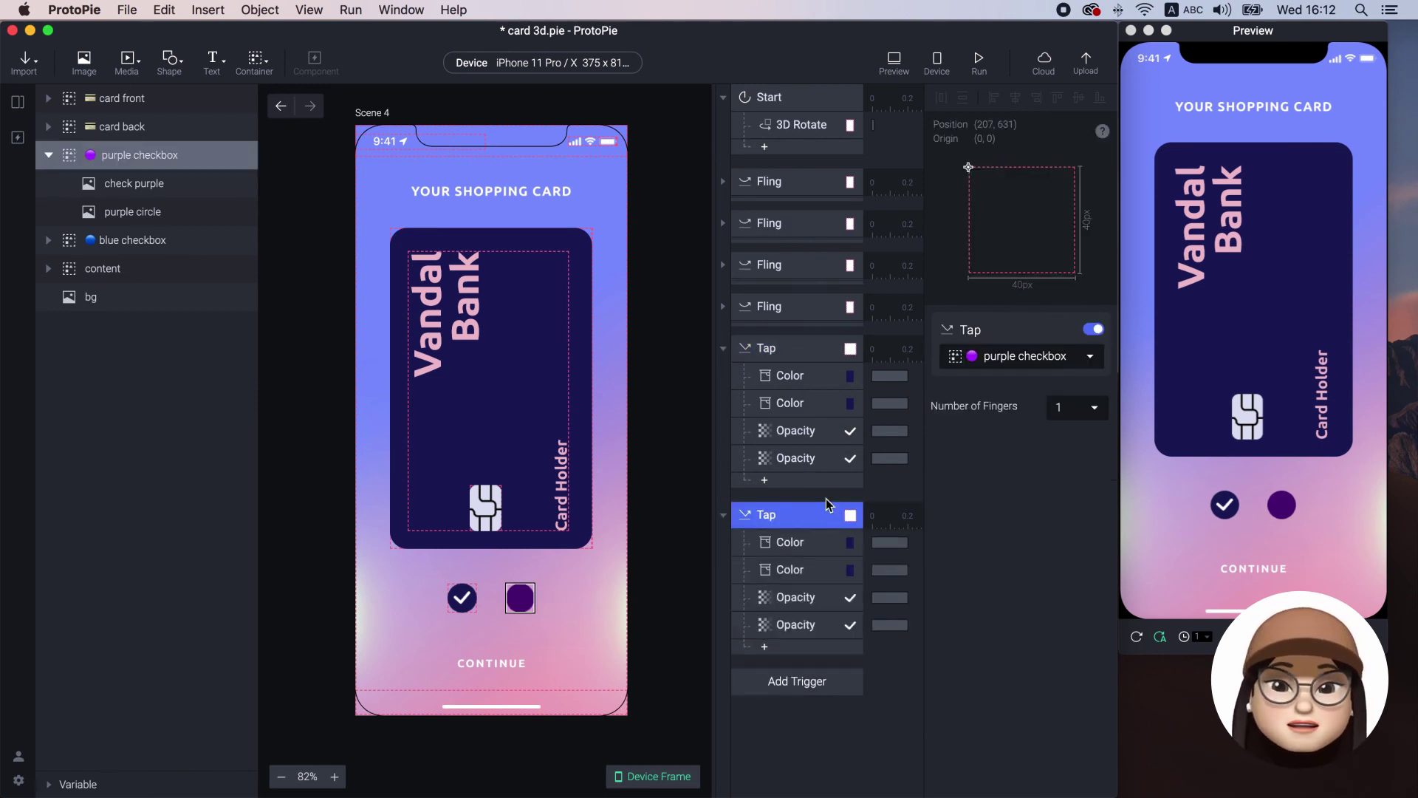
{"action": "left_click", "coordinate": [1004, 357]}
{"action": "type", "text": "blue"}
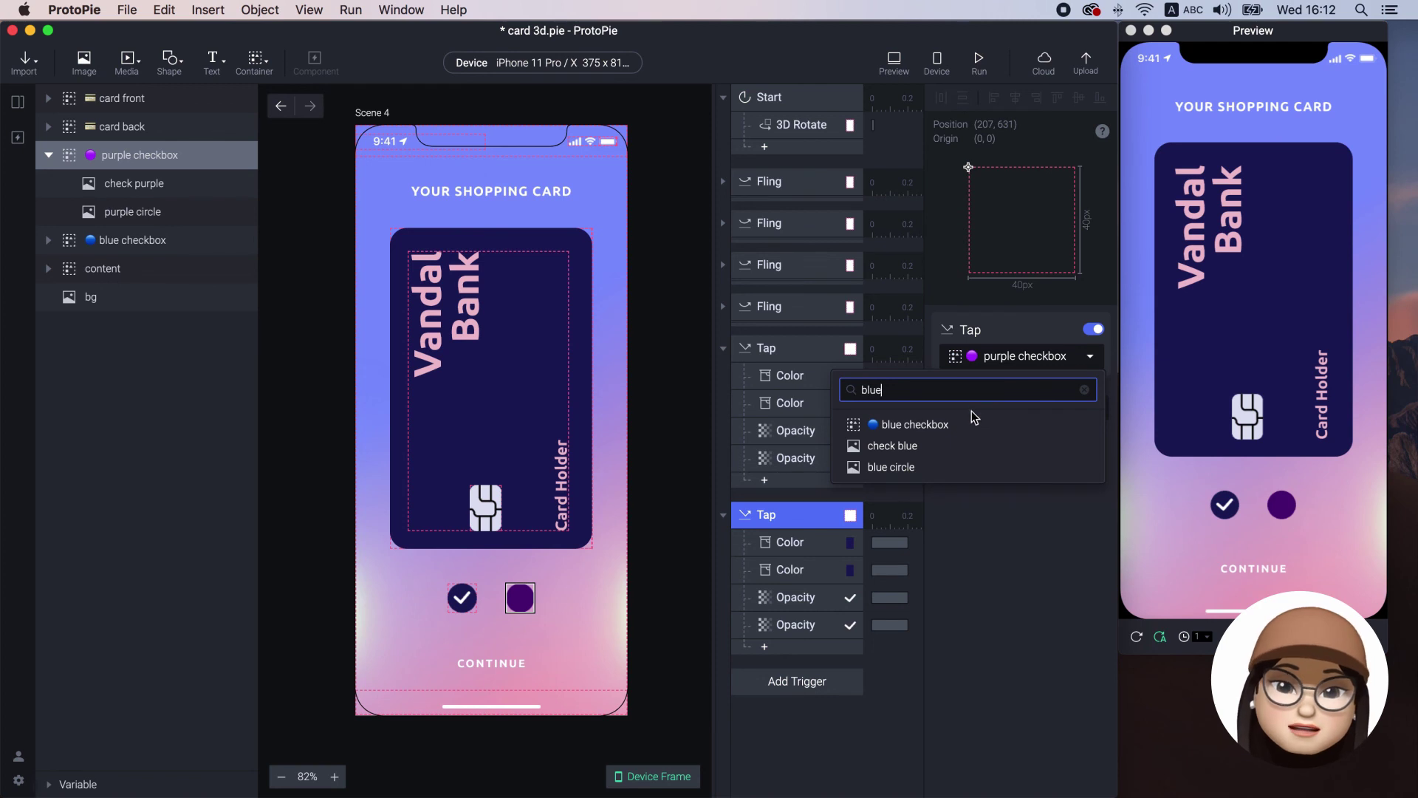
{"action": "left_click", "coordinate": [973, 420]}
Step: Set both copied Color responses to the sampled navy #1A195B
{"action": "left_click", "coordinate": [809, 543]}
{"action": "left_click", "coordinate": [812, 569], "text": "shift"}
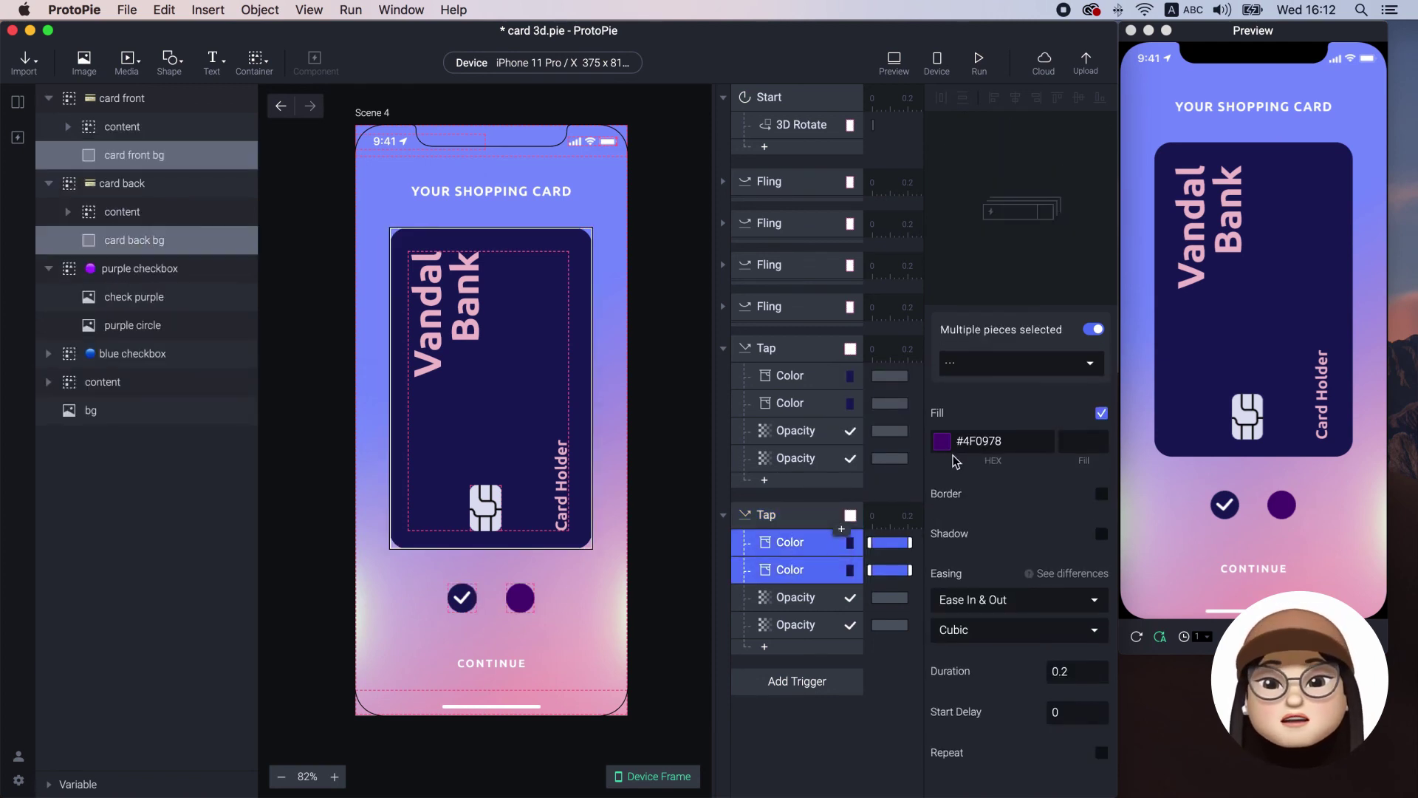
{"action": "left_click", "coordinate": [942, 442]}
{"action": "left_click", "coordinate": [1037, 642]}
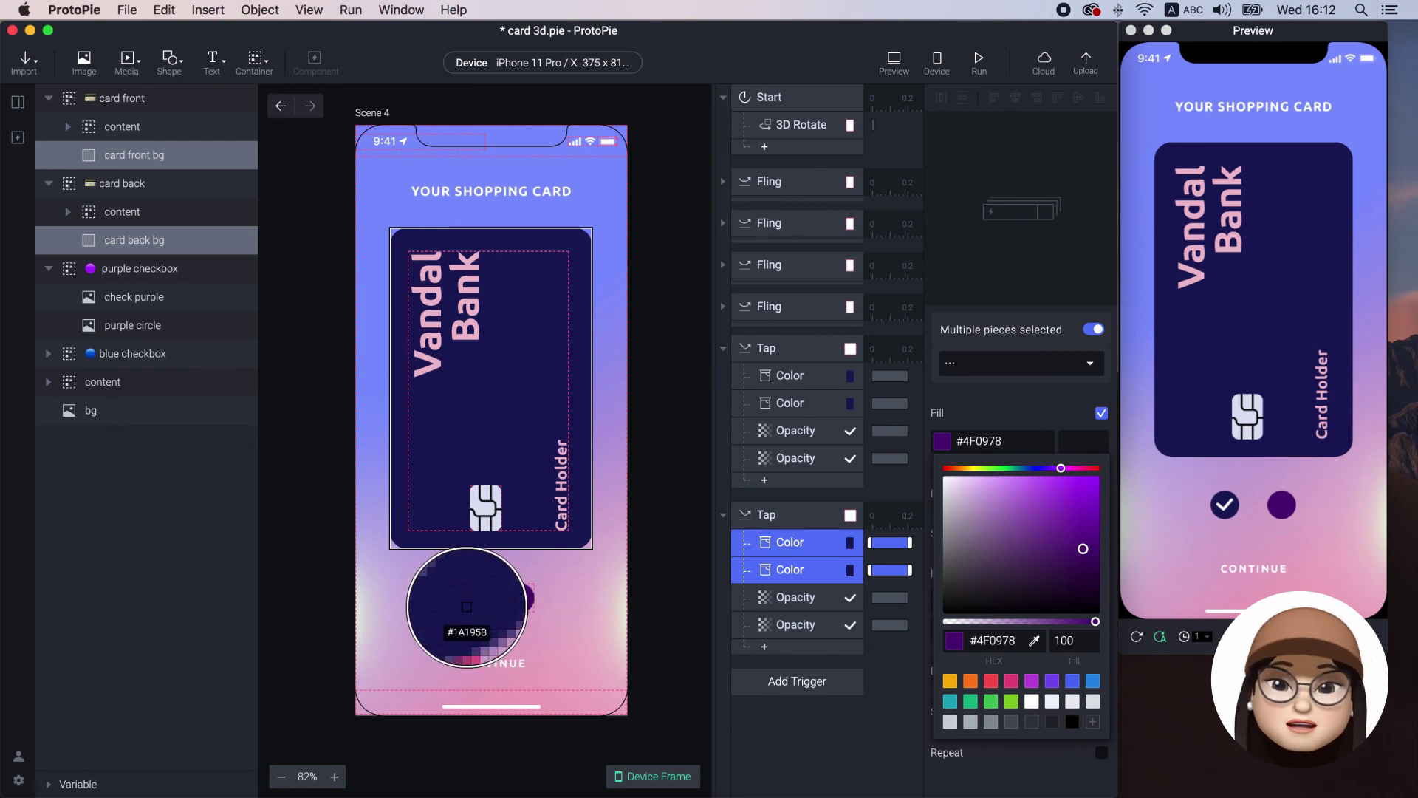
{"action": "left_click", "coordinate": [462, 597]}
{"action": "left_click", "coordinate": [801, 607]}
Step: Swap the copy's opacities: check purple to 0, check blue to 100
{"action": "left_click", "coordinate": [802, 607]}
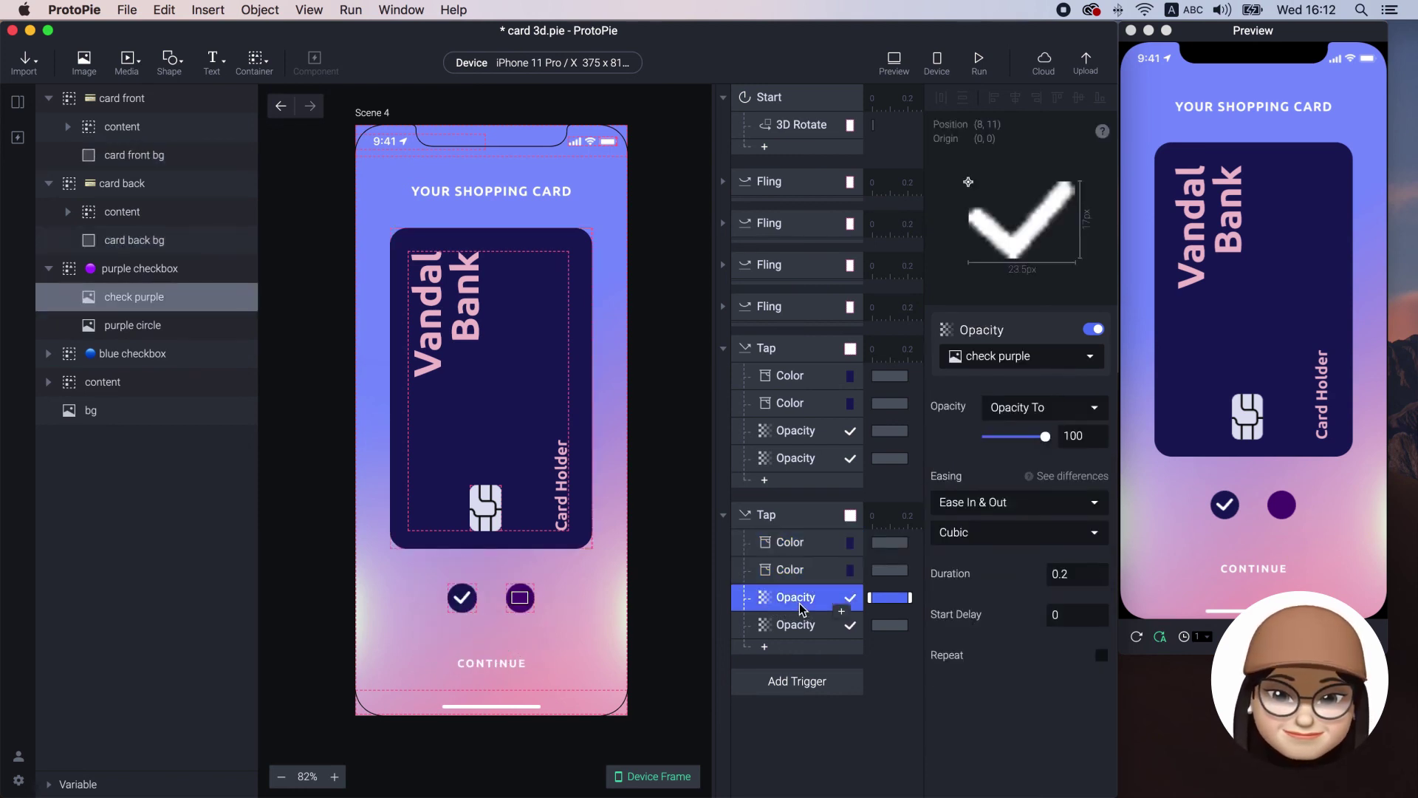
{"action": "mouse_move", "coordinate": [1043, 436]}
{"action": "left_mouse_down"}
{"action": "mouse_move", "coordinate": [983, 438]}
{"action": "mouse_move", "coordinate": [1048, 437]}
{"action": "left_mouse_up"}
{"action": "left_click", "coordinate": [826, 632]}
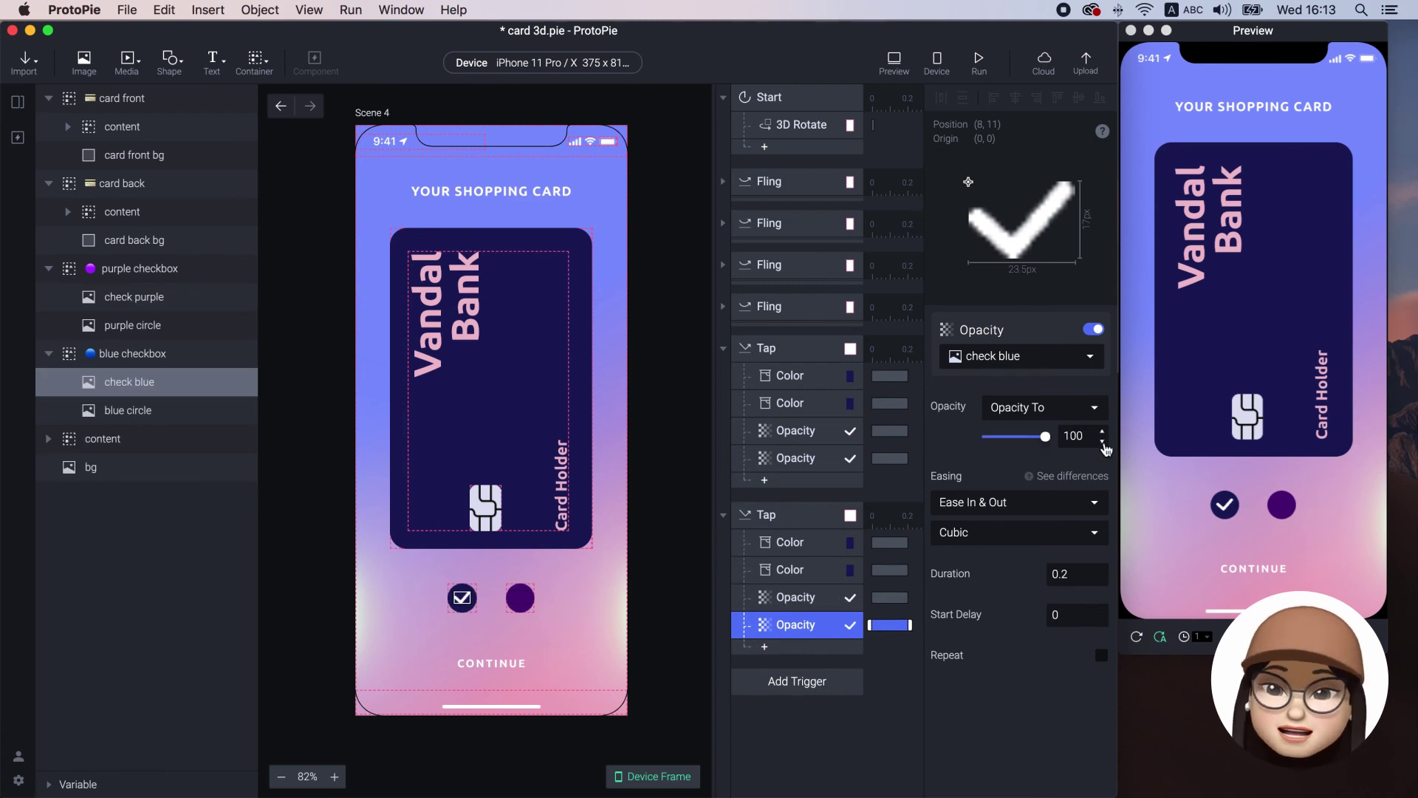
Step: Test in Preview by tapping the blue and purple checkboxes and flinging the card
{"action": "left_click", "coordinate": [1161, 488]}
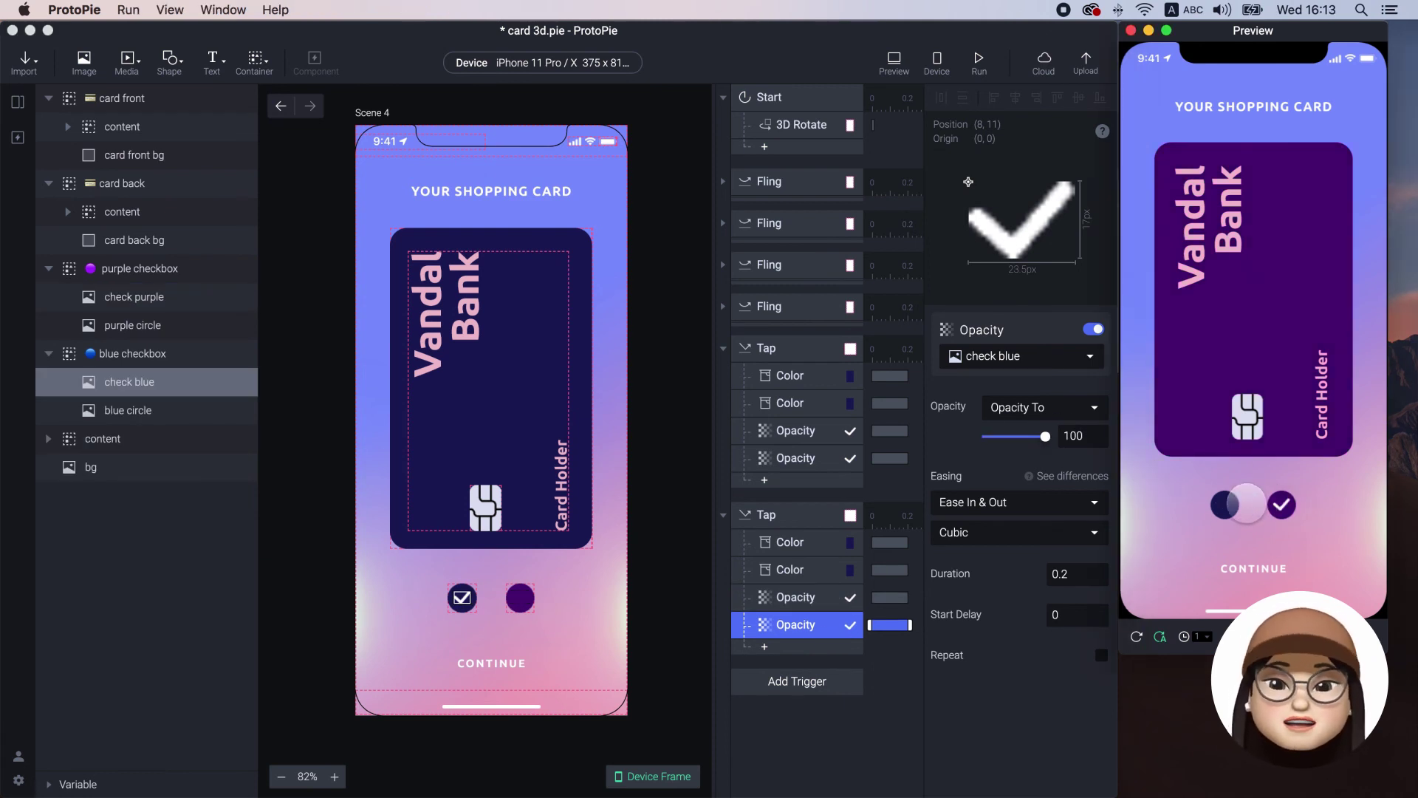
{"action": "left_click", "coordinate": [1224, 504]}
{"action": "mouse_move", "coordinate": [1194, 361]}
{"action": "left_mouse_down"}
{"action": "mouse_move", "coordinate": [1256, 347]}
{"action": "mouse_move", "coordinate": [1183, 344]}
{"action": "left_mouse_up"}
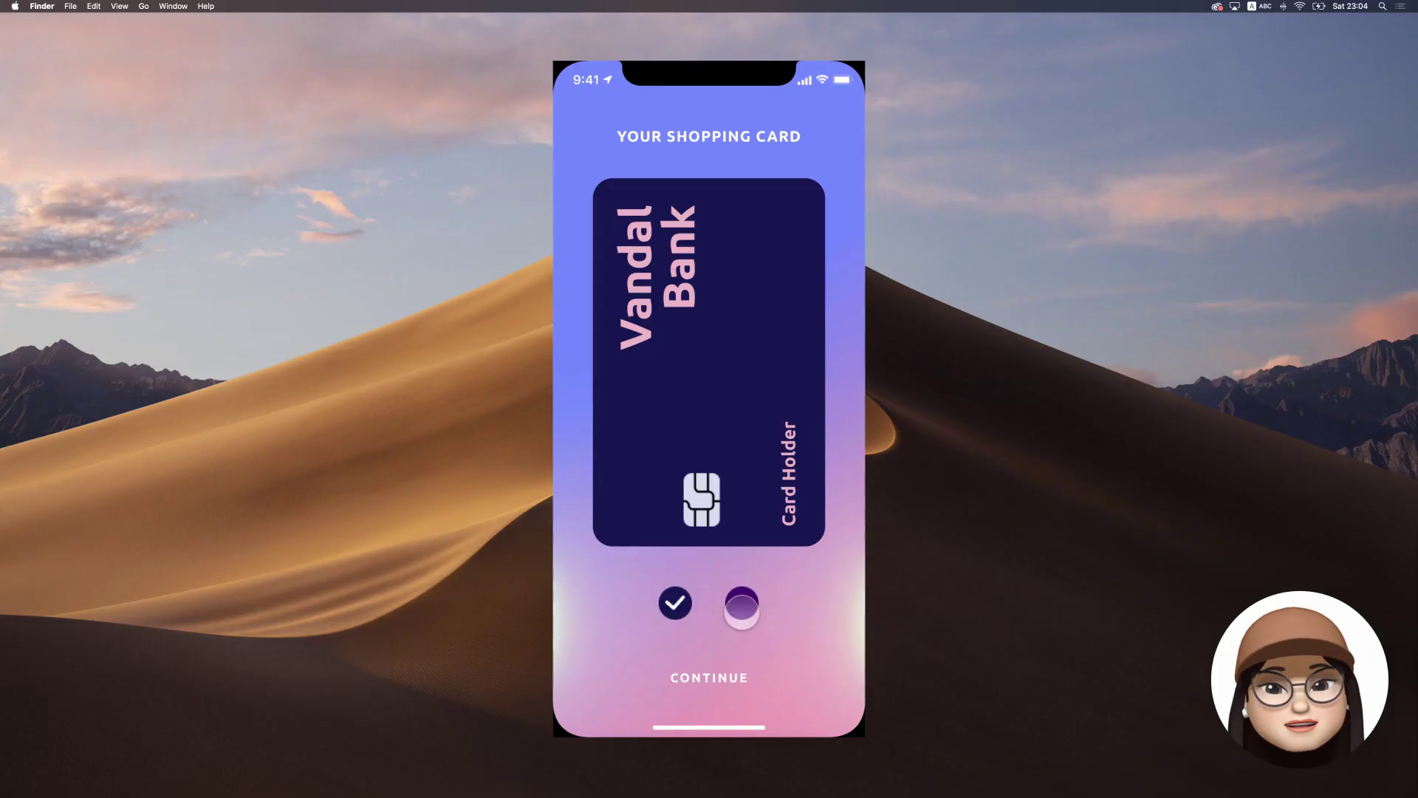
{"action": "left_click", "coordinate": [741, 603]}
{"action": "left_click_drag", "start_coordinate": [735, 468], "coordinate": [813, 443]}
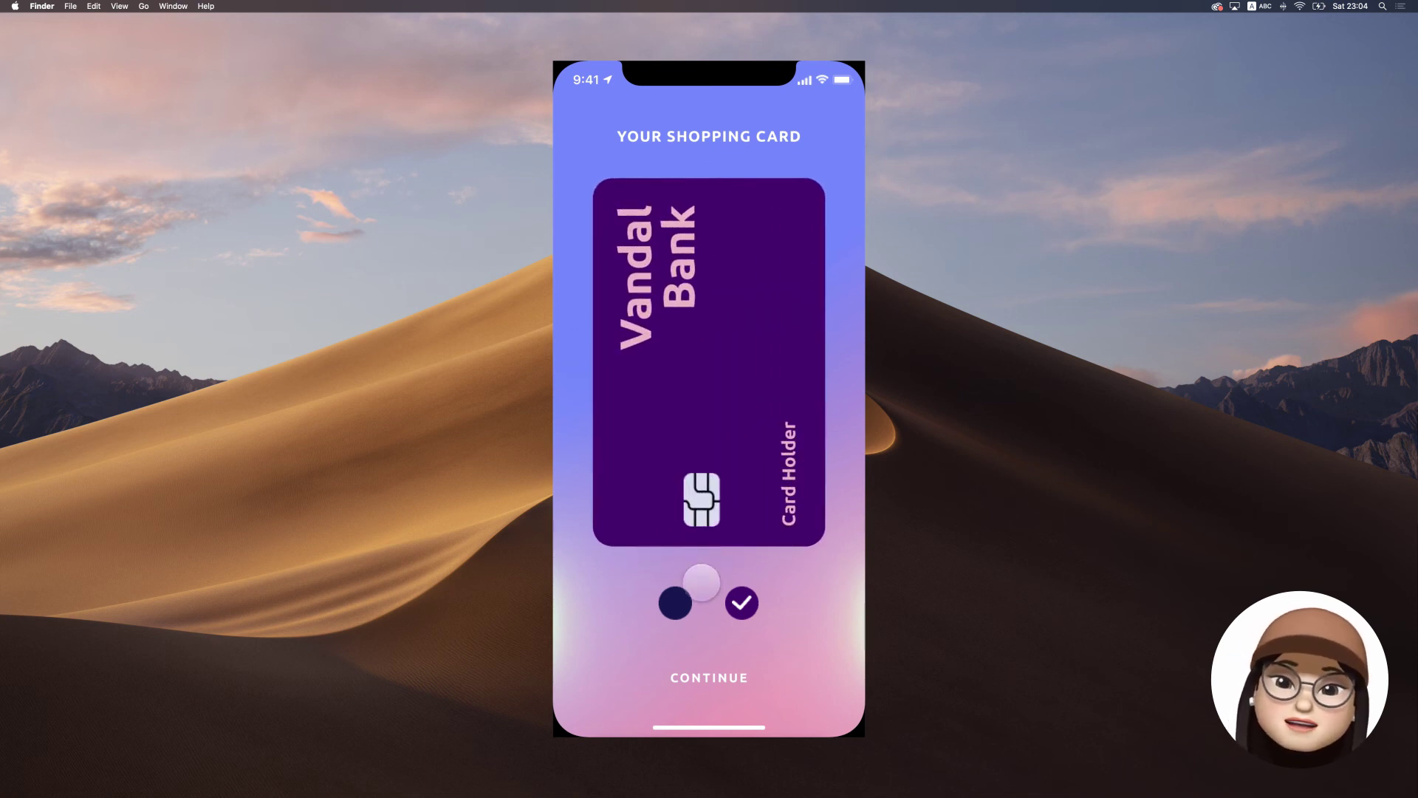
{"action": "left_click", "coordinate": [675, 603]}
{"action": "left_click", "coordinate": [830, 443]}
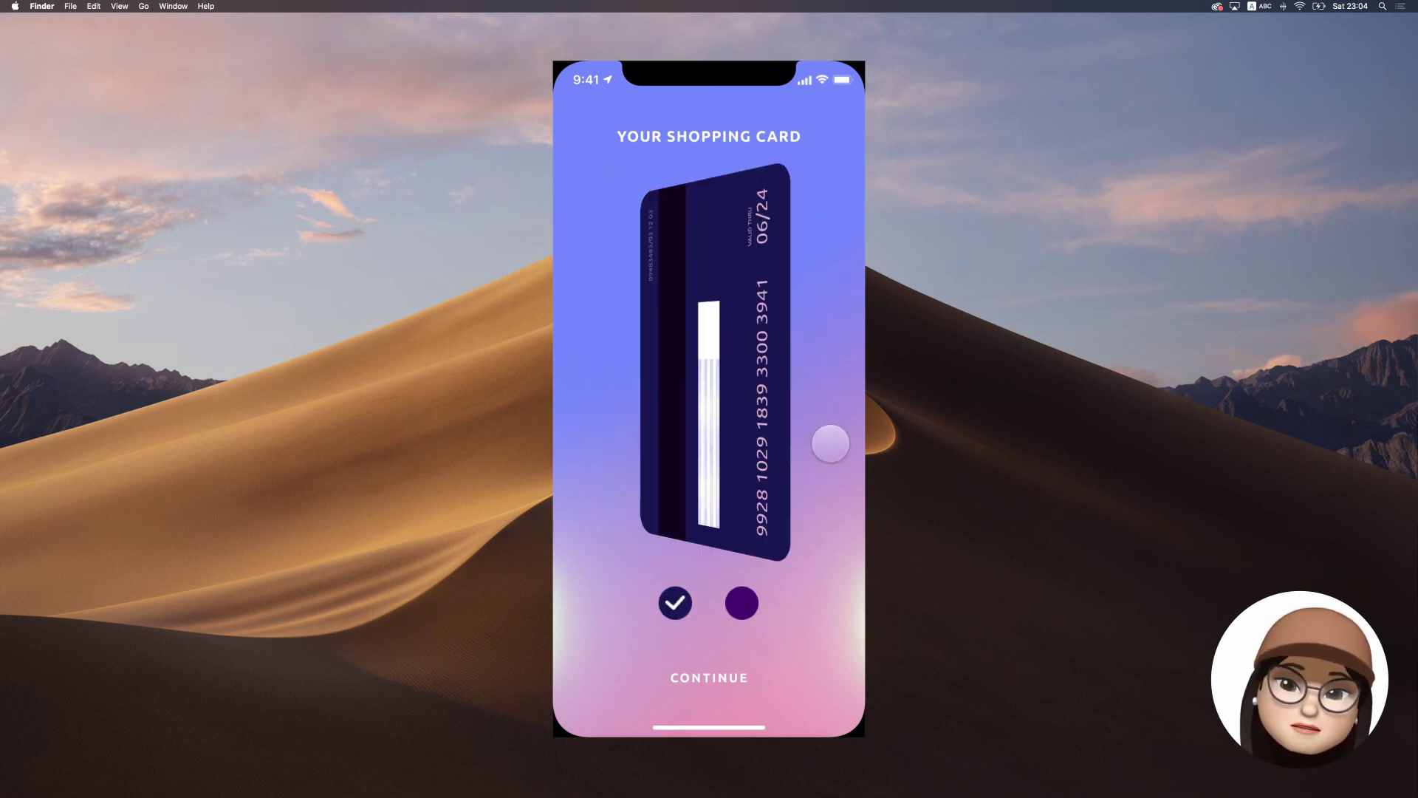
{"action": "left_click_drag", "start_coordinate": [829, 440], "coordinate": [621, 433]}
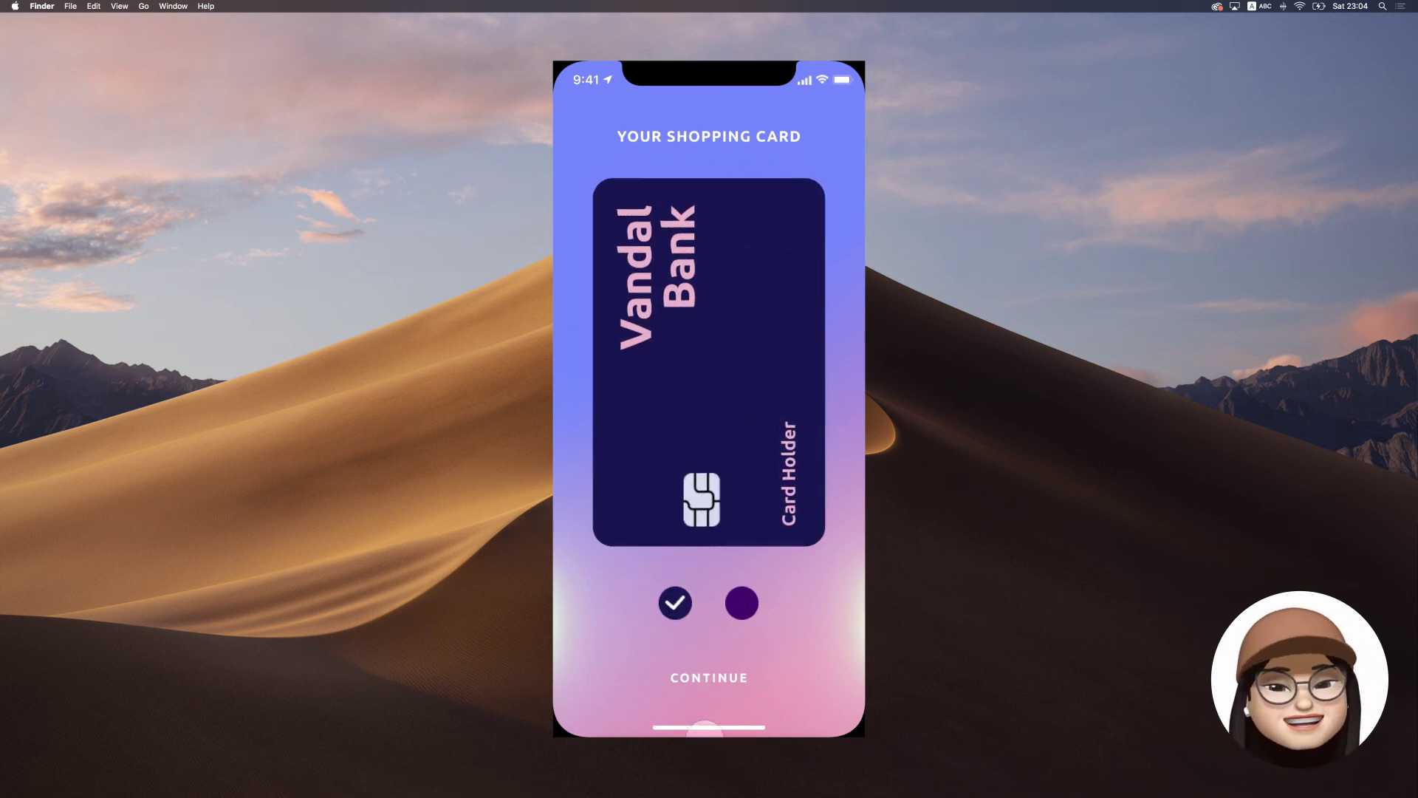